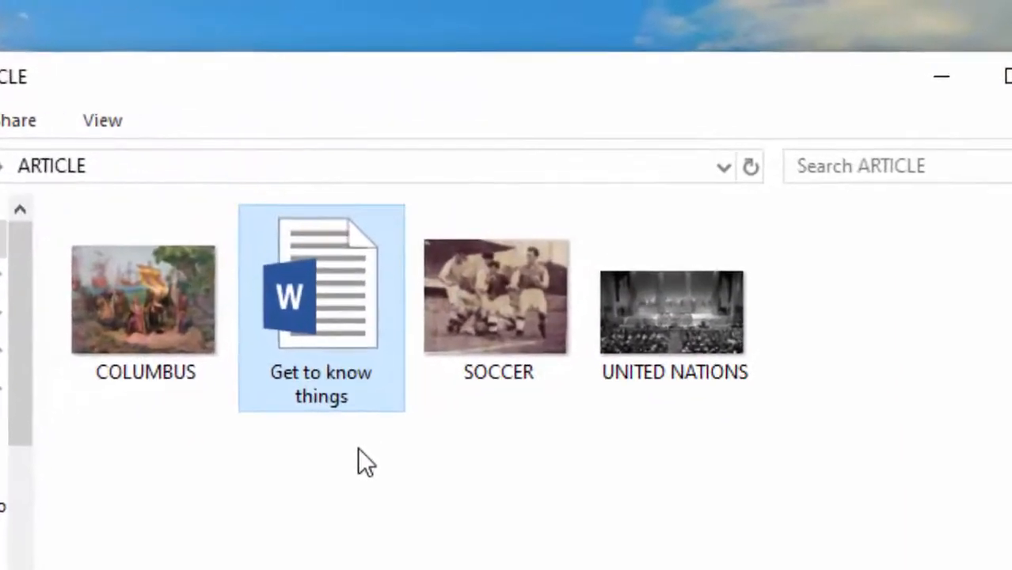
Open the Word document "Get to know things" from the ARTICLE folder and maximize its window
mouse_move(333, 364)
double_click(335, 290)
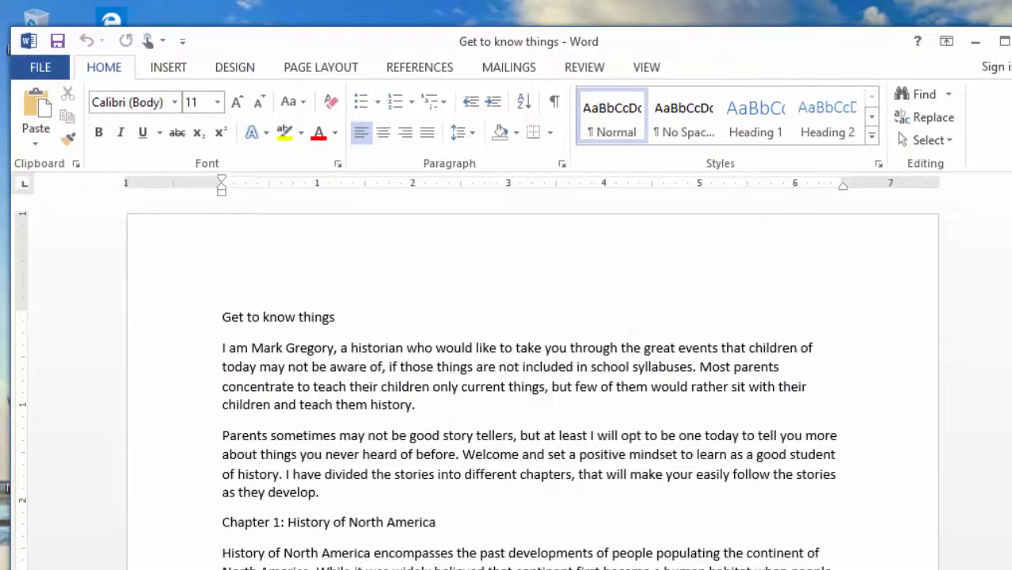
left_click(1004, 41)
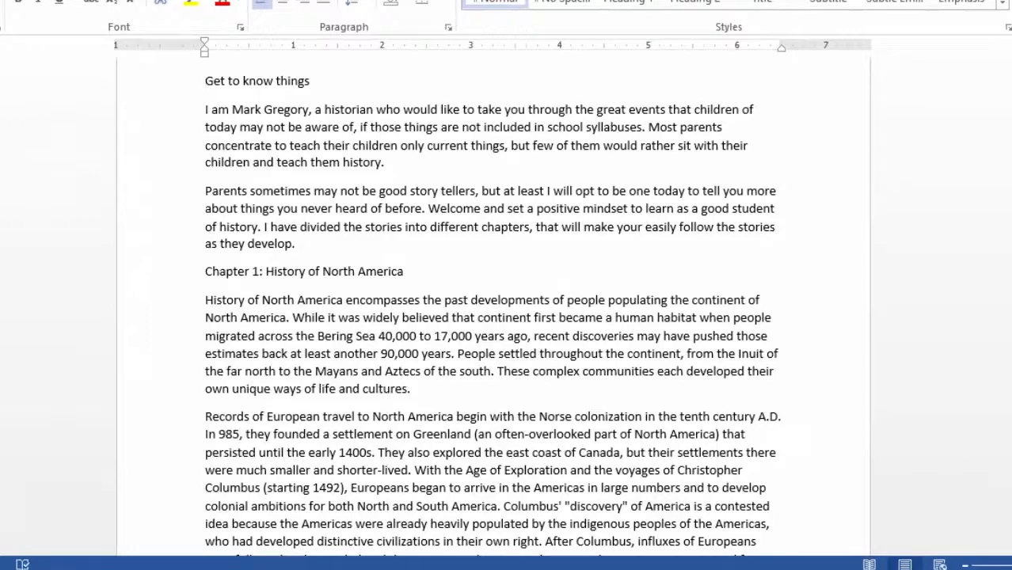
Look through the whole article, examining its title, introduction and the three history chapters with their headings
scroll(555, 117, "down", 12)
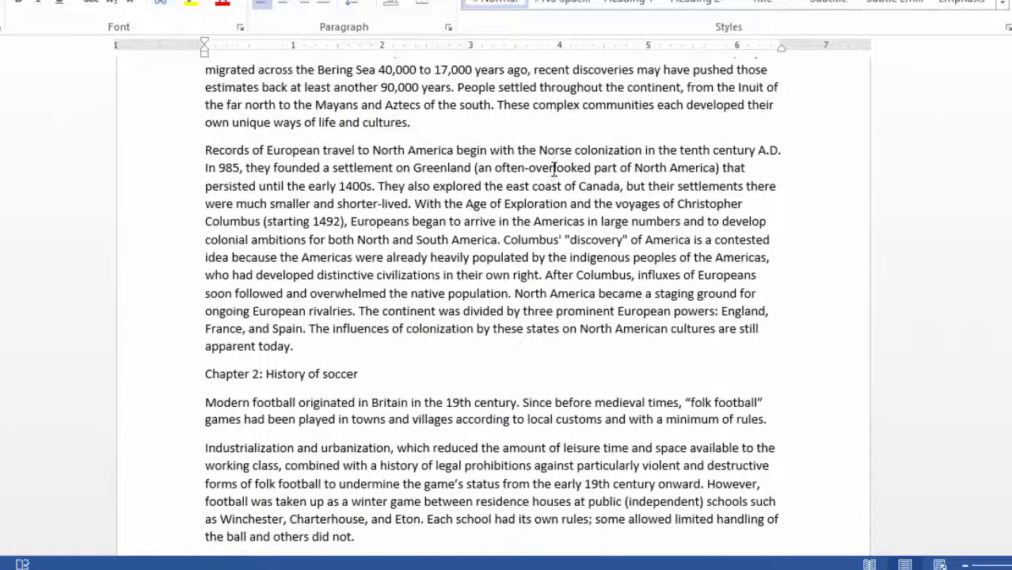
scroll(542, 215, "down", 14)
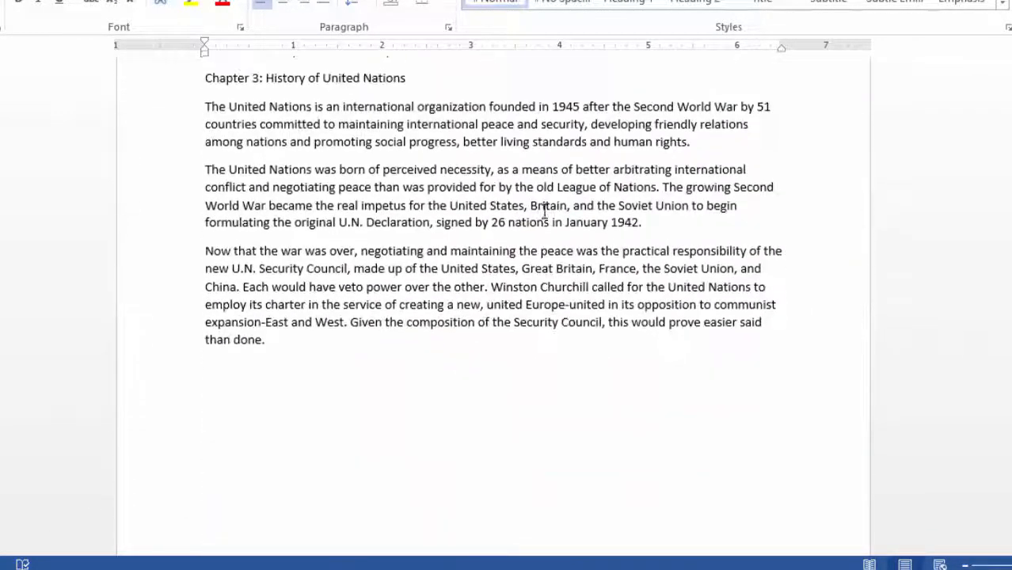
scroll(544, 212, "up", 15)
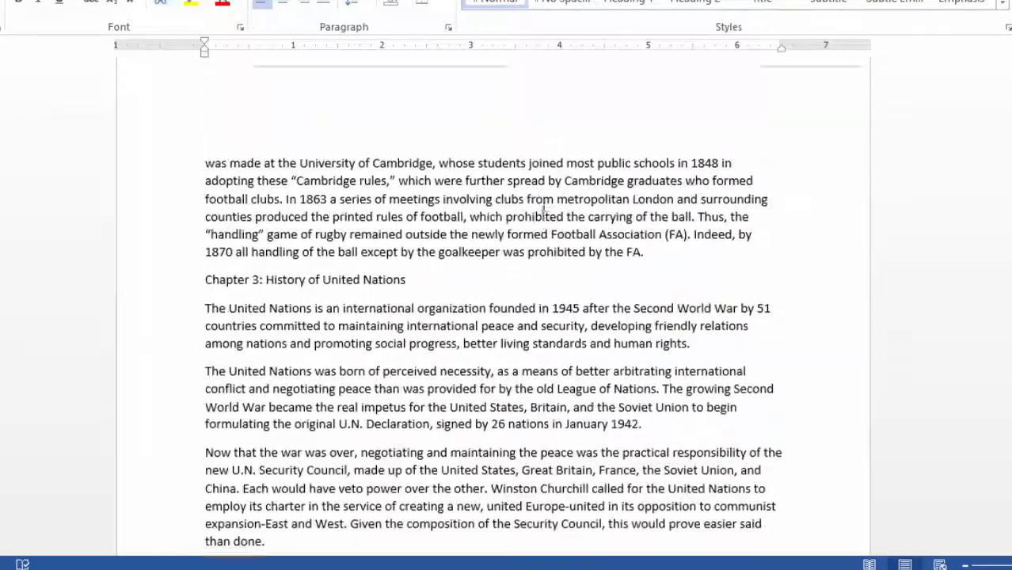
scroll(544, 206, "up", 7)
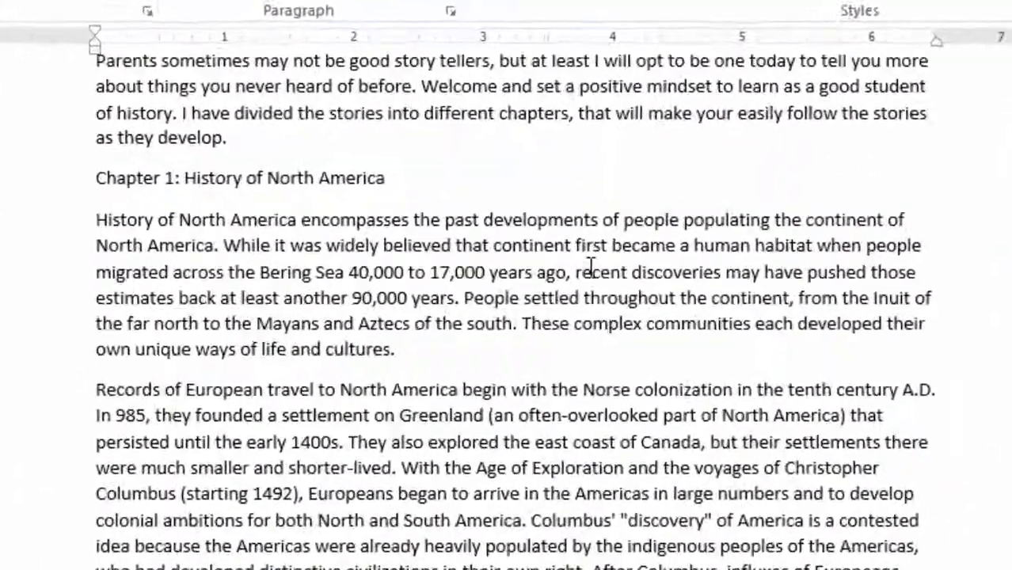
scroll(592, 266, "down", 3)
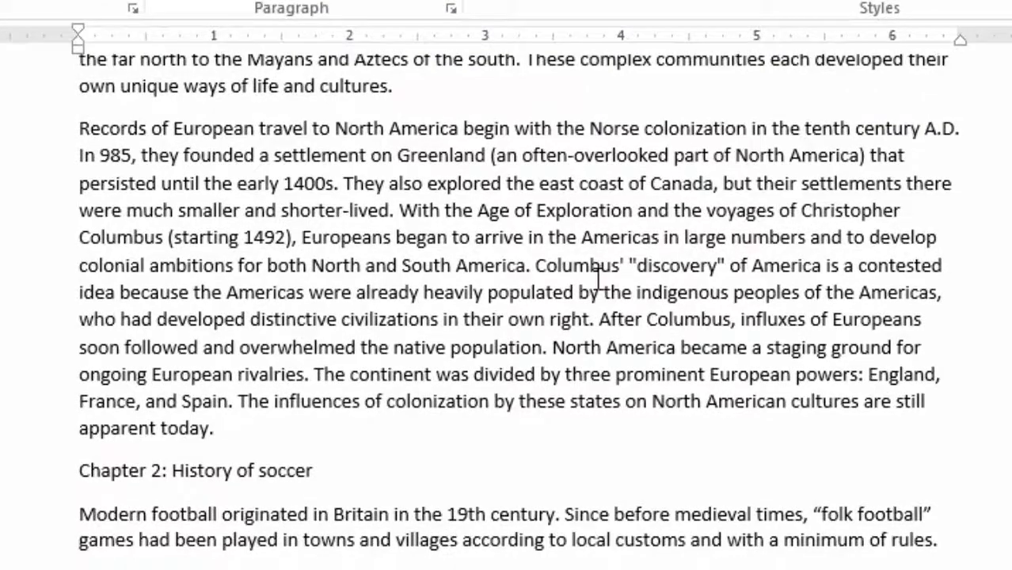
scroll(592, 269, "up", 8)
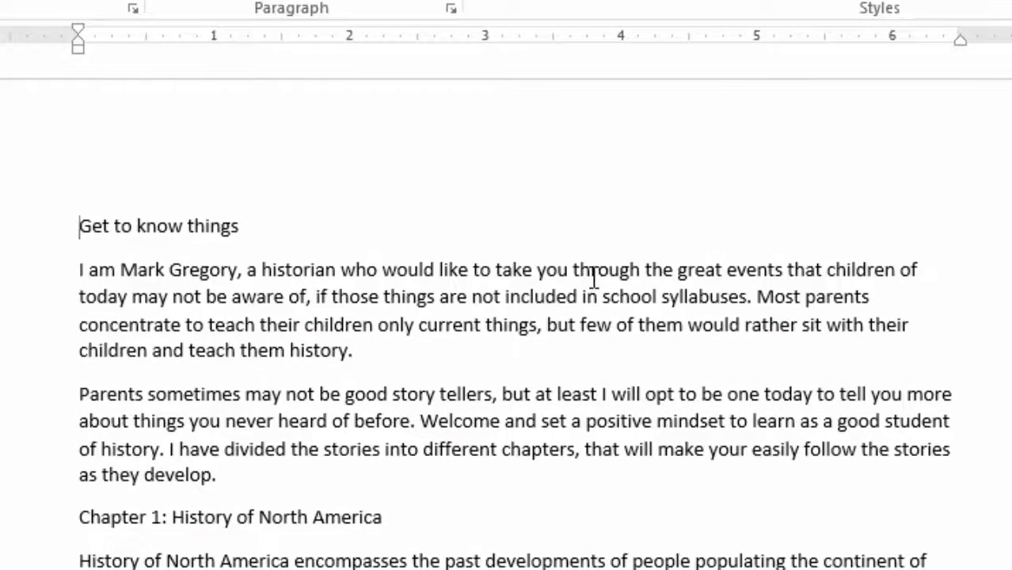
scroll(593, 277, "down", 12)
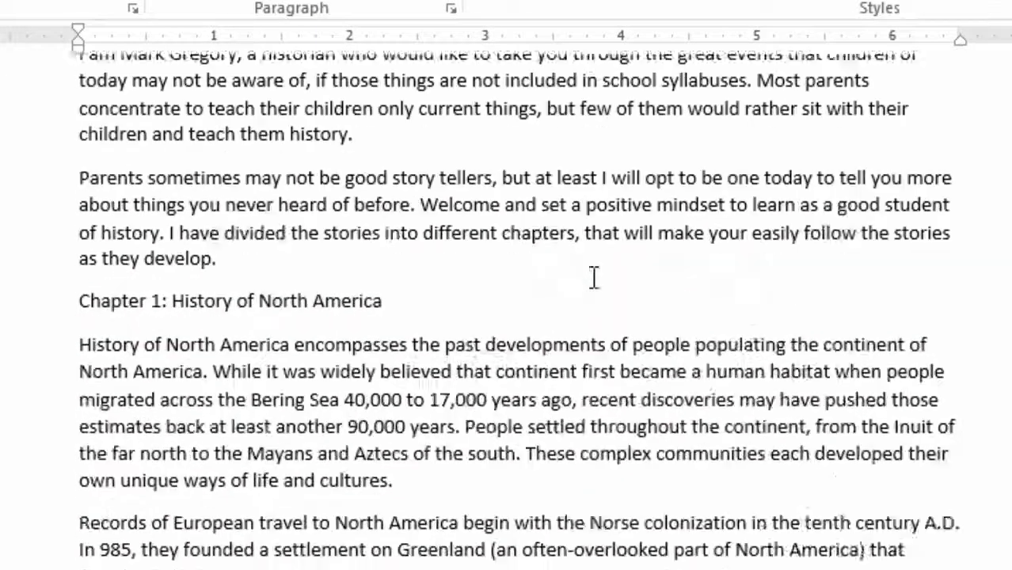
scroll(594, 279, "down", 8)
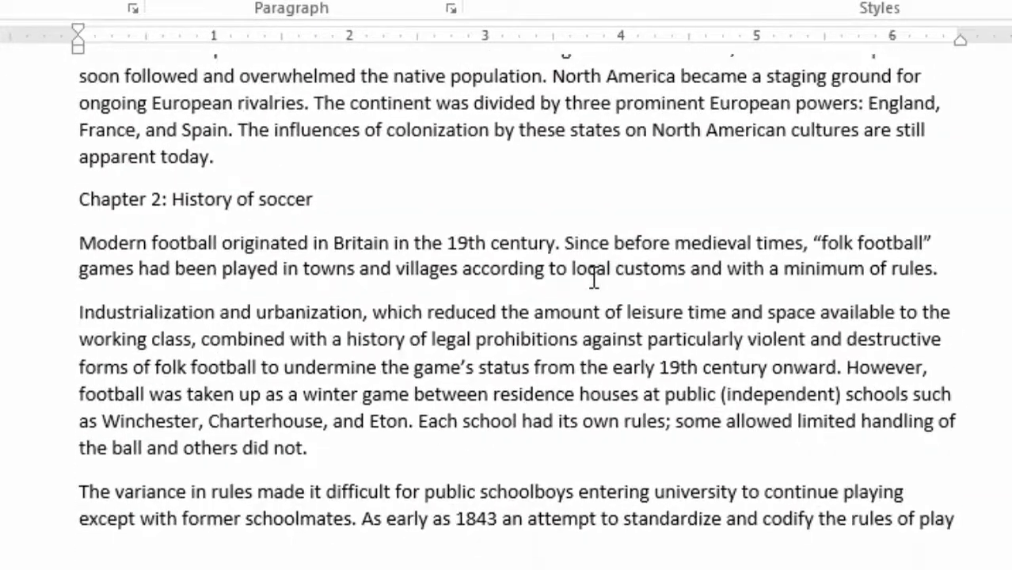
scroll(594, 279, "down", 10)
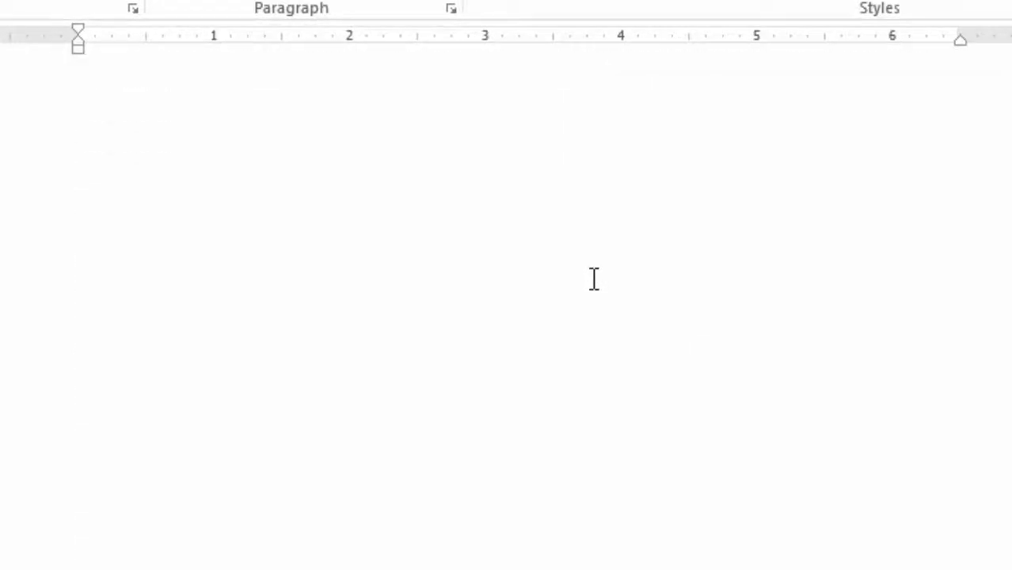
scroll(594, 279, "up", 20)
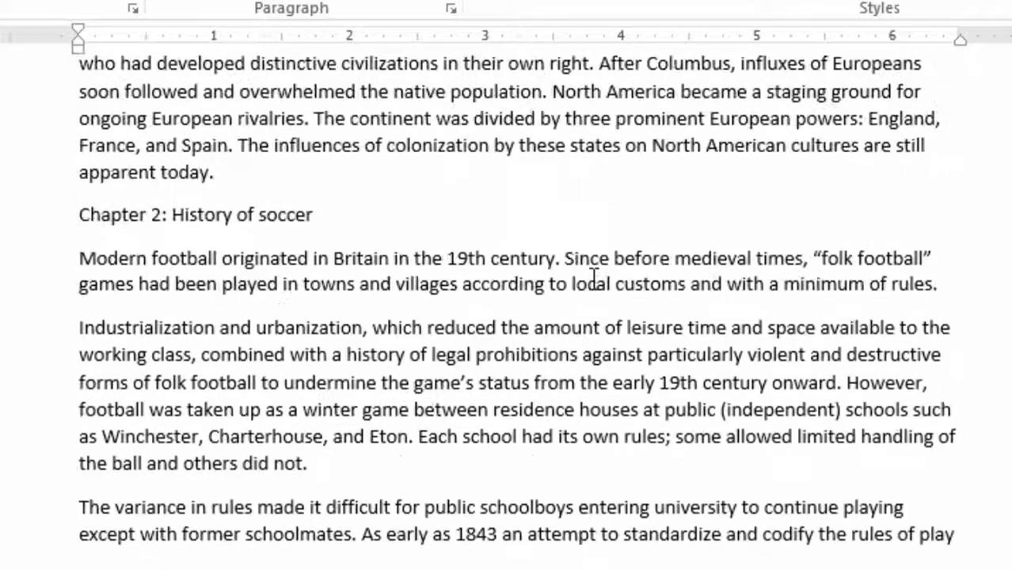
scroll(592, 275, "up", 12)
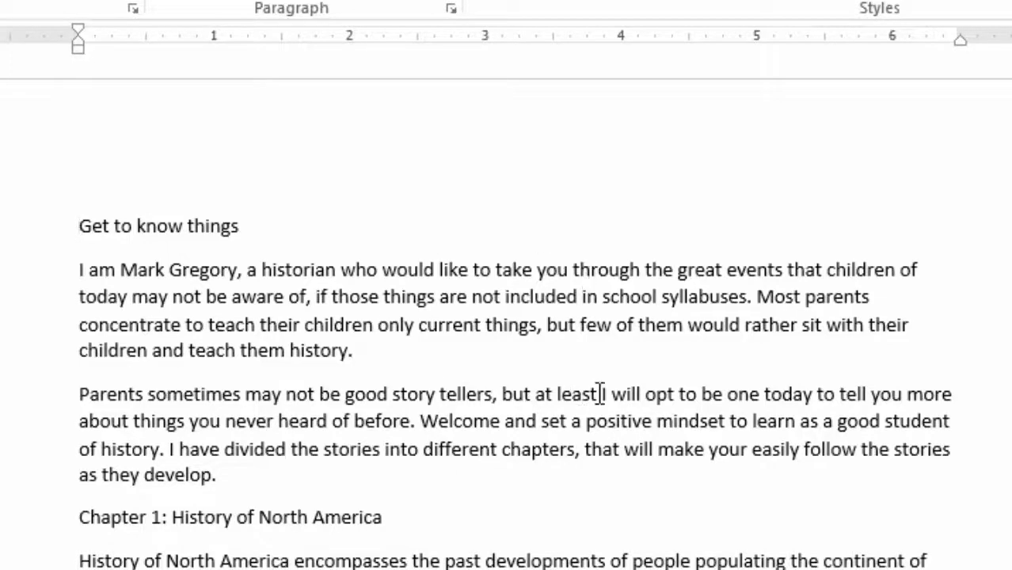
Format the title "Get to know things" in Verdana at 18 pt
left_click_drag(80, 221, 261, 225)
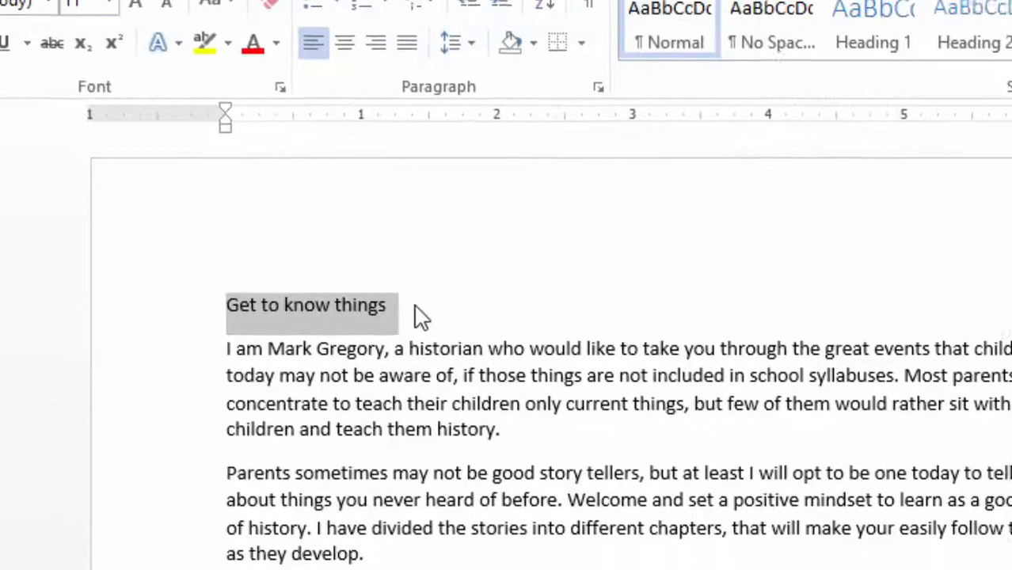
left_click(180, 107)
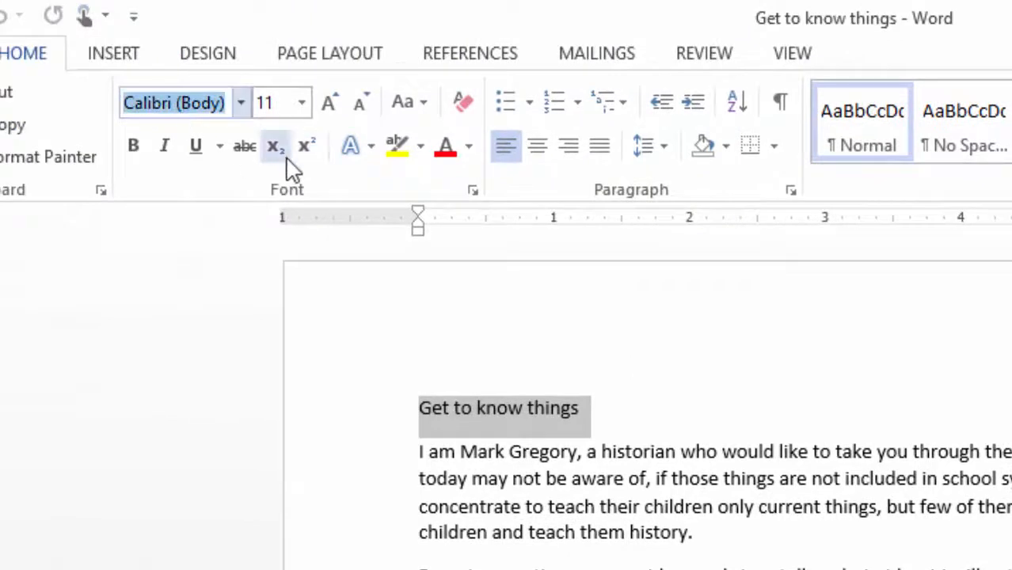
type("Verdana")
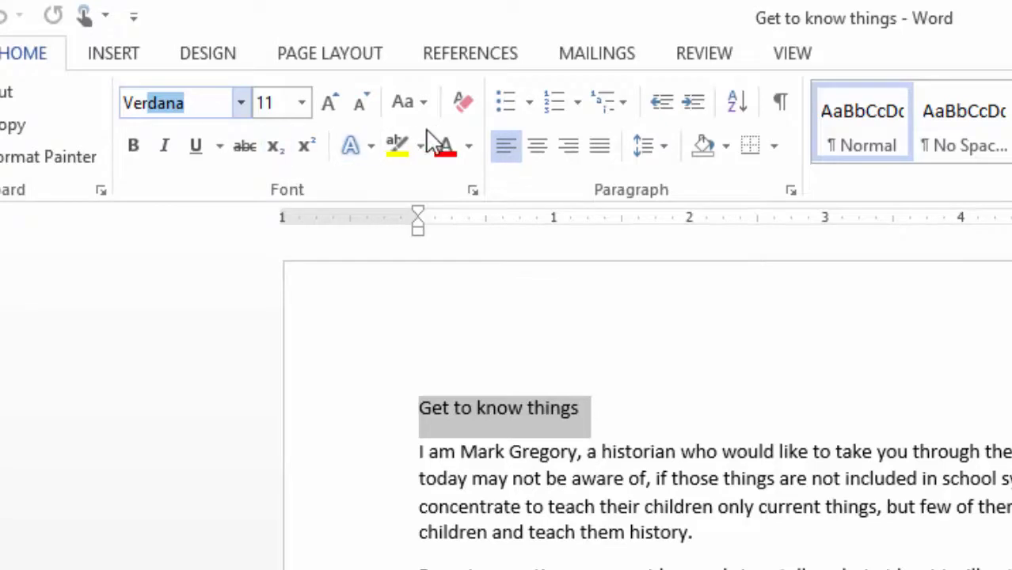
key("Return")
left_click(301, 108)
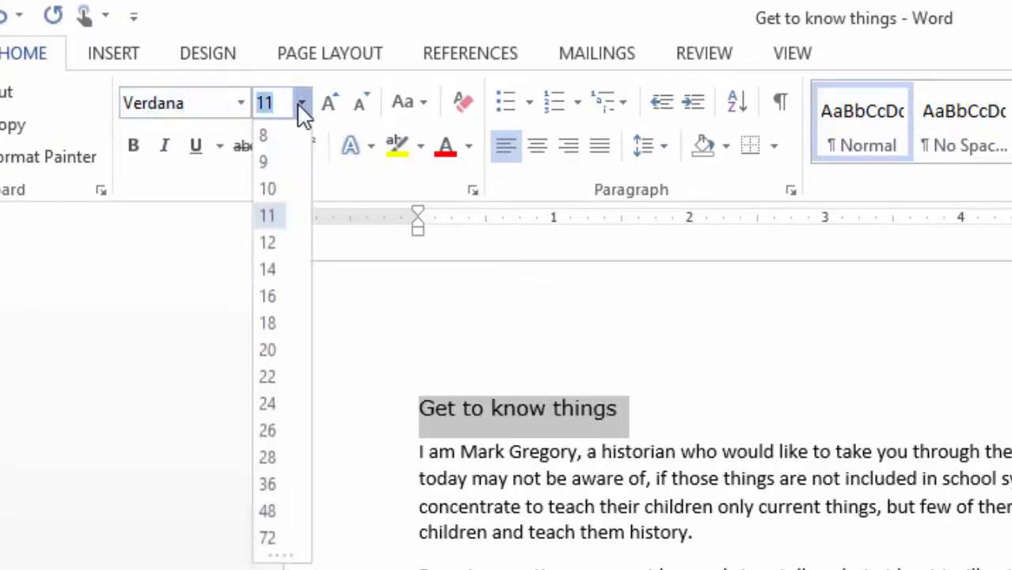
left_click(278, 325)
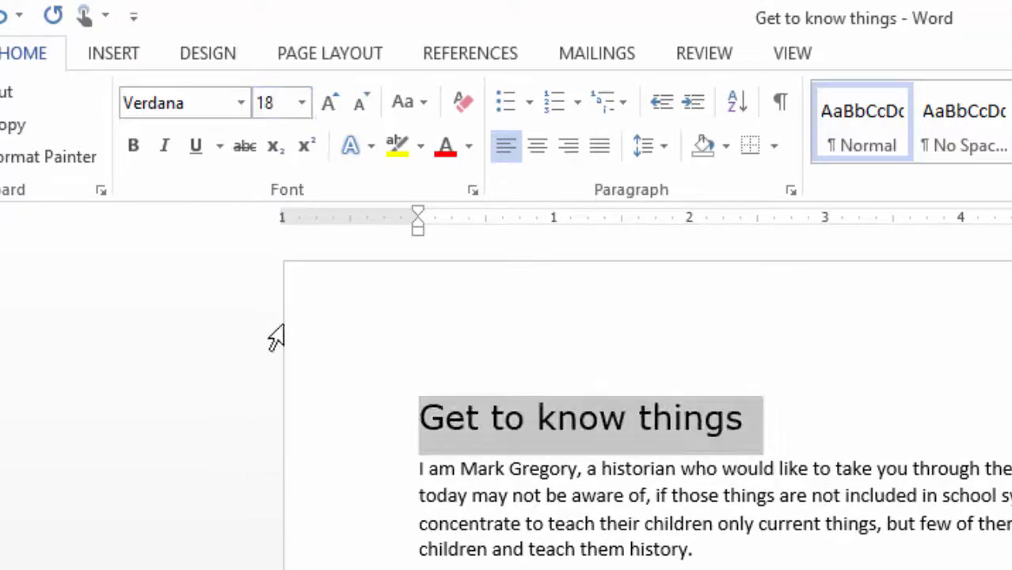
Make the document title red and bold
left_click(445, 149)
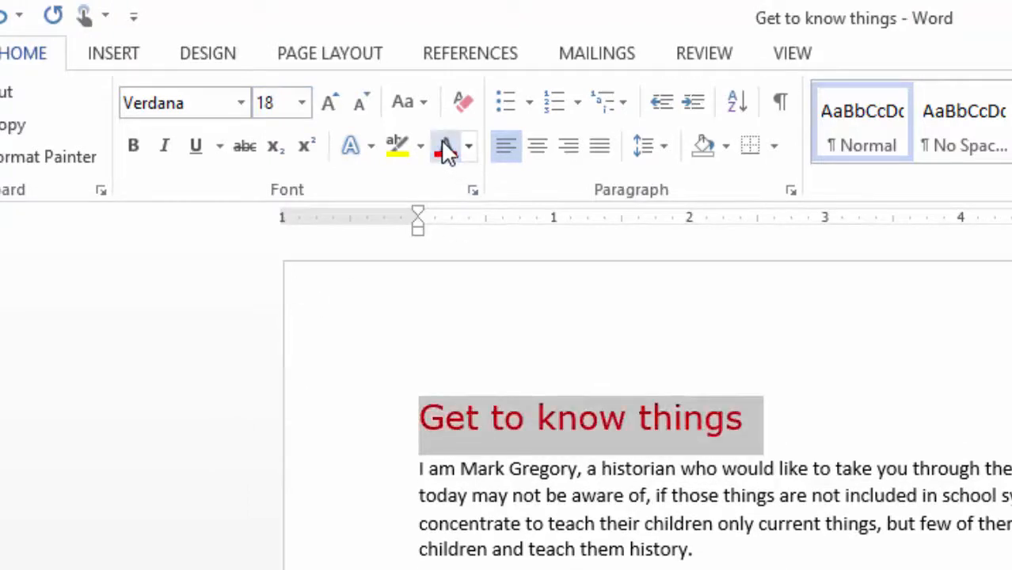
left_click(133, 147)
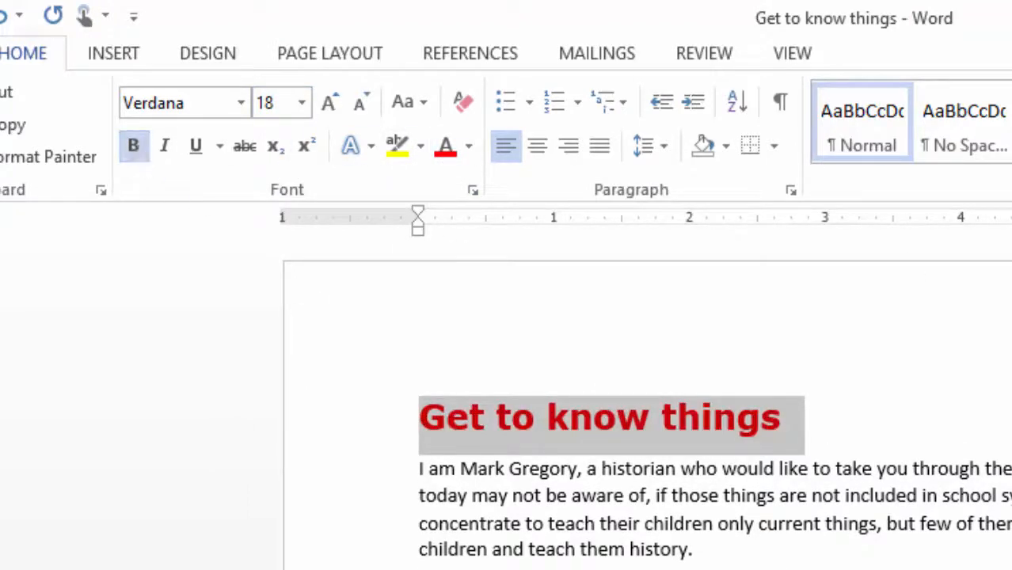
left_click(911, 448)
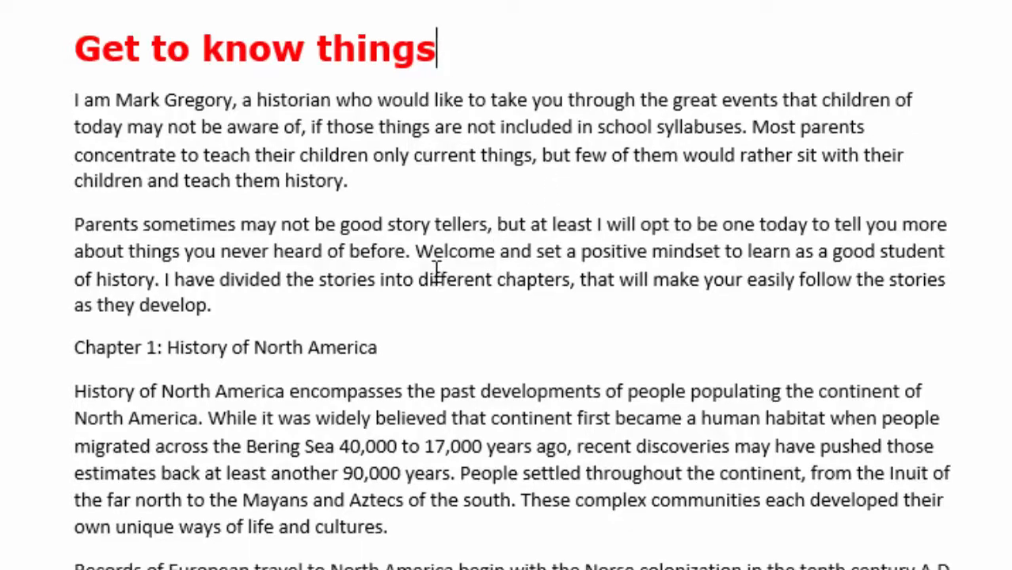
Format the heading "Chapter 1: History of North America" in Verdana at 14 pt
scroll(501, 315, "down", 3)
left_click_drag(379, 168, 23, 168)
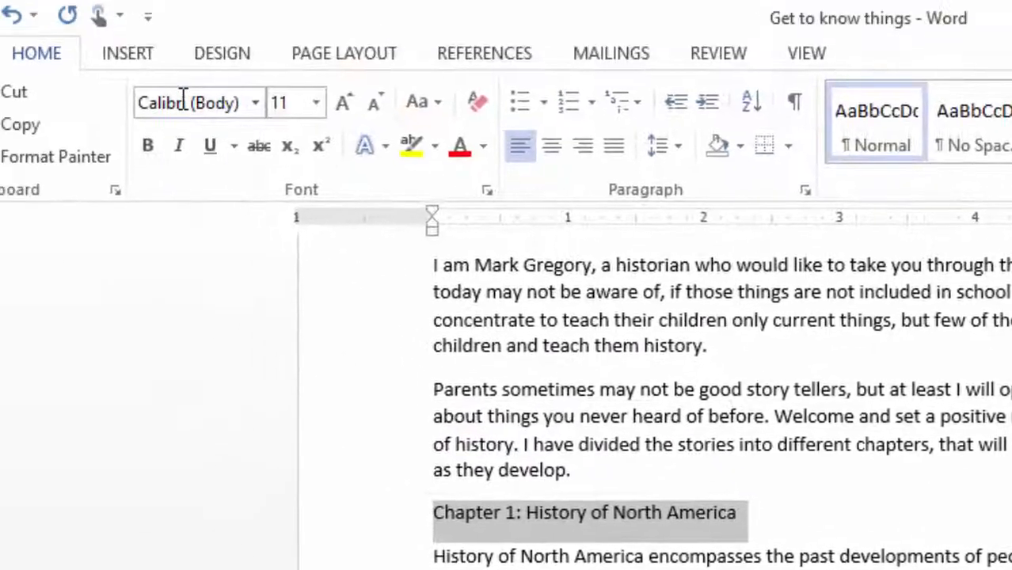
left_click(181, 102)
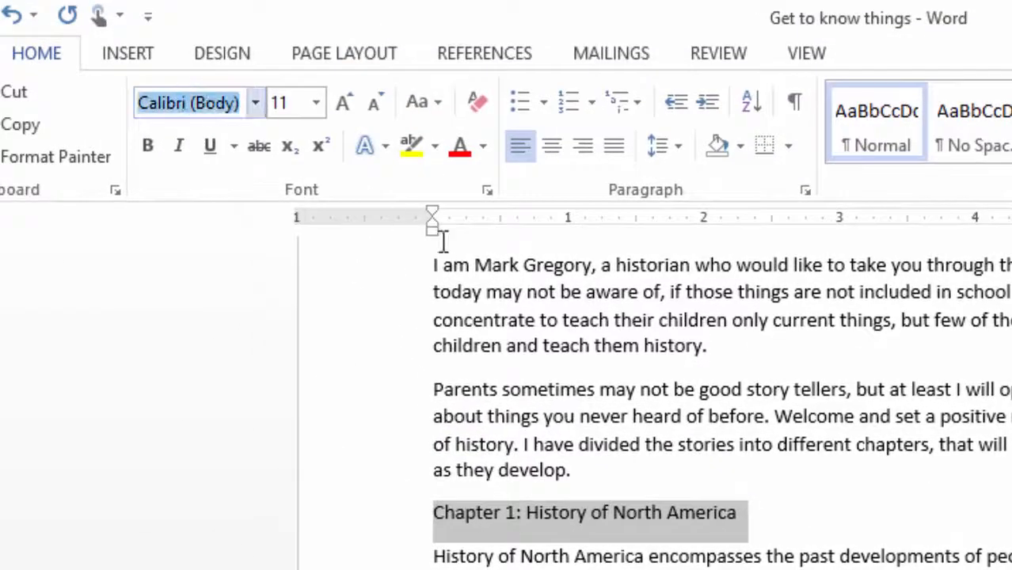
type("Verdana")
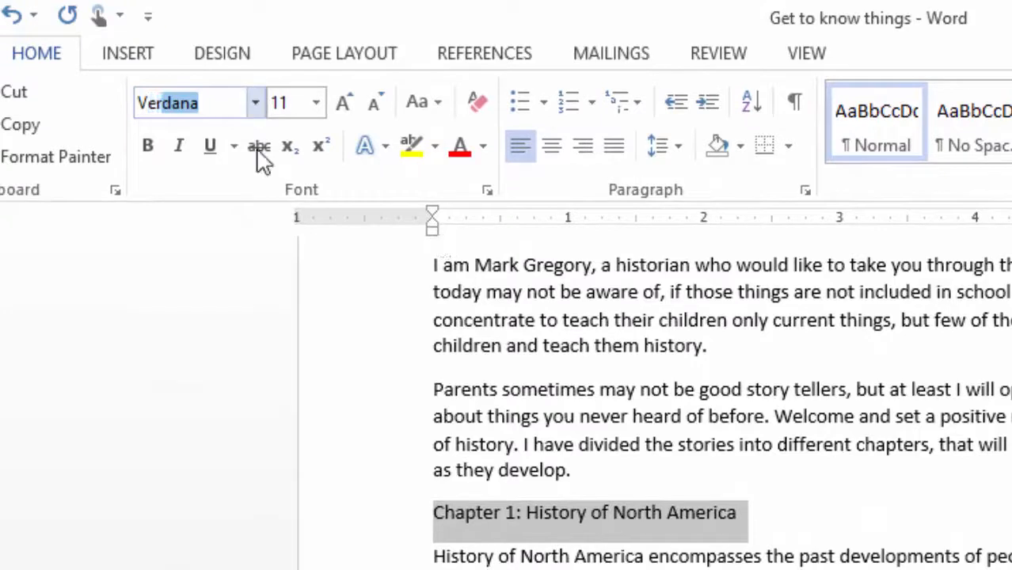
key("Return")
left_click(316, 103)
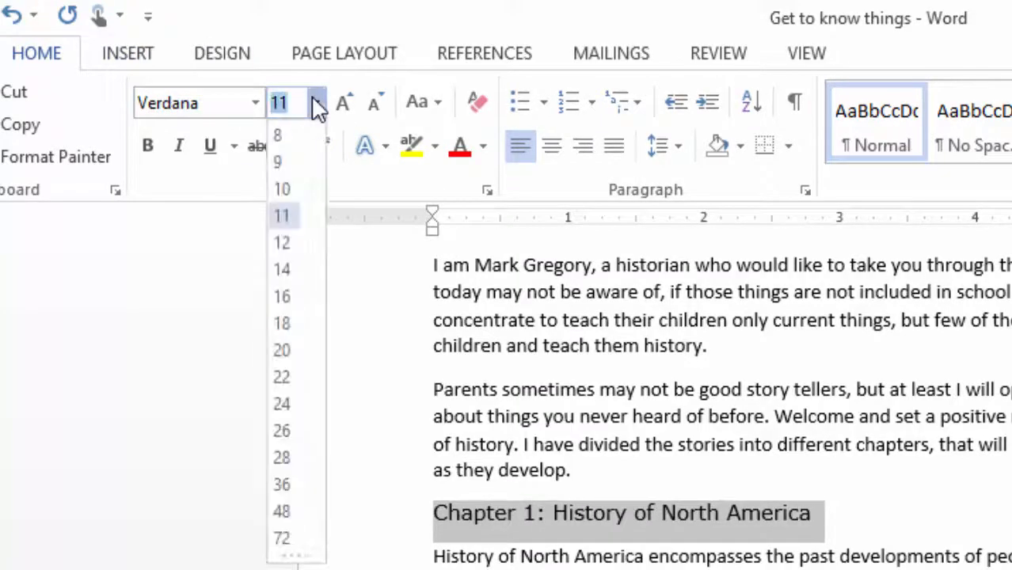
left_click(283, 270)
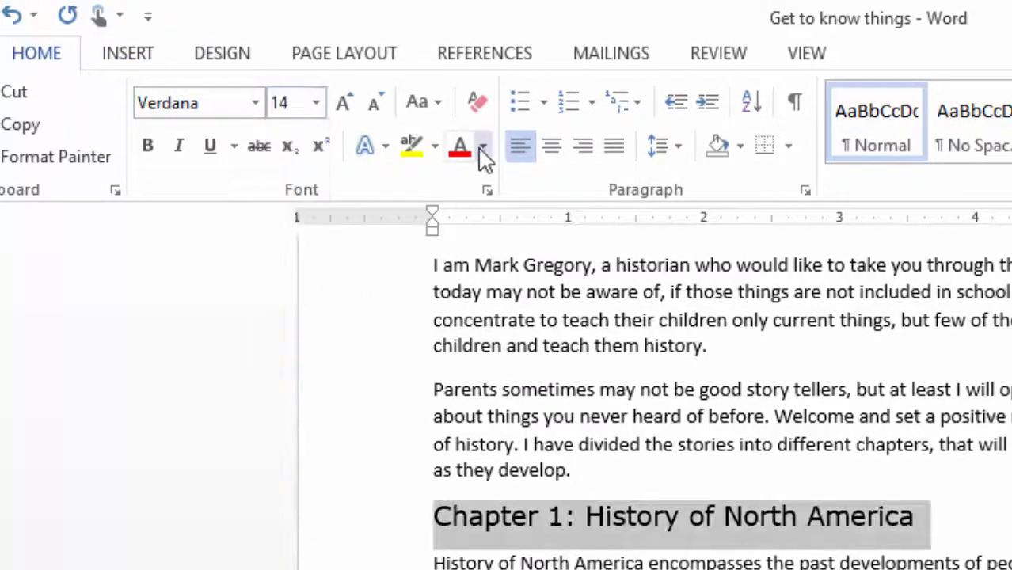
Colour the Chapter 1 heading text purple and deselect it
left_click(482, 149)
left_click(674, 397)
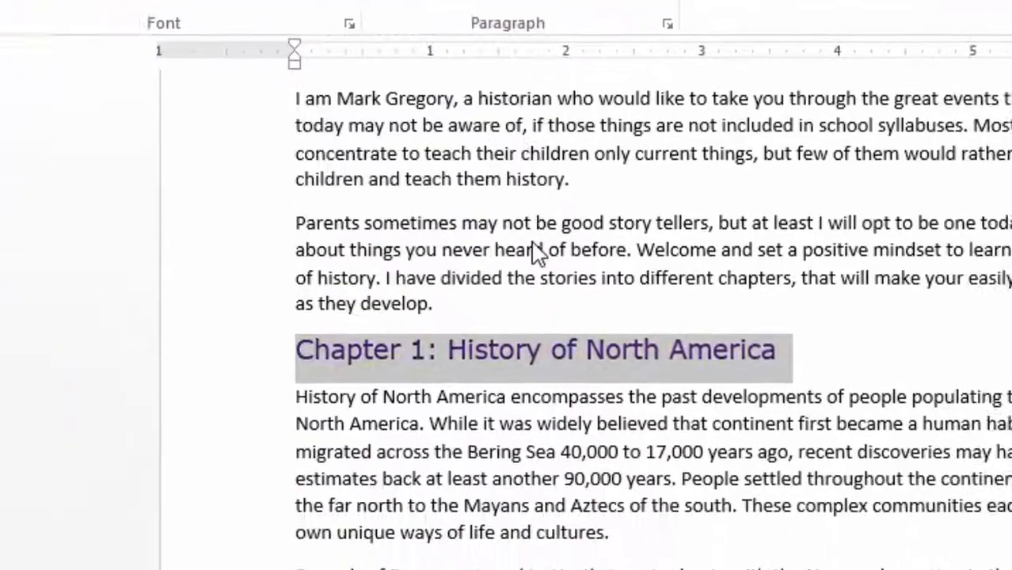
scroll(510, 95, "down", 4)
left_click(508, 82)
Format the heading "Chapter 2: History of soccer" in Verdana at 14 pt
scroll(508, 79, "up", 3)
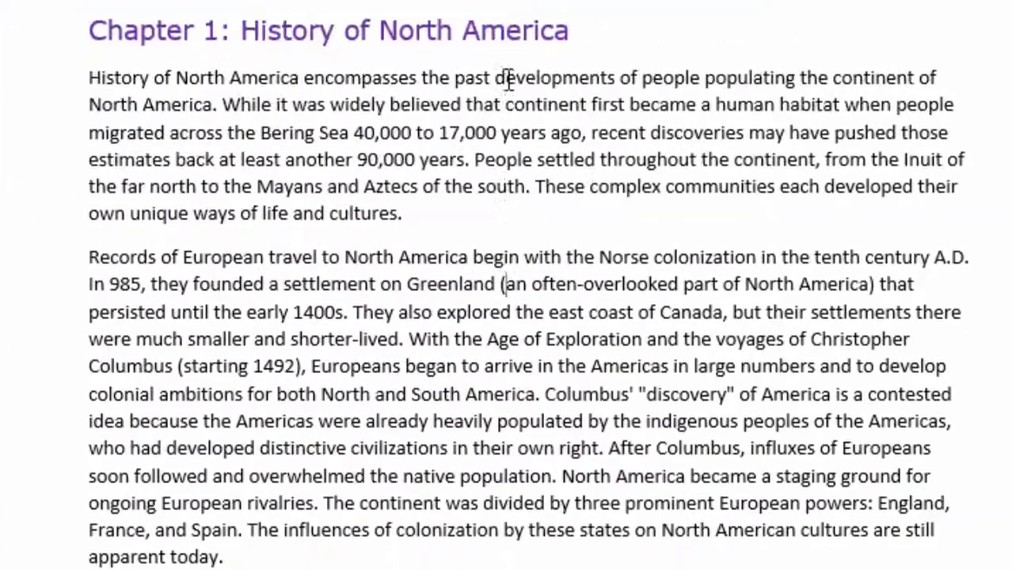
scroll(508, 79, "down", 7)
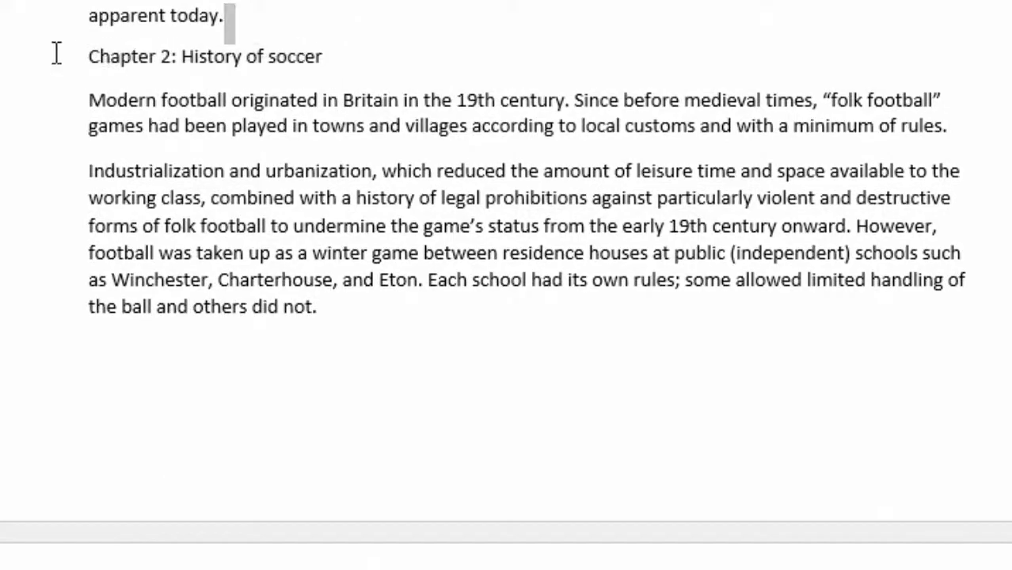
left_click_drag(75, 55, 348, 61)
left_click(369, 65)
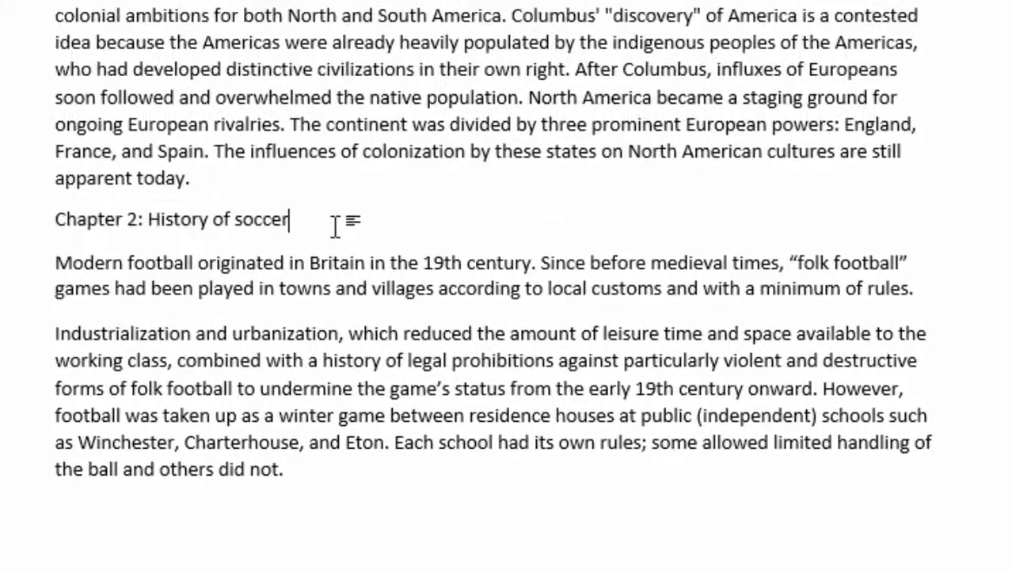
left_click_drag(336, 226, 56, 222)
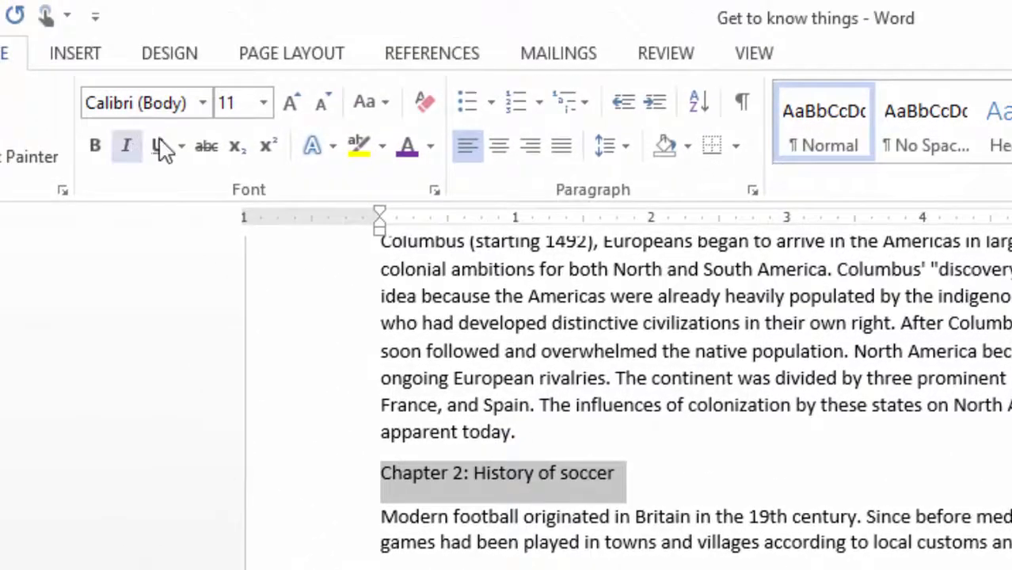
left_click(149, 103)
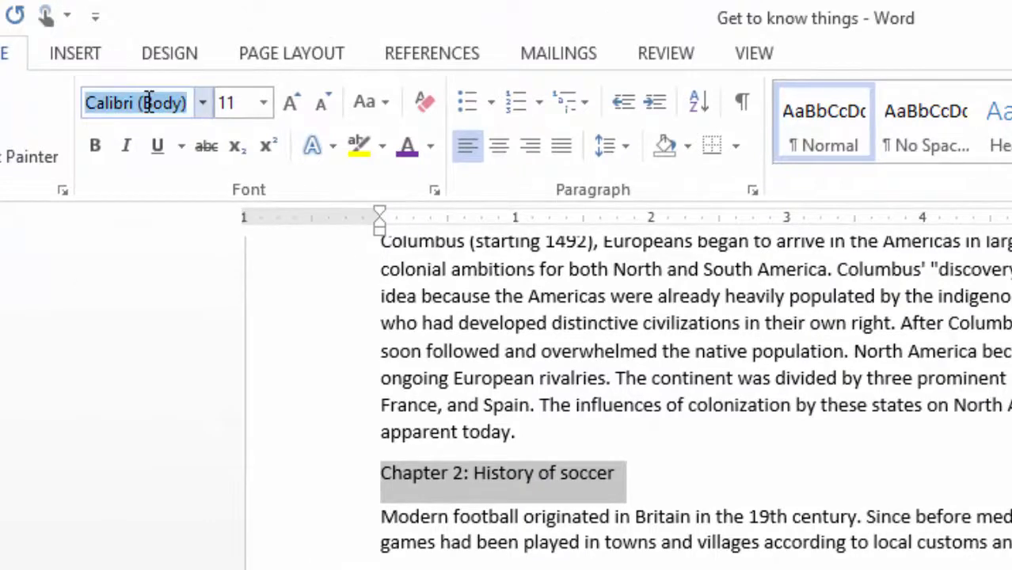
type("Verdana")
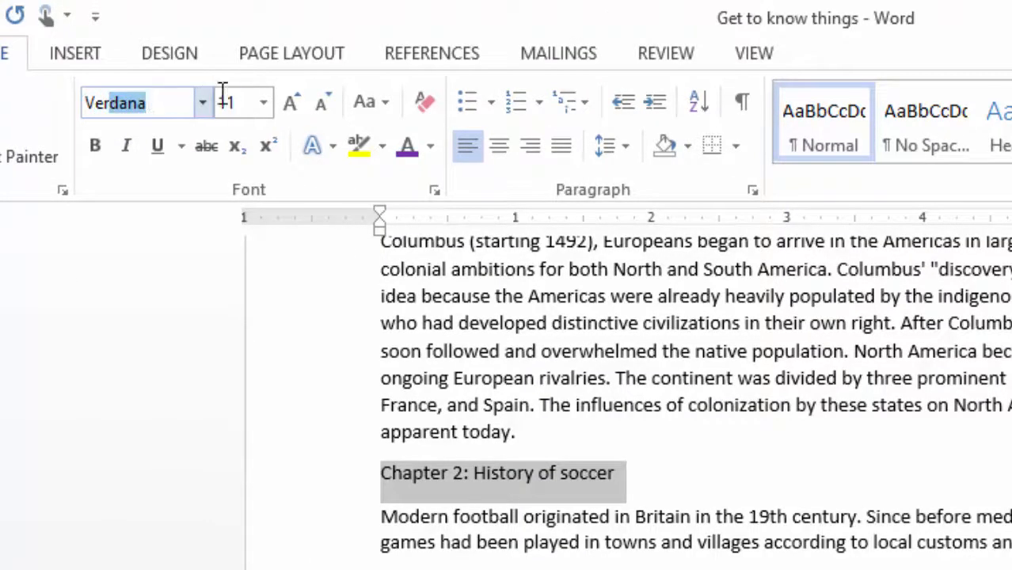
key("Tab")
left_click(265, 108)
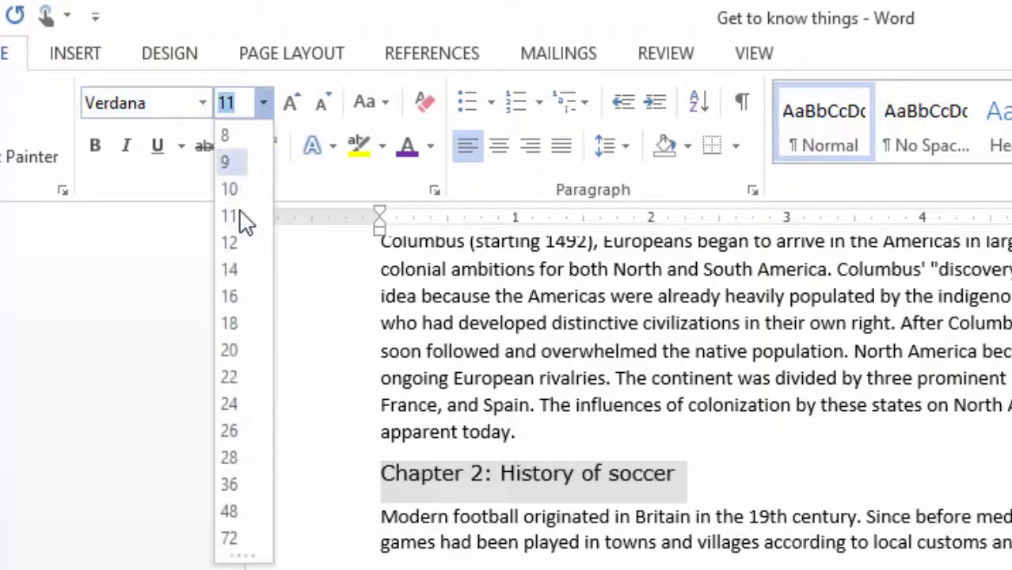
left_click(235, 276)
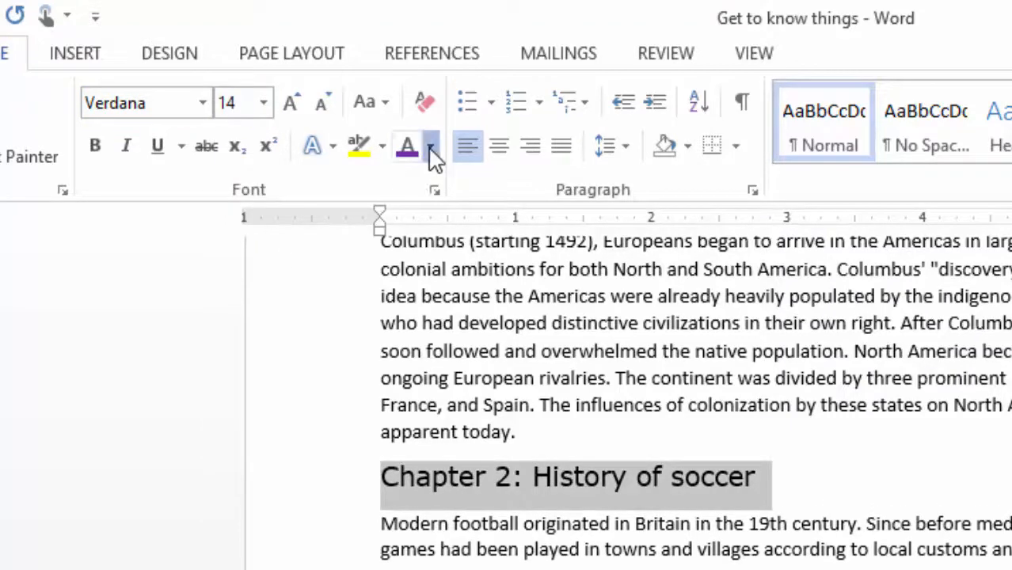
Colour the "Chapter 2: History of soccer" heading text purple and deselect it
left_click(430, 146)
left_click(622, 402)
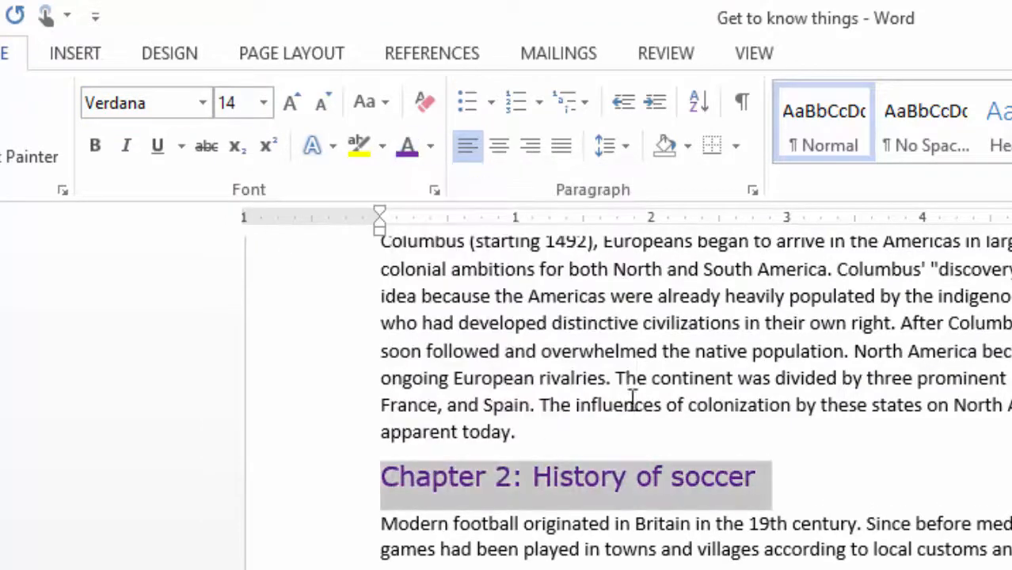
left_click(842, 513)
Colour the heading "Chapter 3: History of United Nations" purple like the other chapter headings
scroll(344, 133, "down", 6)
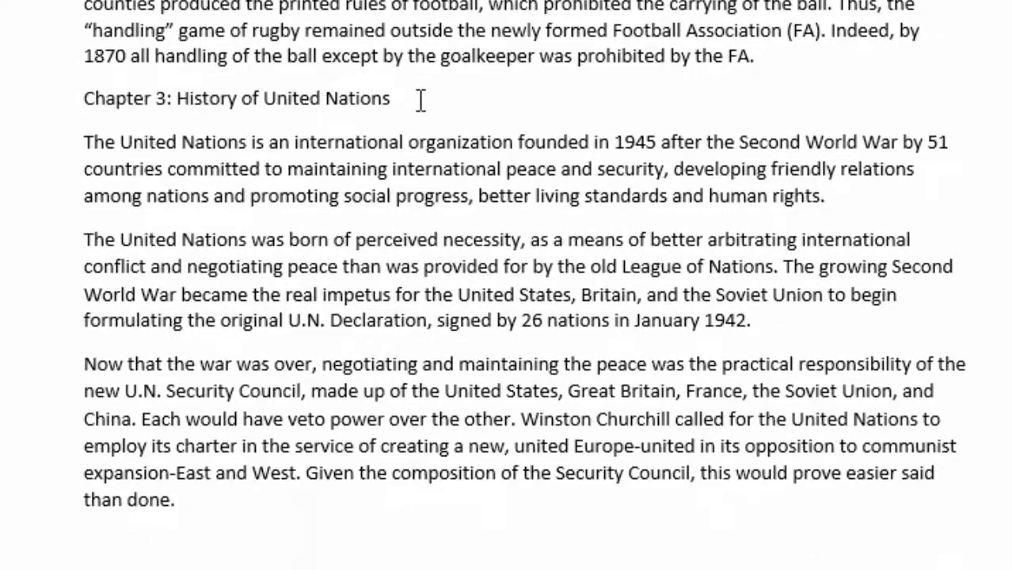
left_click_drag(420, 99, 18, 100)
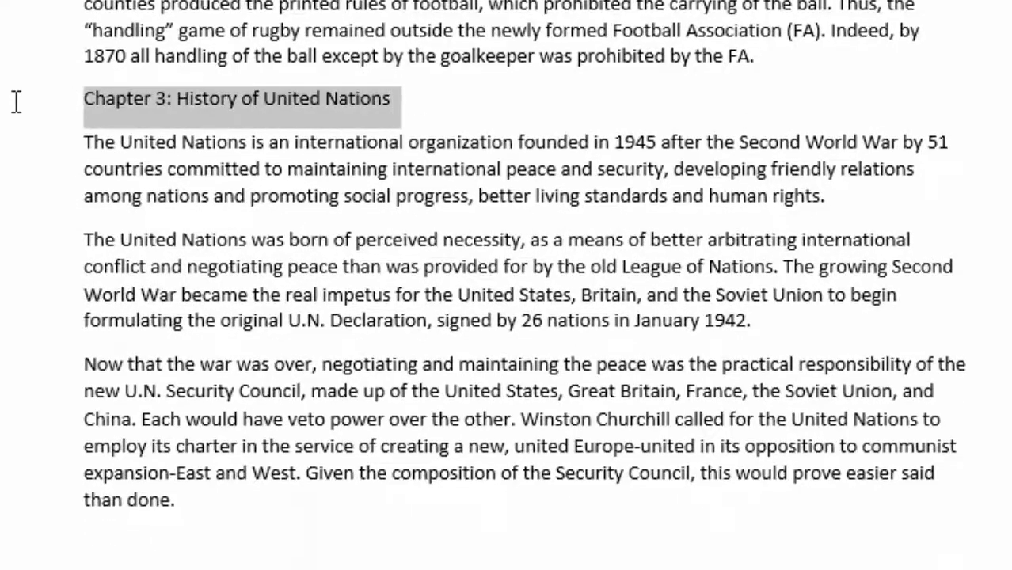
scroll(873, 448, "up", 8)
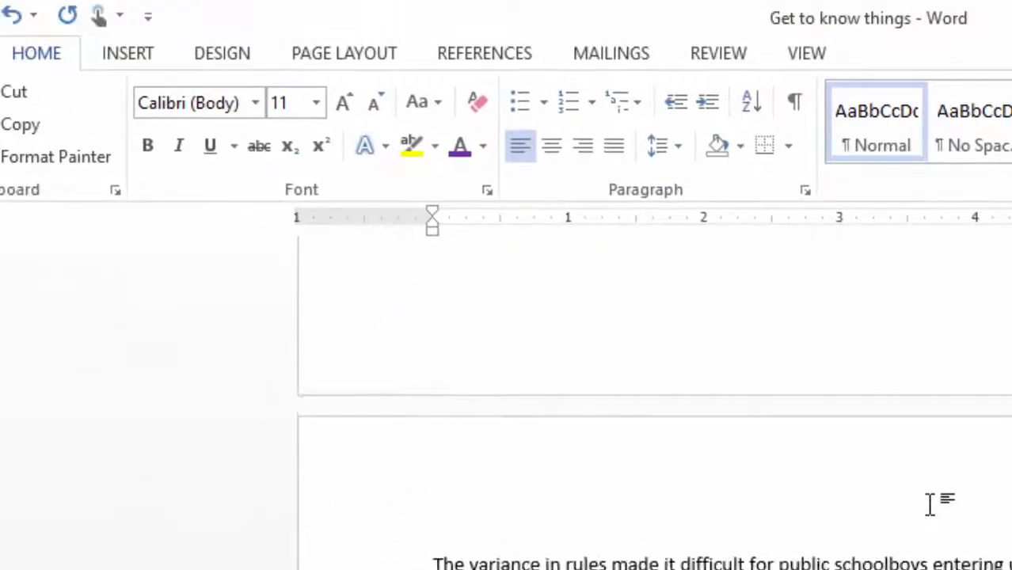
scroll(883, 443, "down", 5)
scroll(942, 502, "down", 3)
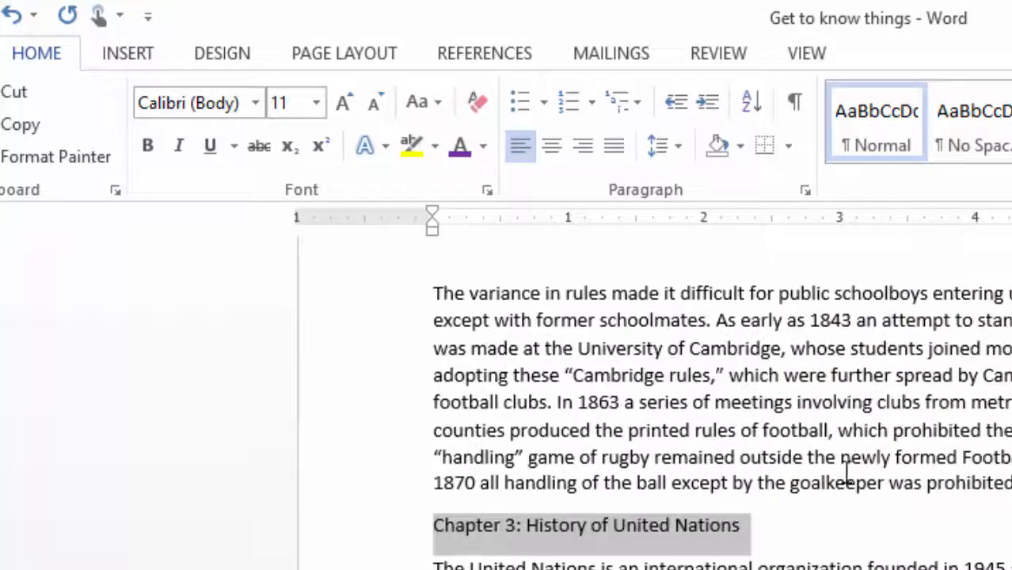
left_click(460, 148)
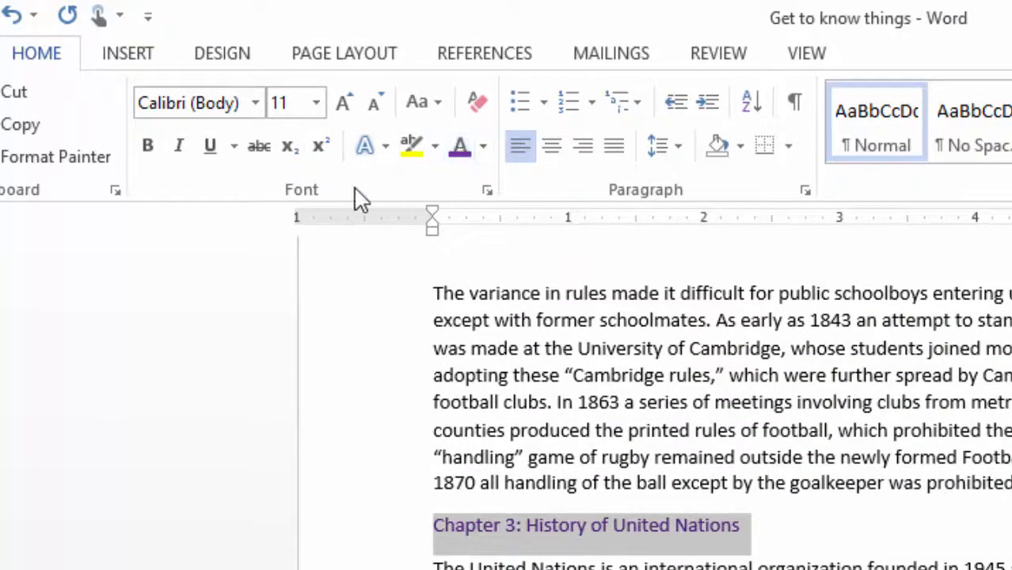
Format the Chapter 3 heading in Verdana at 14 pt
left_click(186, 100)
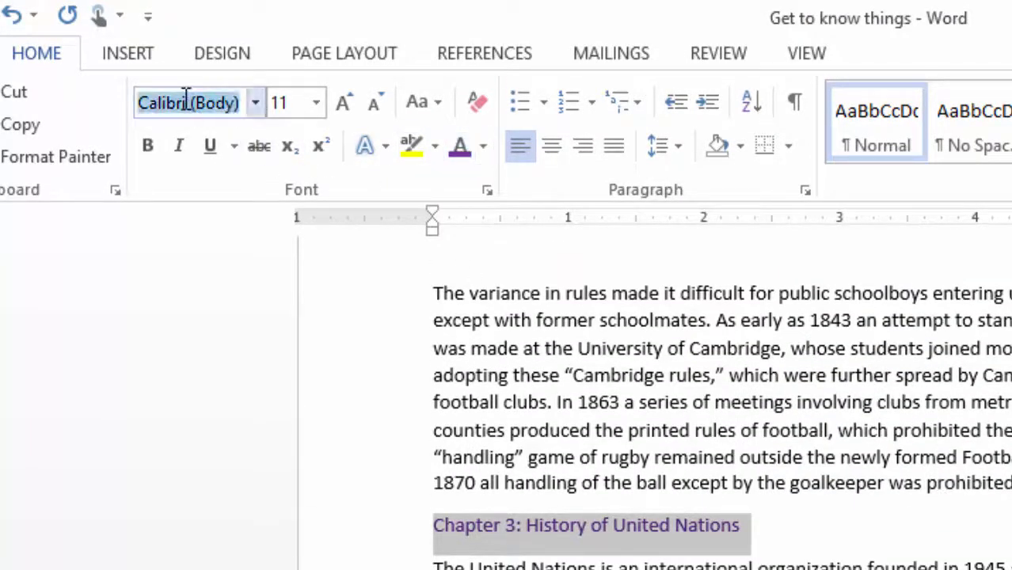
type("Verdana")
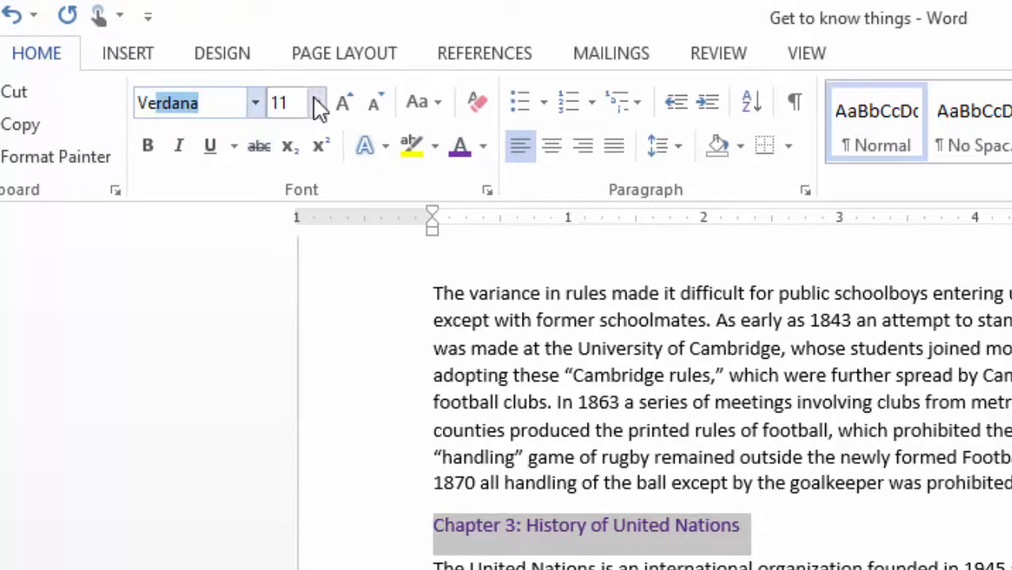
key("Return")
left_click(317, 107)
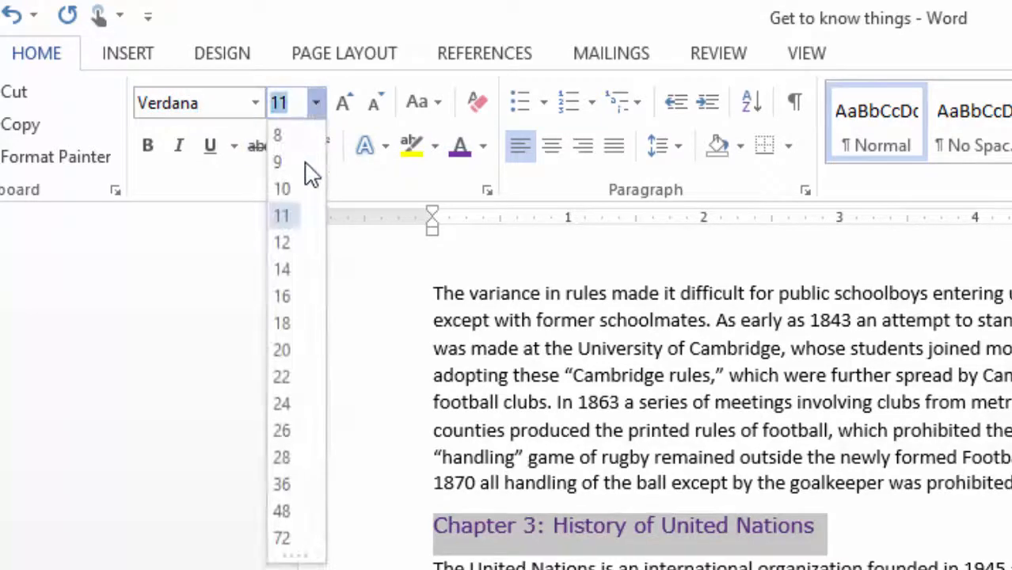
left_click(285, 268)
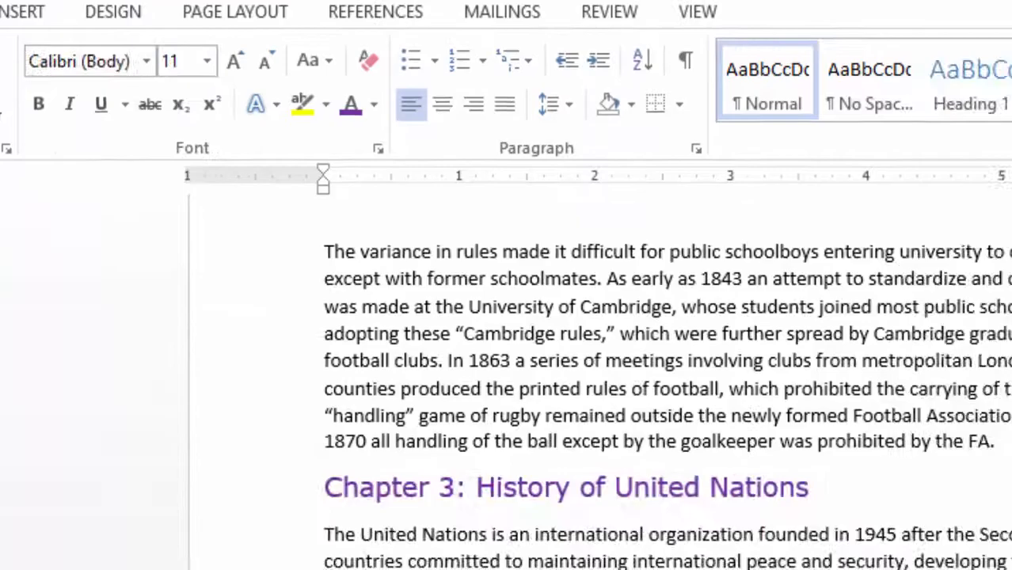
Format the two introductory paragraphs below the document title in Candara at 12 pt
scroll(317, 491, "down", 10)
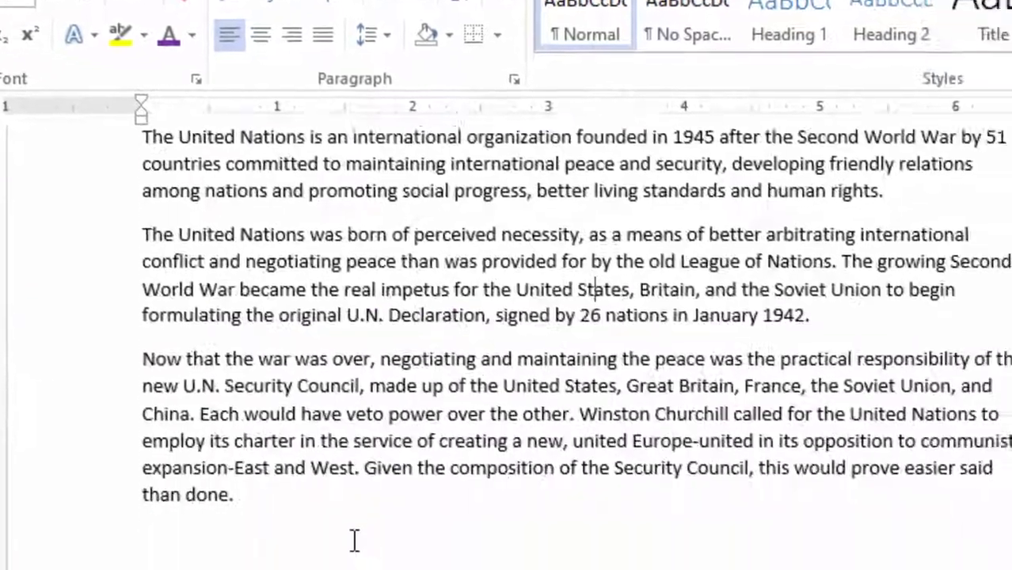
scroll(297, 475, "up", 20)
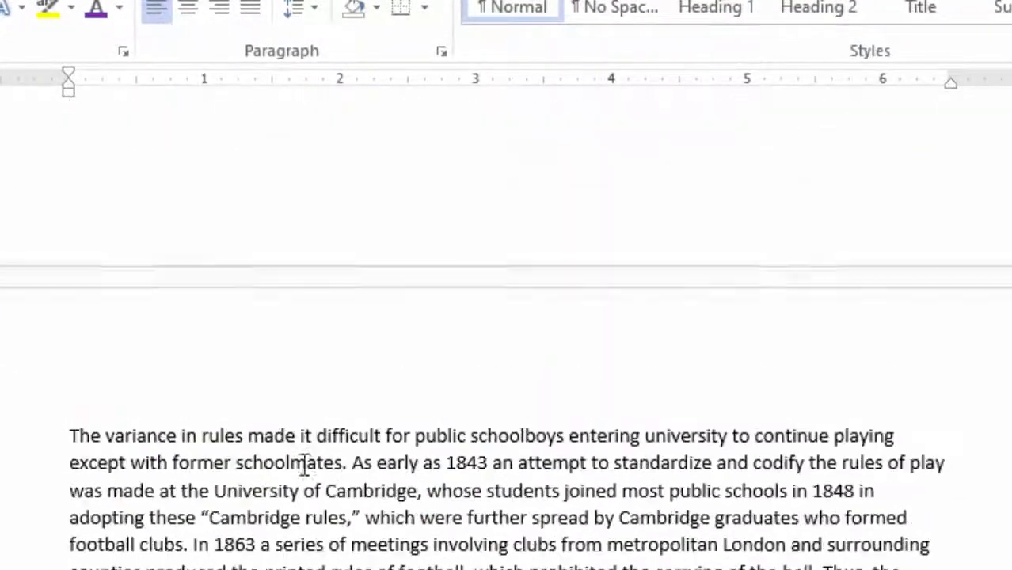
scroll(302, 468, "up", 4)
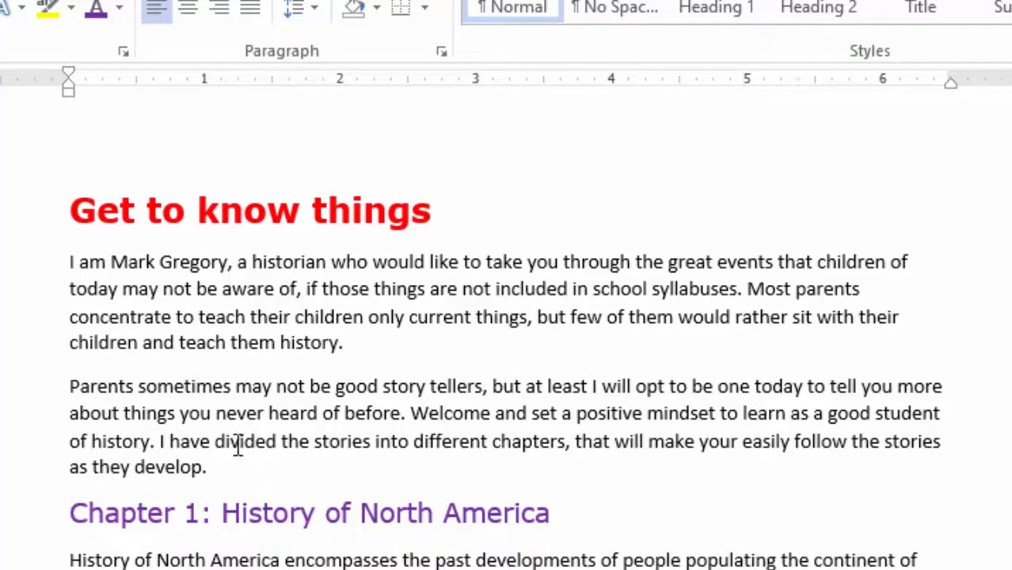
left_click(65, 260)
left_click_drag(165, 325, 239, 465)
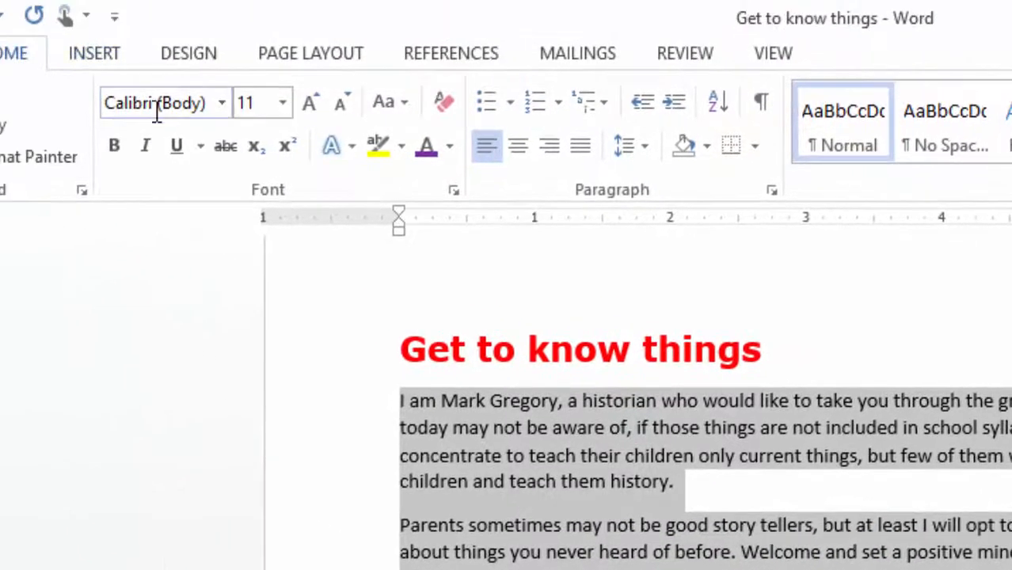
left_click(157, 107)
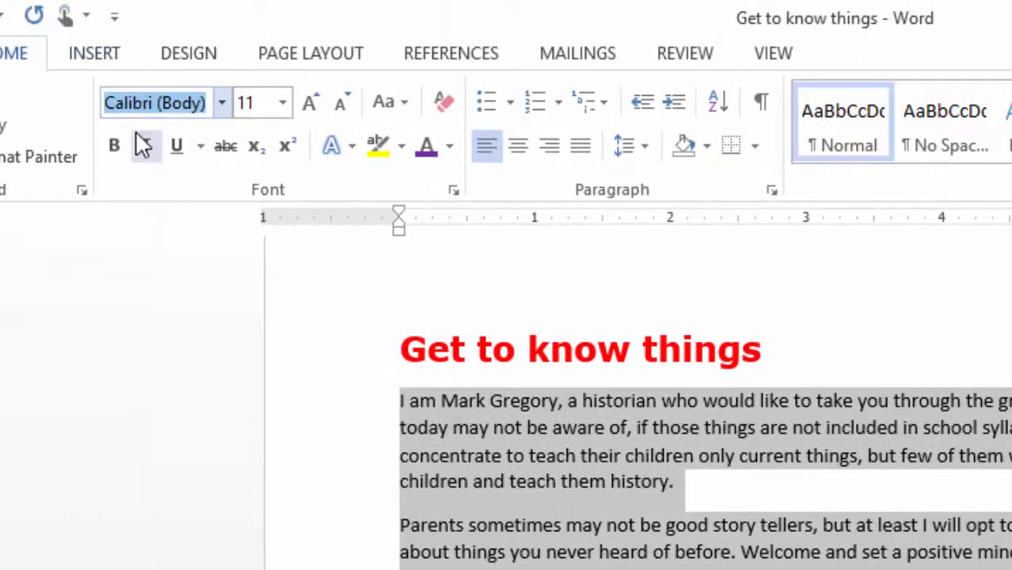
type("Cnd")
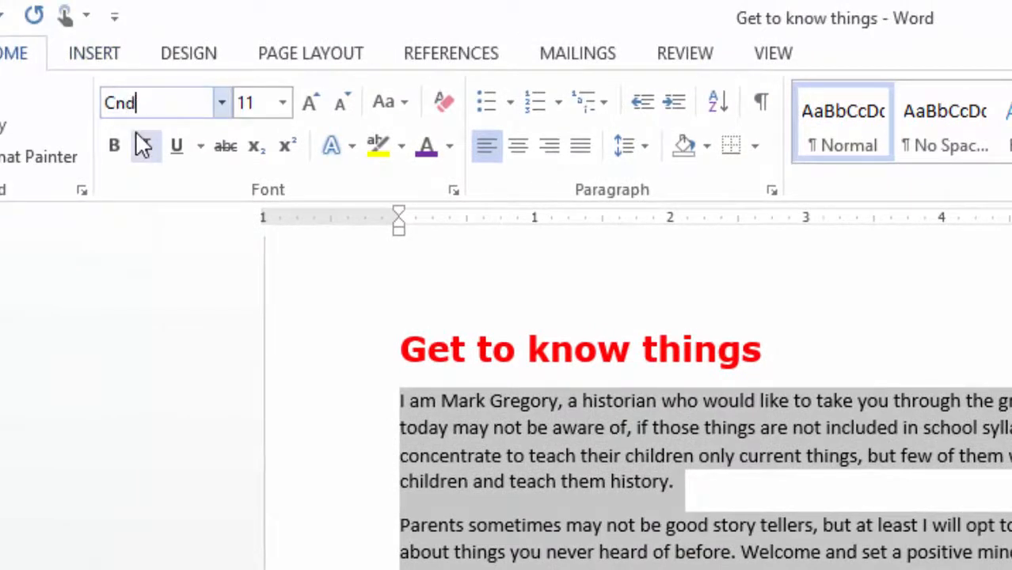
key("BackSpace")
key("BackSpace")
key("BackSpace")
type("Candara")
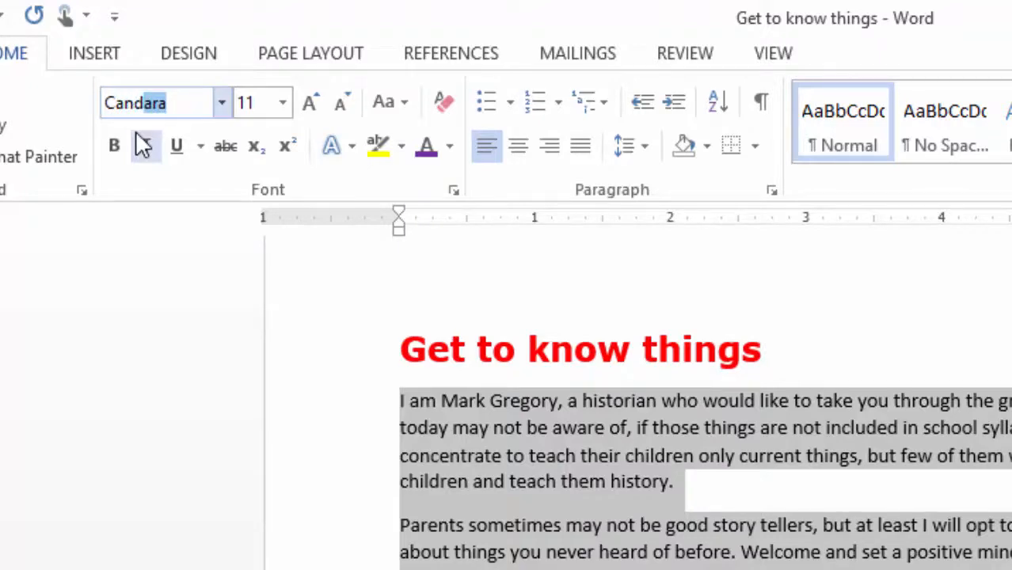
key("Return")
left_click(284, 103)
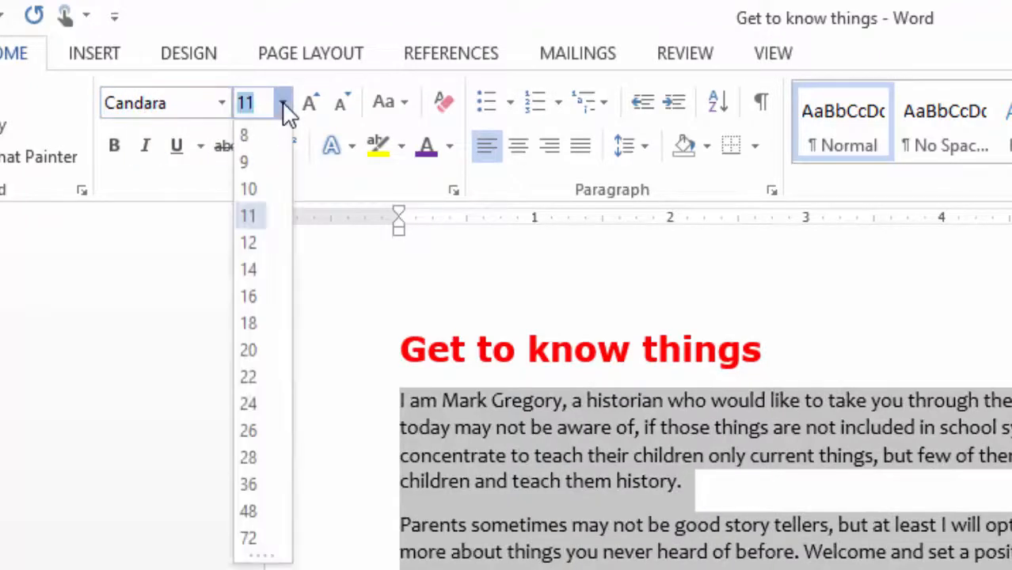
left_click(247, 244)
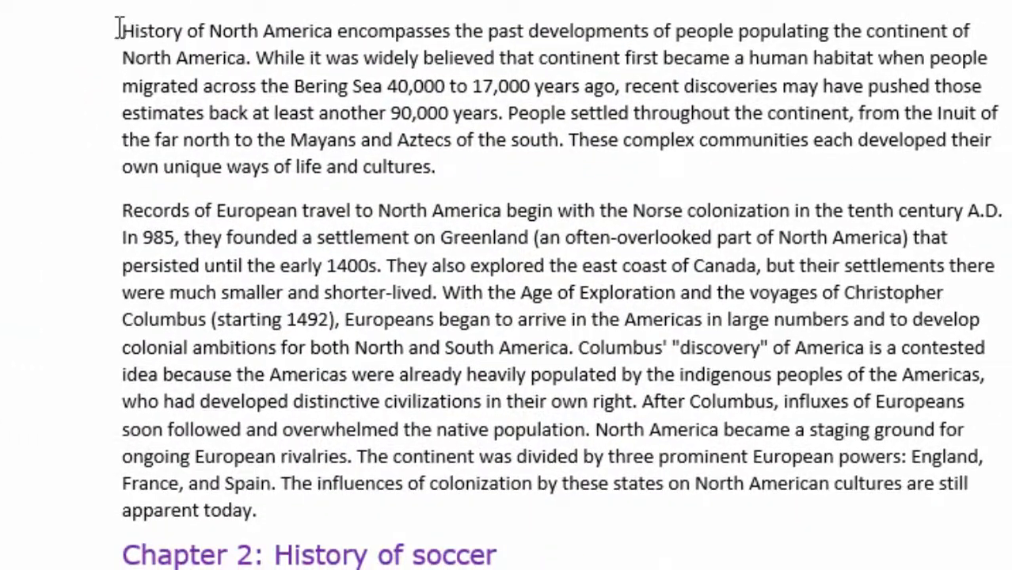
Format the body paragraphs under the Chapter 1 heading in Candara at 12 pt
left_click_drag(119, 28, 477, 514)
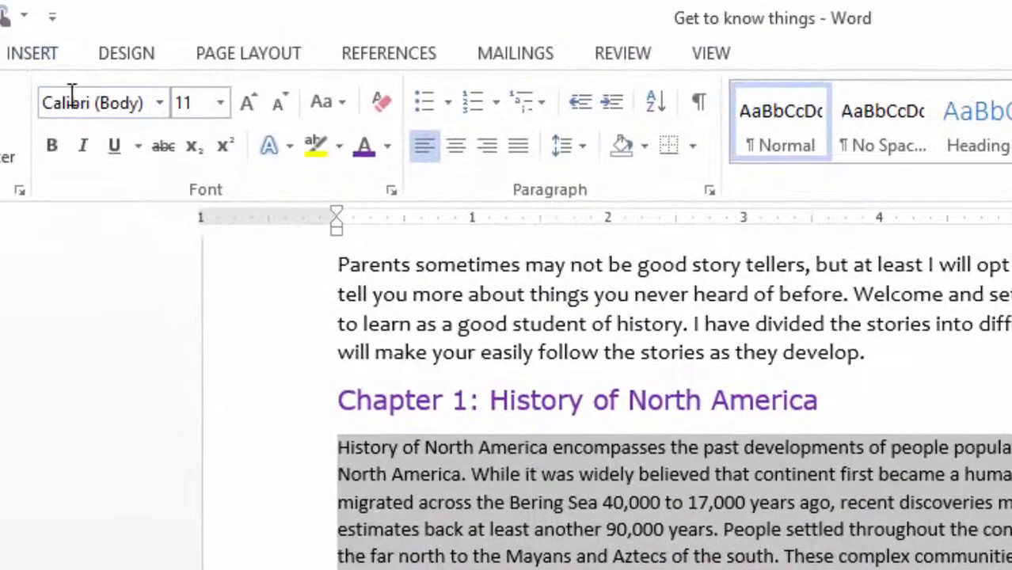
left_click(75, 103)
type("Candara")
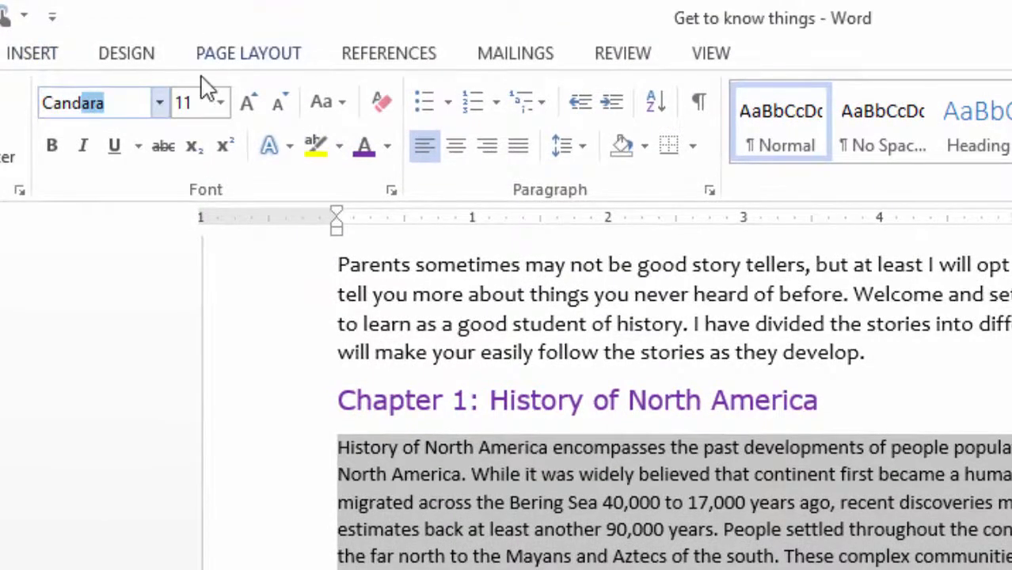
key("Return")
left_click(220, 103)
left_click(187, 242)
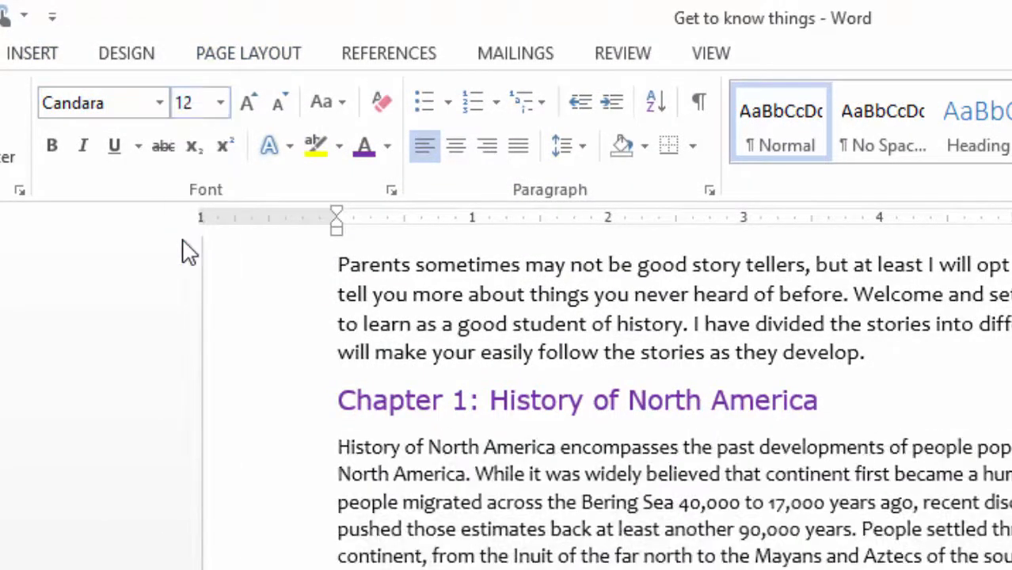
Format all body paragraphs of Chapter 2, across the page break, in Candara at 12 pt
scroll(769, 457, "down", 10)
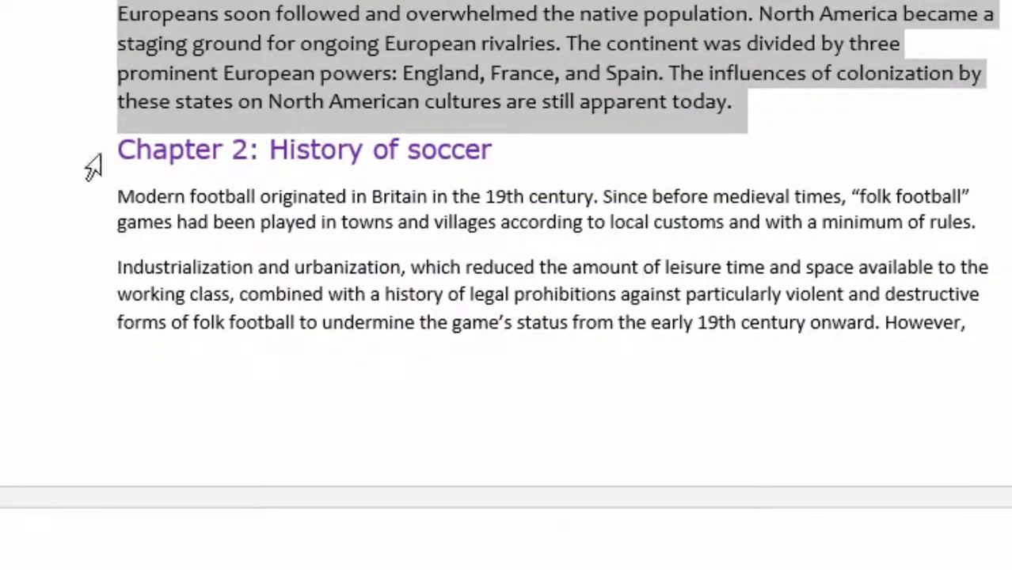
left_click_drag(119, 194, 789, 427)
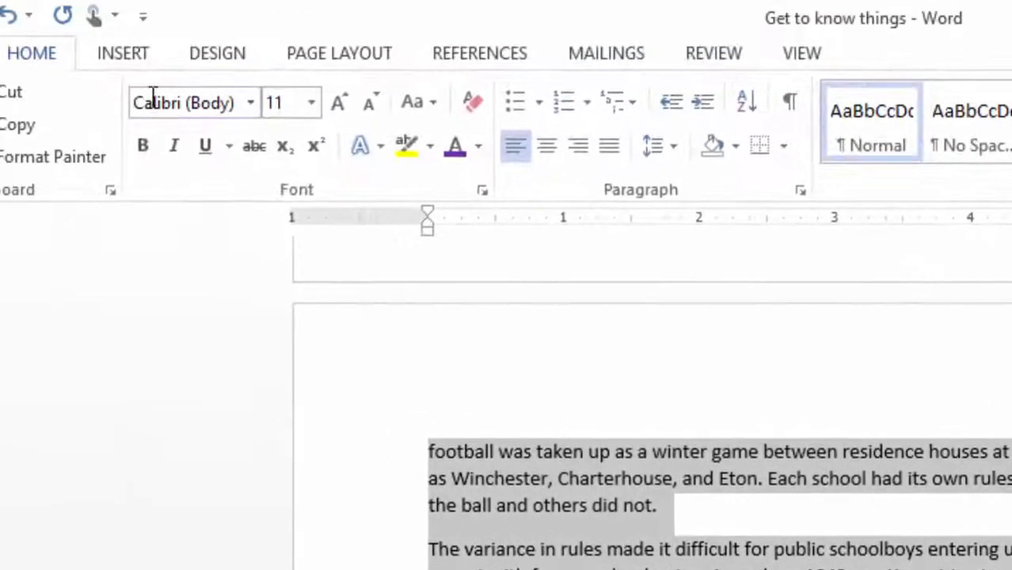
left_click(164, 103)
type("Candara")
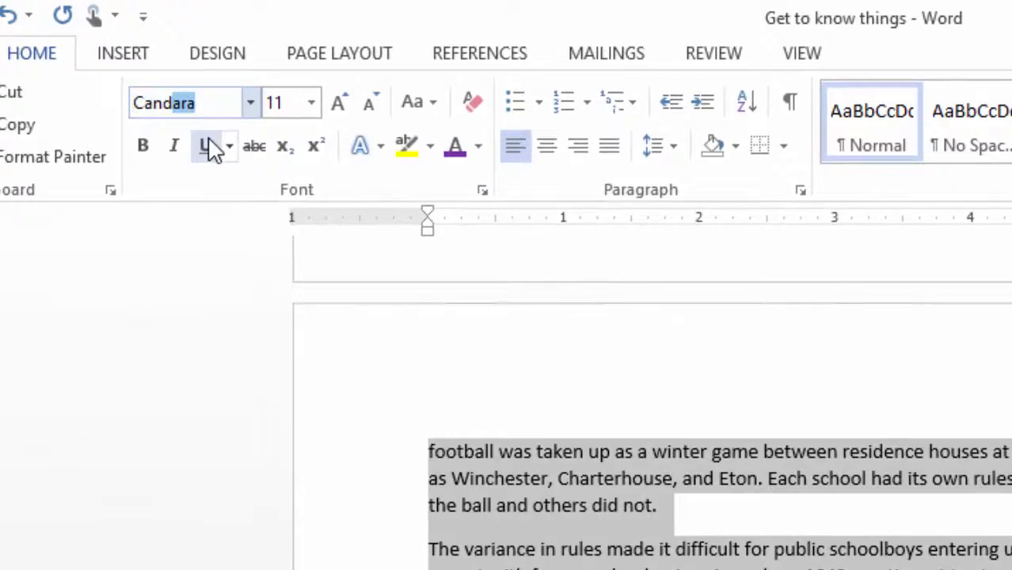
key("Return")
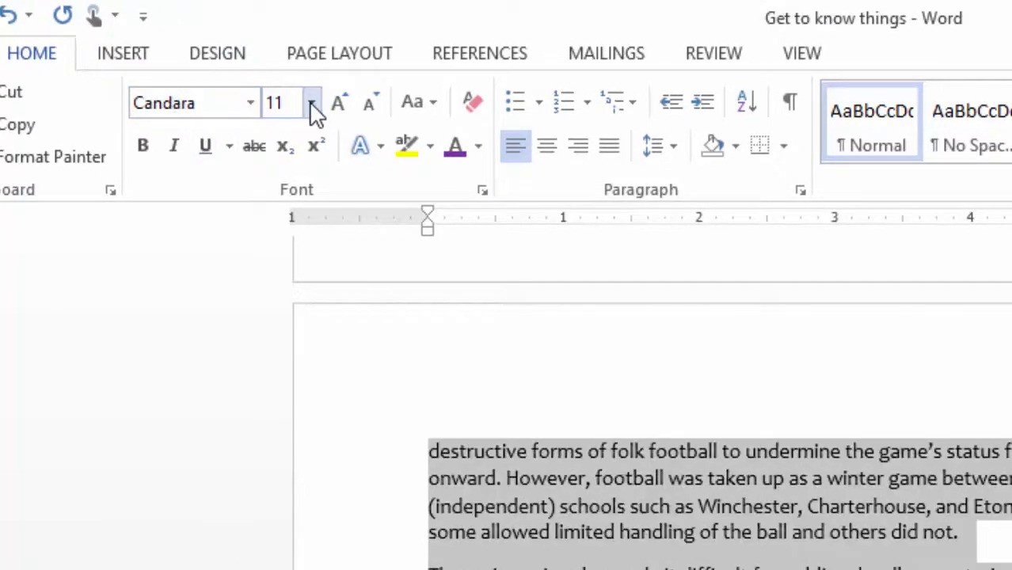
left_click(314, 105)
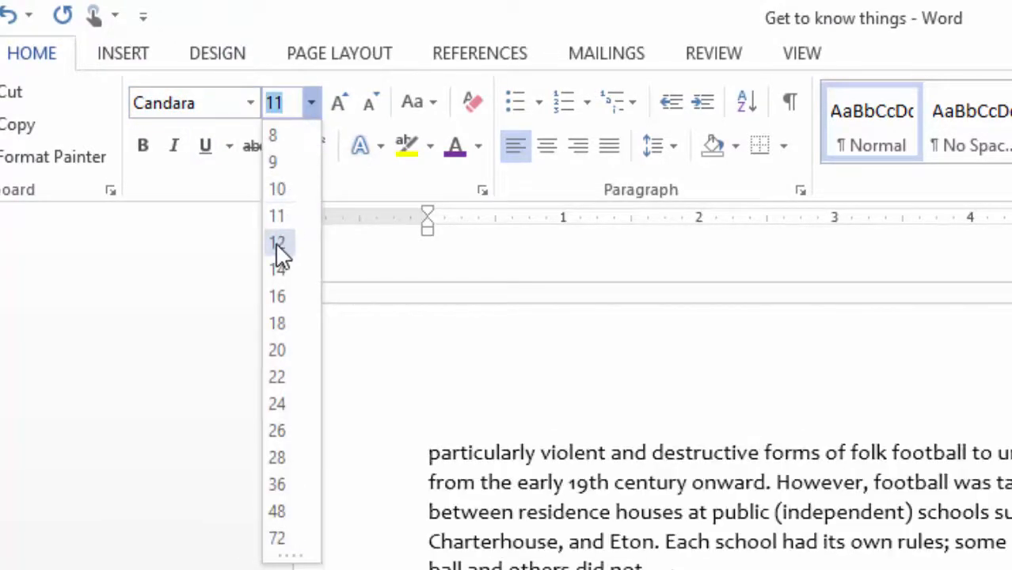
left_click(276, 244)
Format the three body paragraphs of Chapter 3 in Candara at 12 pt and deselect them
scroll(633, 427, "down", 5)
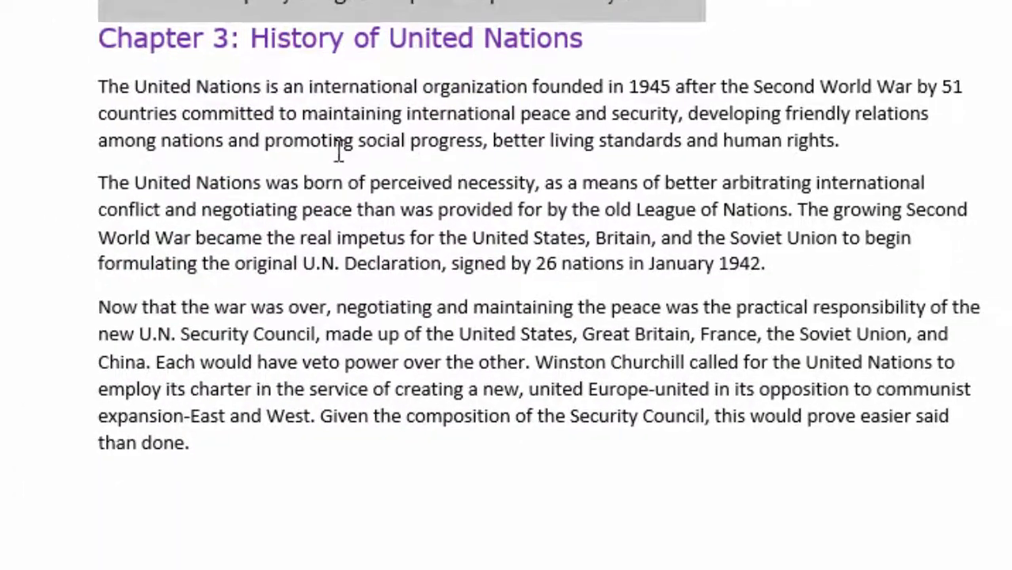
left_click_drag(96, 85, 318, 445)
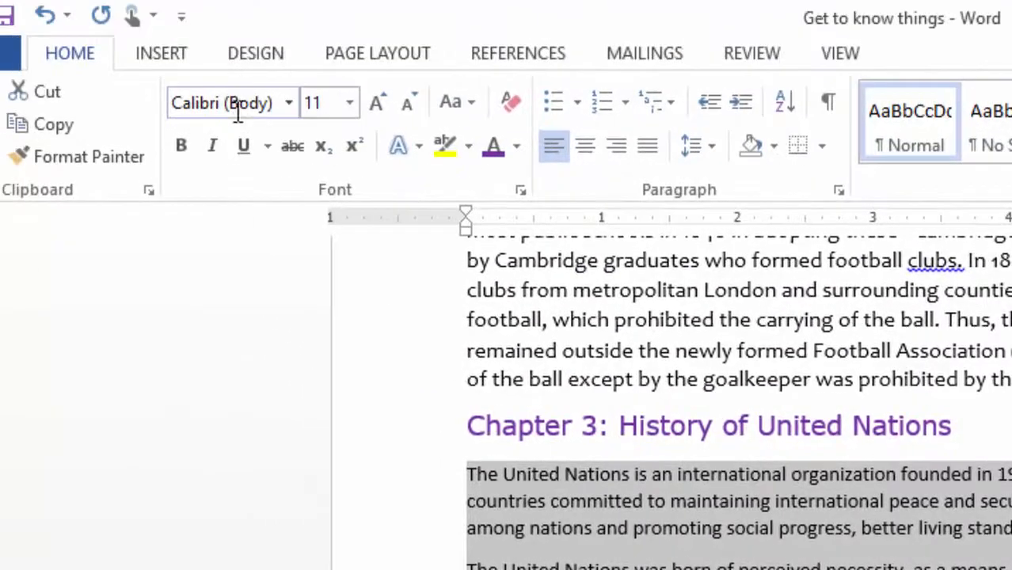
left_click(238, 111)
type("Candara")
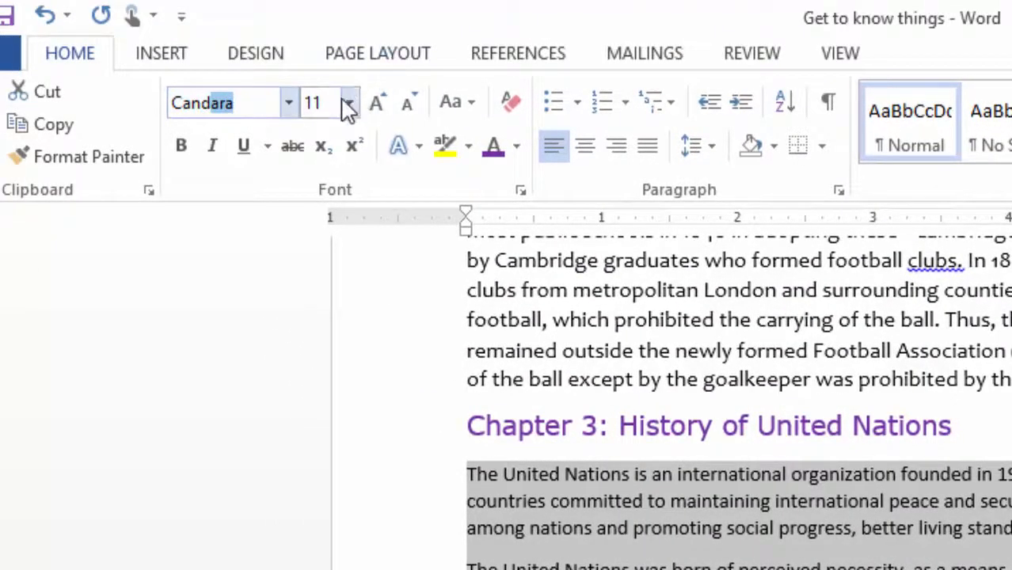
key("Return")
left_click(348, 103)
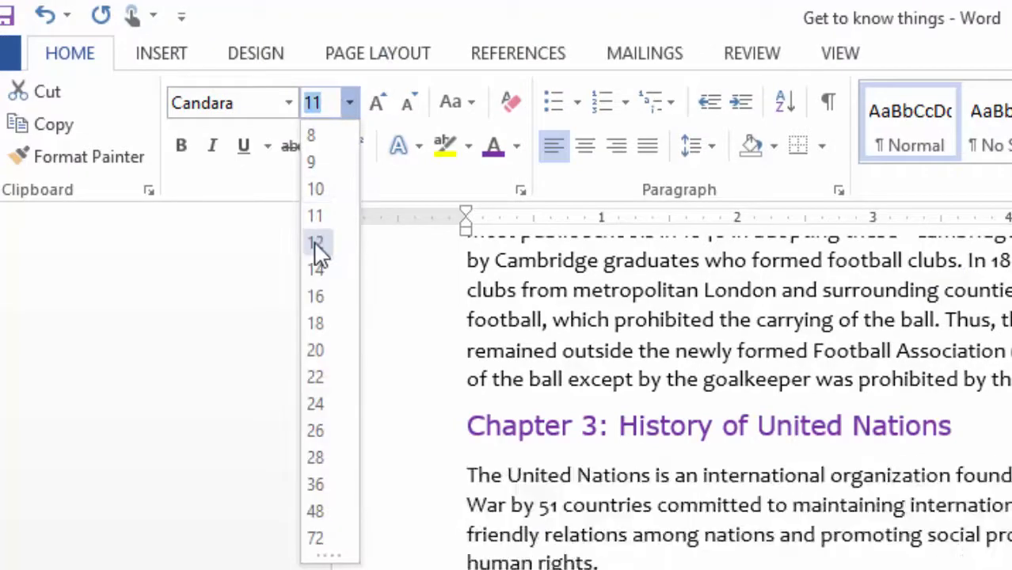
left_click(316, 244)
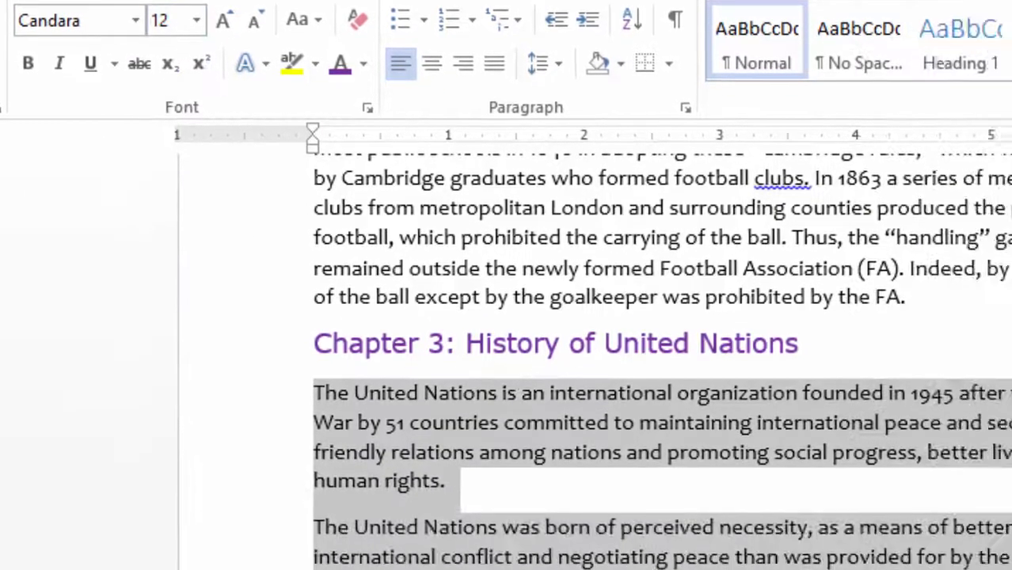
left_click(354, 542)
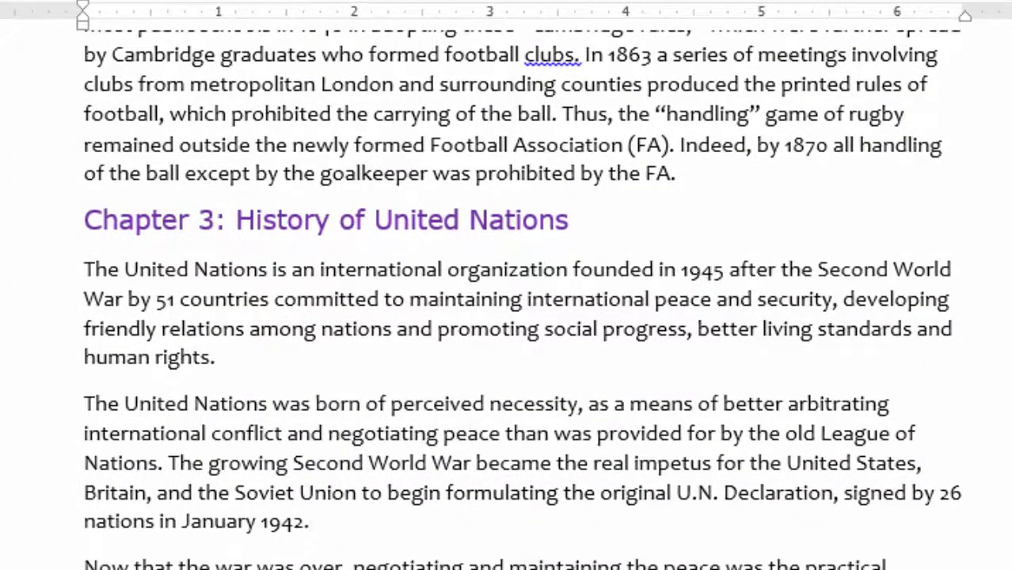
scroll(586, 418, "down", 4)
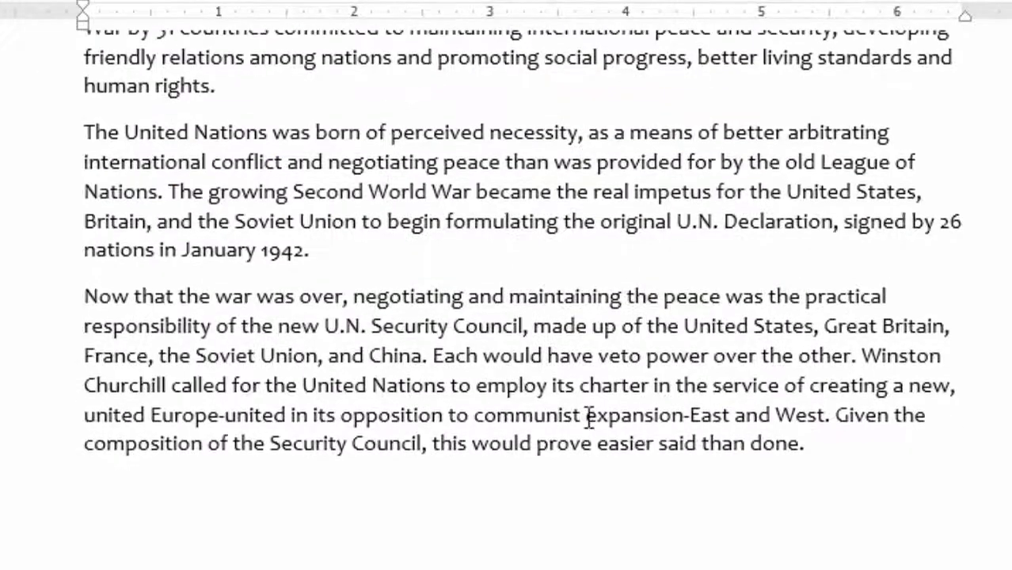
scroll(587, 404, "up", 10)
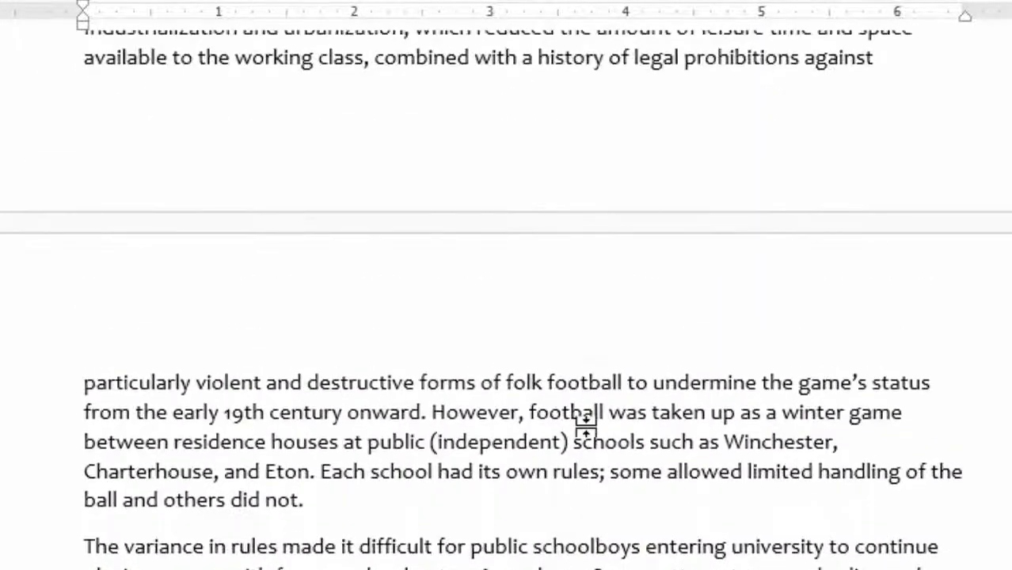
Insert a page break before the "Chapter 1: History of North America" heading, leaving the title and introductory paragraphs on their own page
scroll(587, 408, "up", 7)
scroll(588, 425, "up", 10)
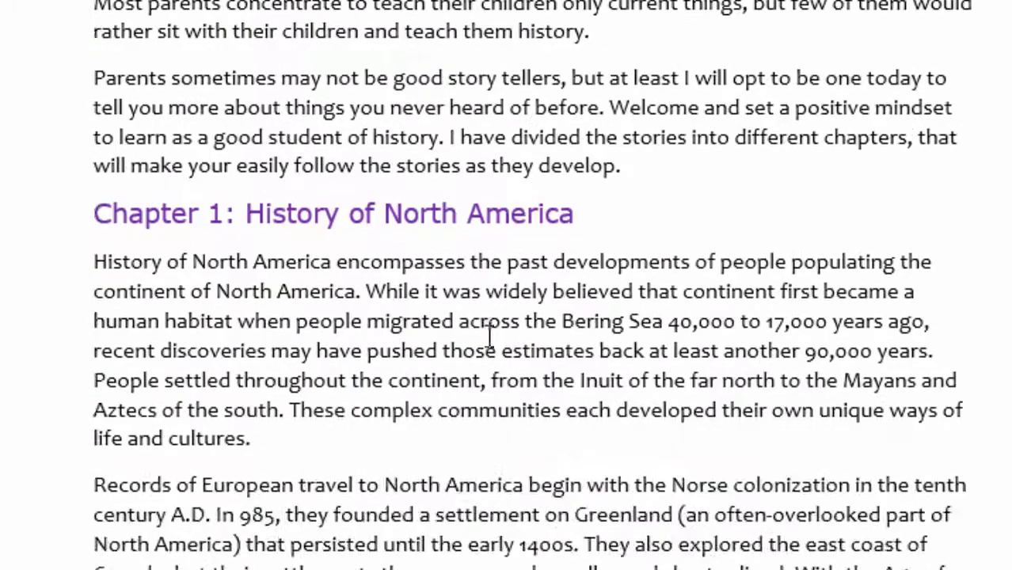
scroll(490, 337, "down", 1)
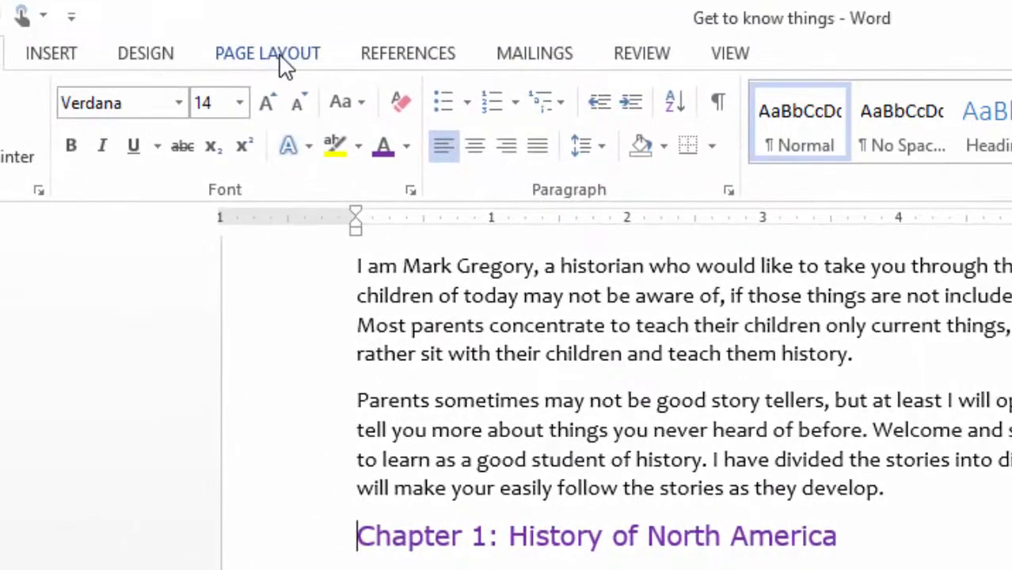
left_click(285, 62)
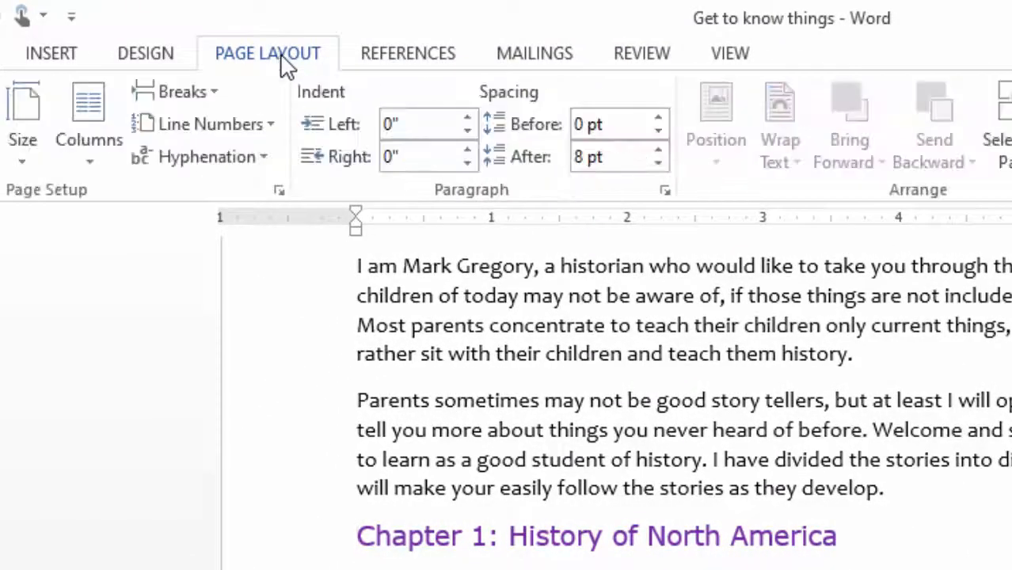
left_click(218, 102)
left_click(247, 175)
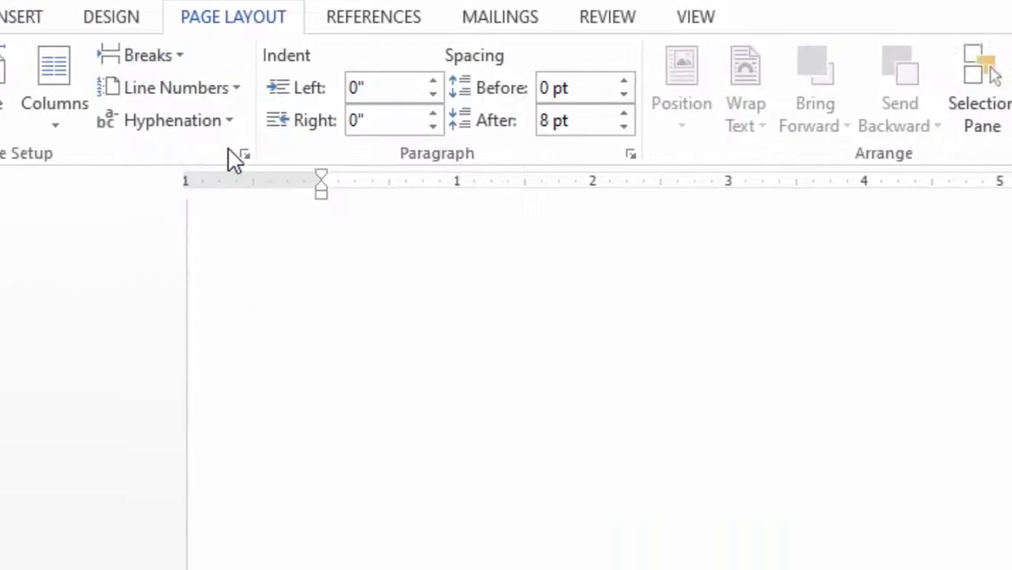
scroll(561, 237, "down", 8)
scroll(514, 265, "up", 3)
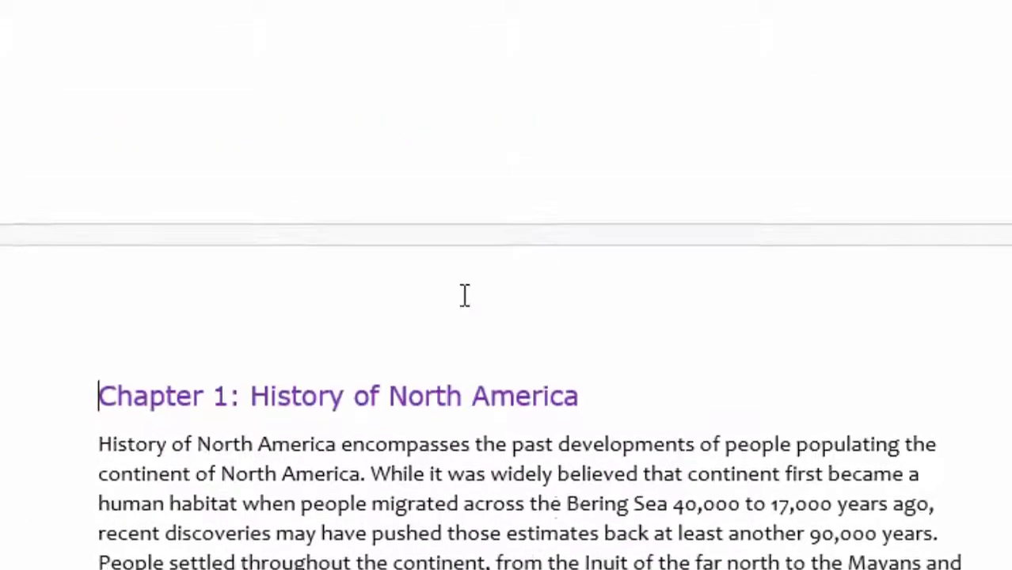
scroll(422, 330, "down", 3)
scroll(400, 348, "up", 6)
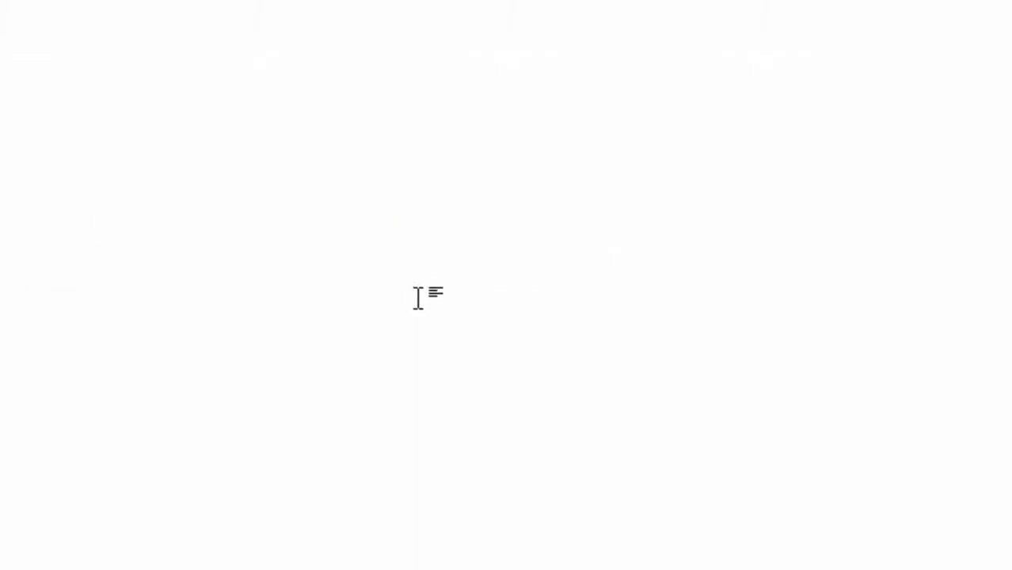
scroll(418, 298, "up", 6)
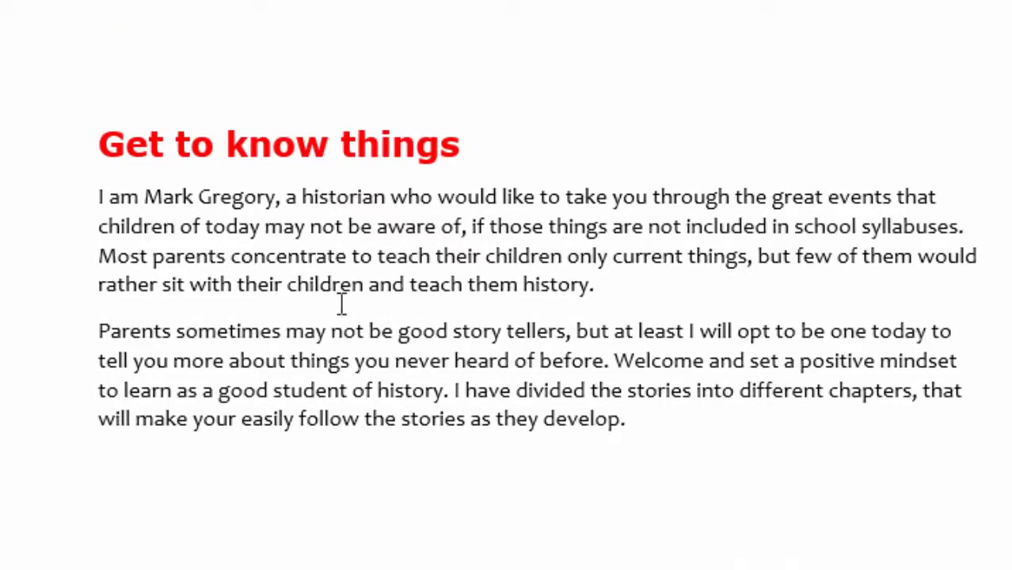
Insert a page break before the "Chapter 2: History of soccer" heading
scroll(251, 309, "down", 10)
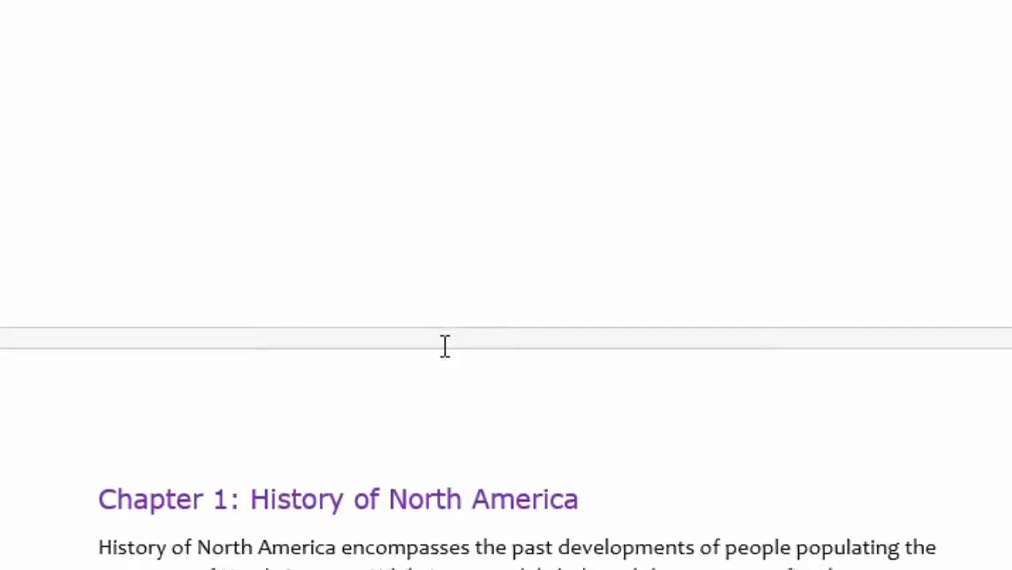
scroll(445, 348, "down", 9)
scroll(334, 330, "up", 2)
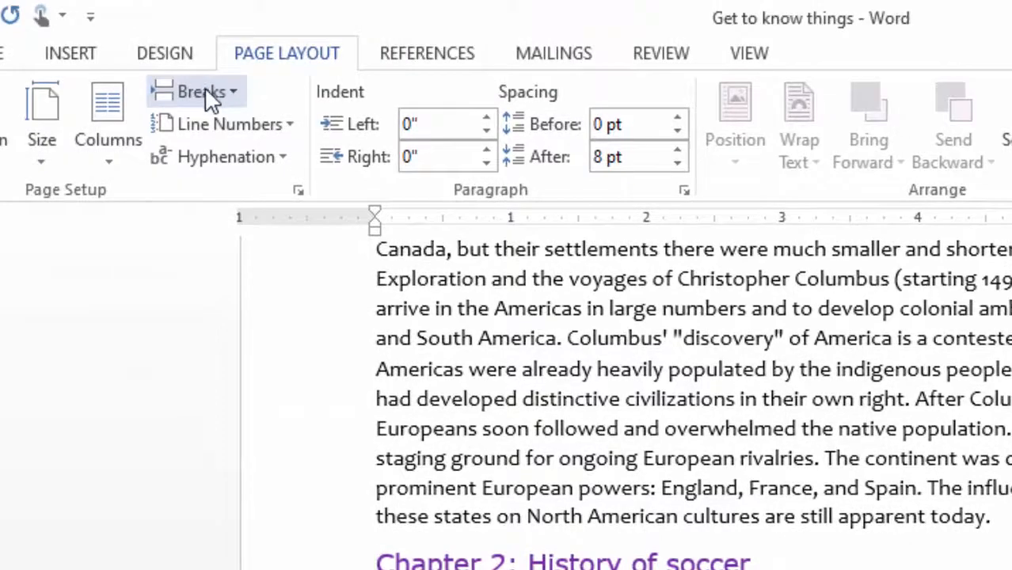
left_click(207, 93)
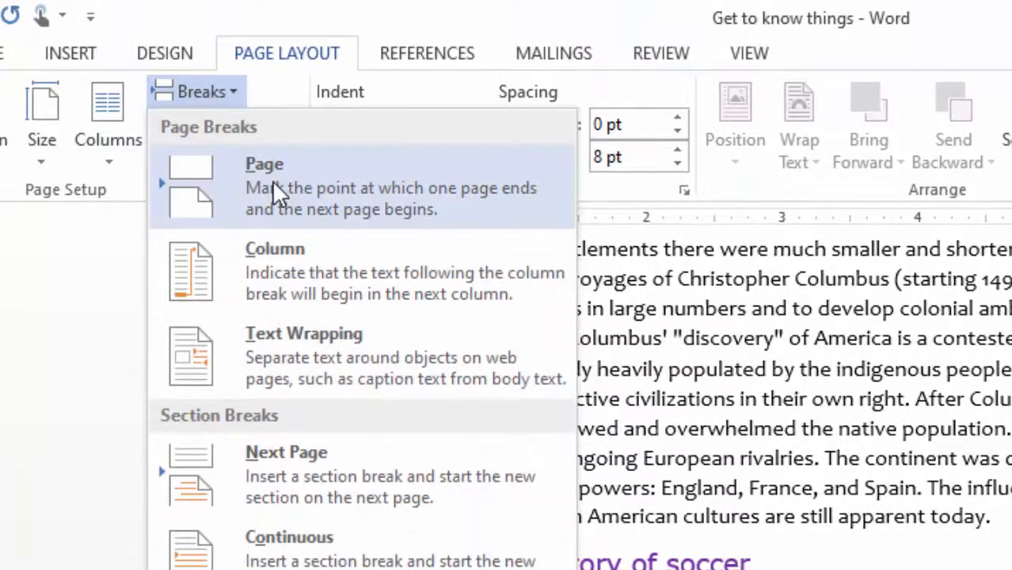
left_click(272, 181)
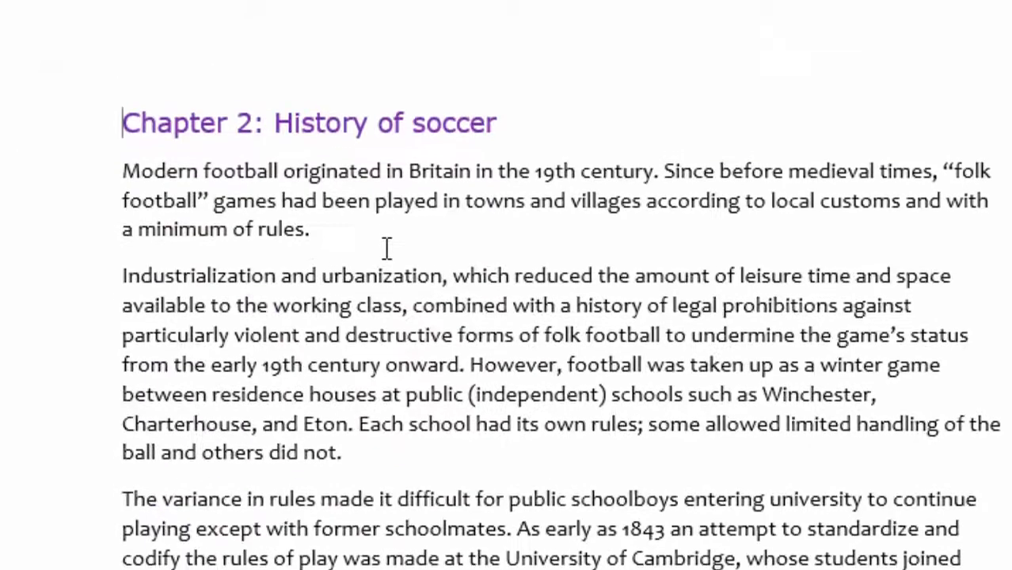
Insert a page break before the "Chapter 3: History of United Nations" heading
scroll(319, 382, "down", 5)
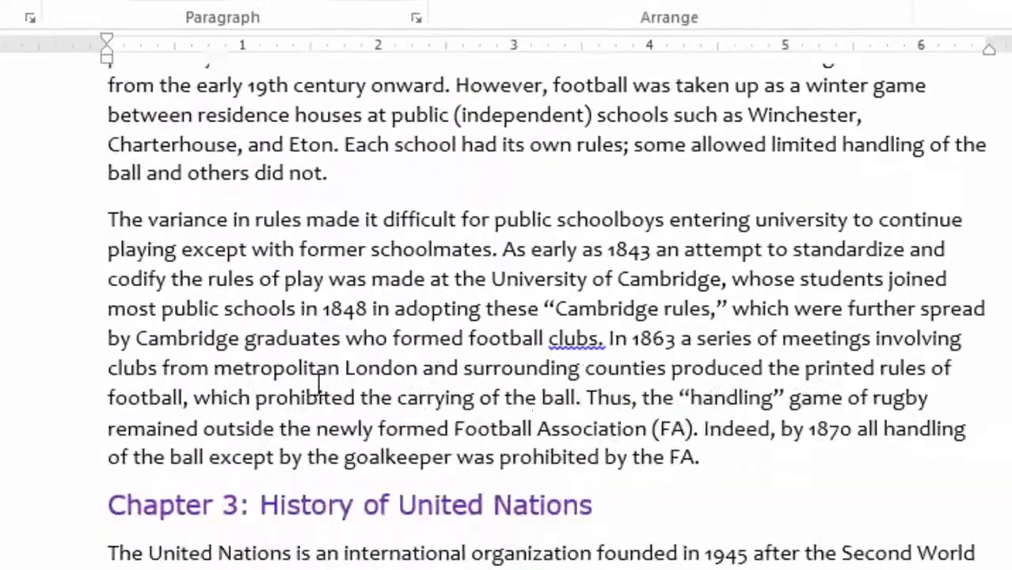
scroll(321, 380, "down", 3)
left_click(116, 212)
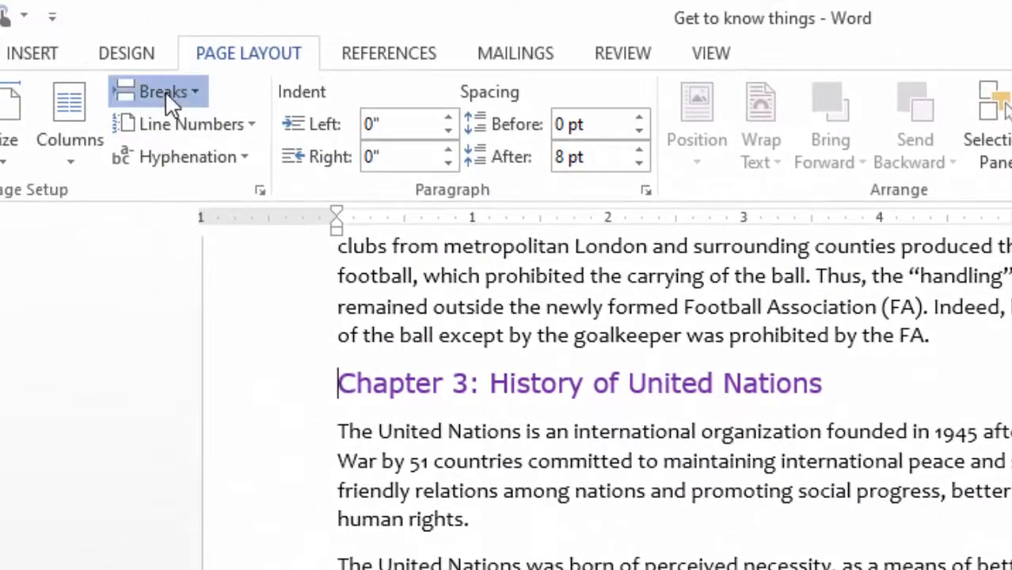
left_click(164, 92)
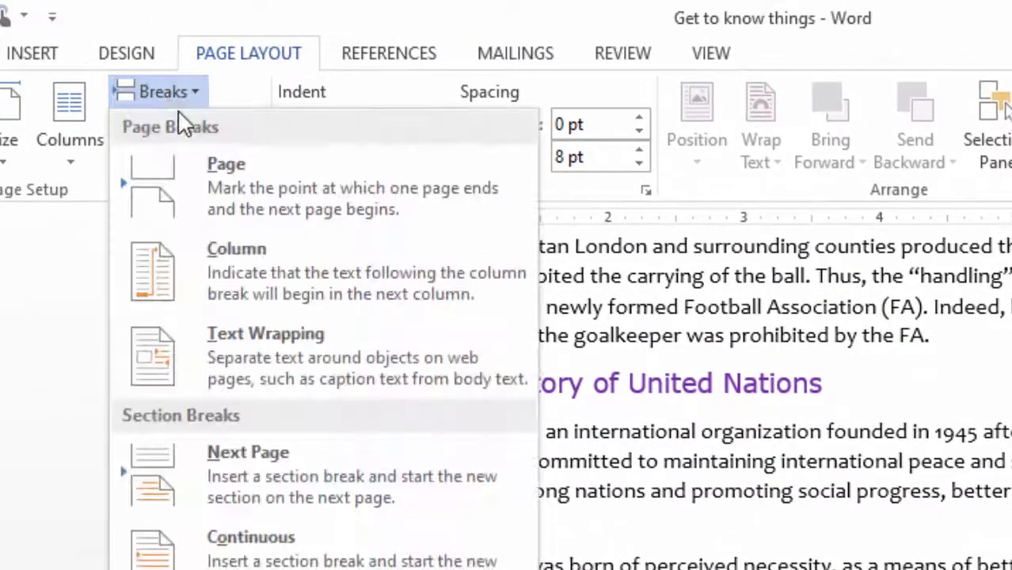
left_click(261, 199)
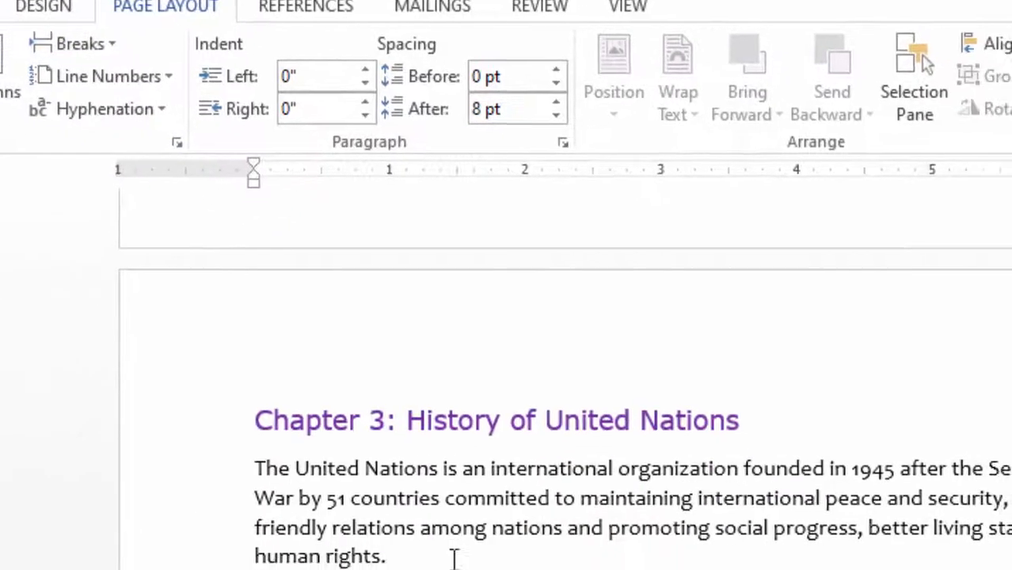
Add an empty paragraph between the "Get to know things" title and the first introductory paragraph, and place the cursor in it
scroll(455, 558, "down", 8)
scroll(309, 485, "up", 10)
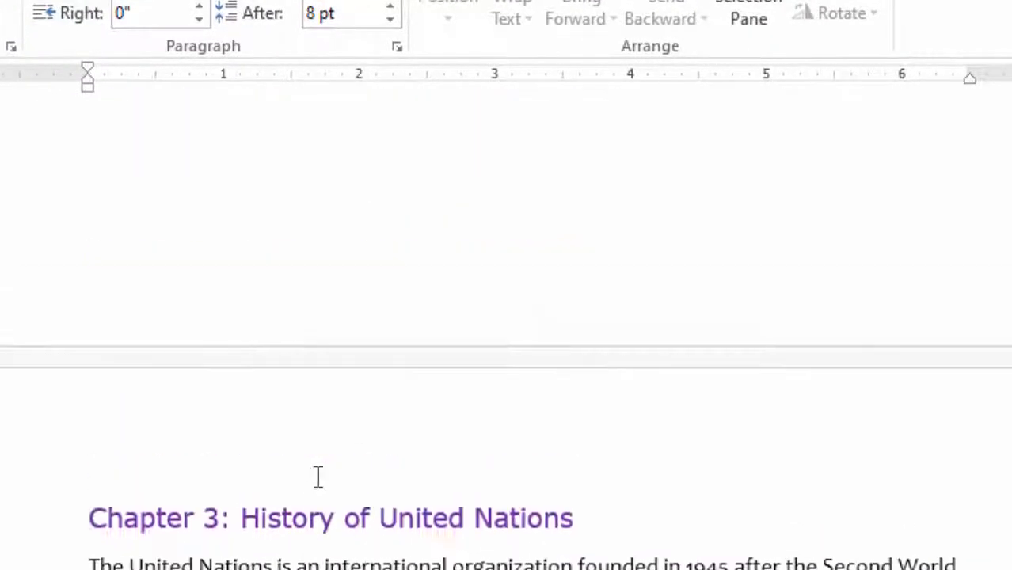
scroll(317, 476, "up", 15)
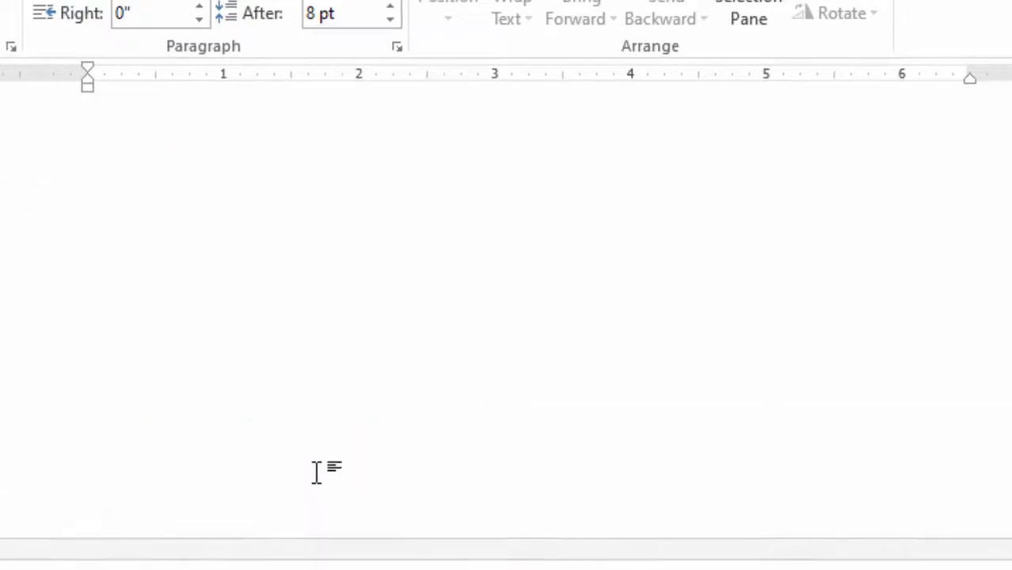
scroll(317, 473, "up", 12)
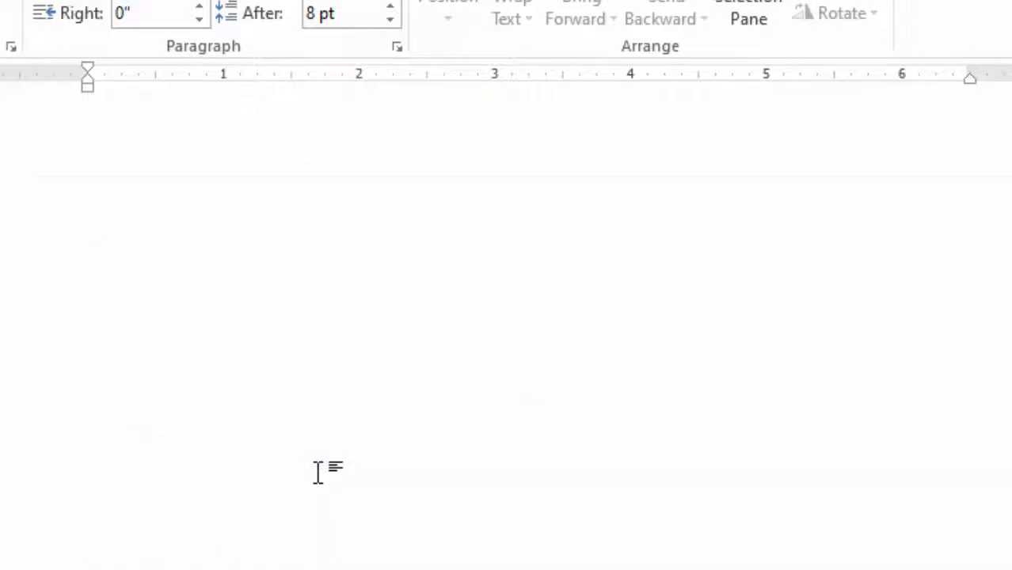
scroll(318, 473, "down", 5)
scroll(321, 475, "up", 5)
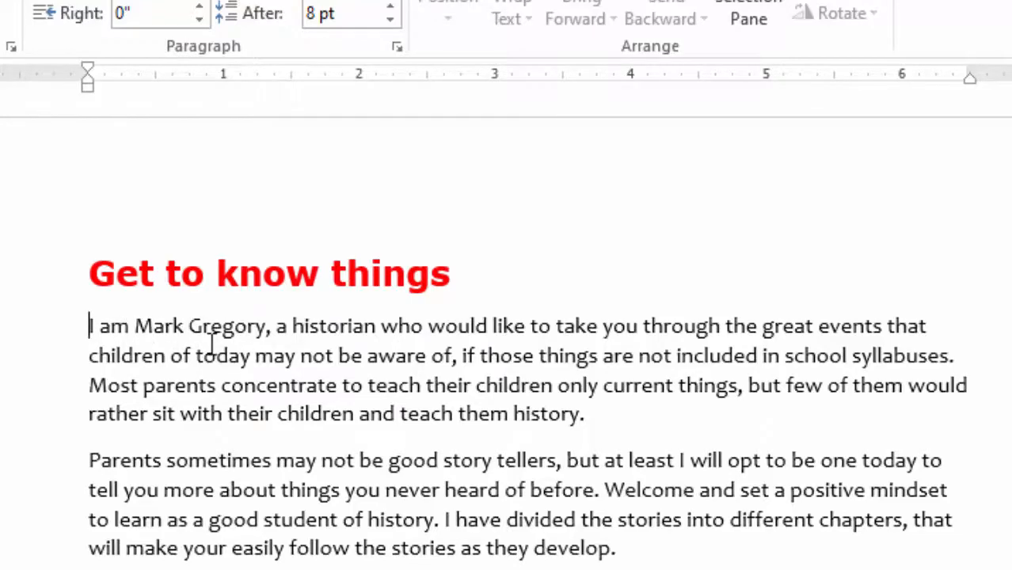
key("Return")
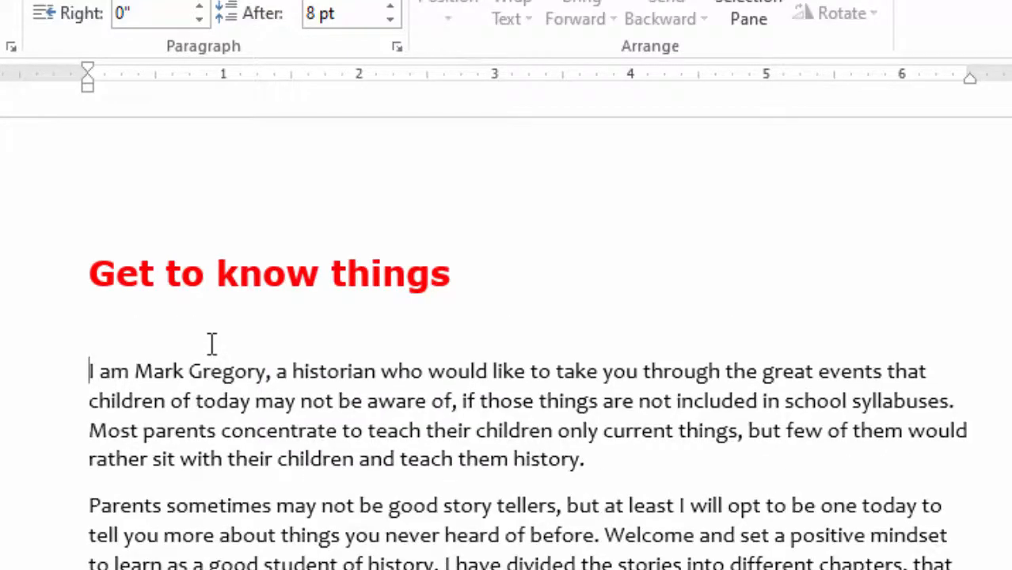
left_click(144, 328)
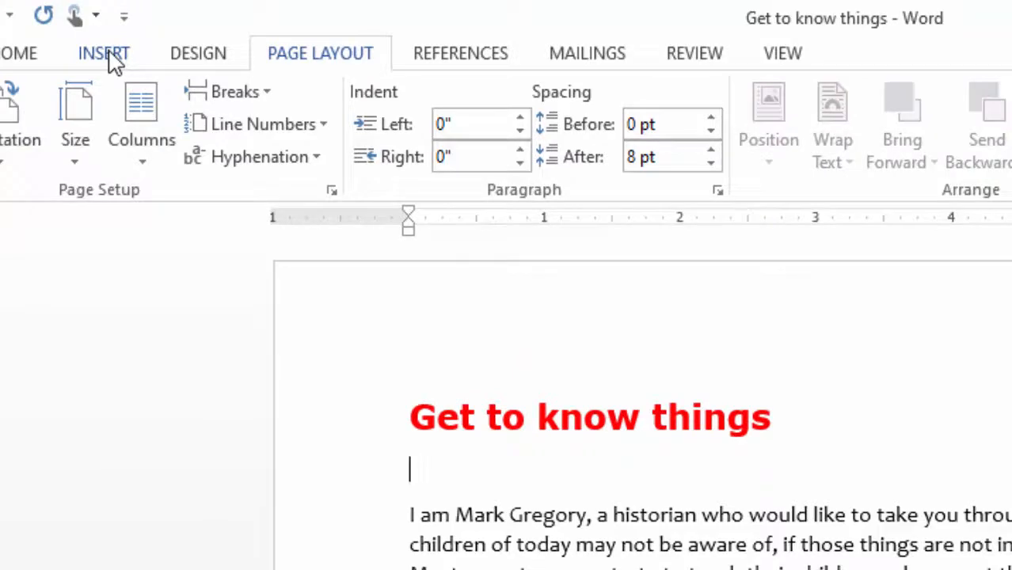
Draw a straight horizontal line beneath the document title, spanning the full width of the text
left_click(112, 57)
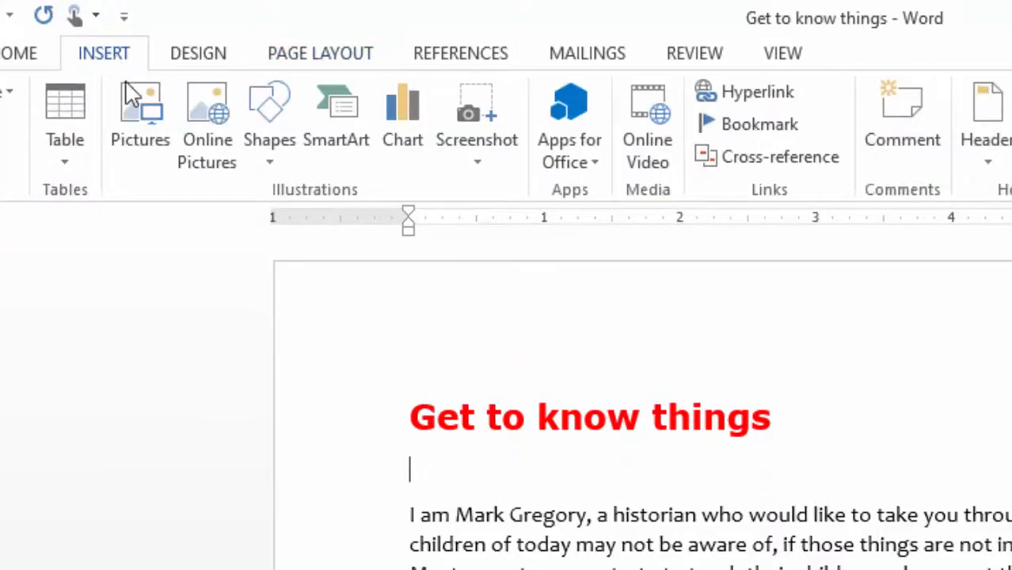
left_click(273, 154)
left_click(283, 221)
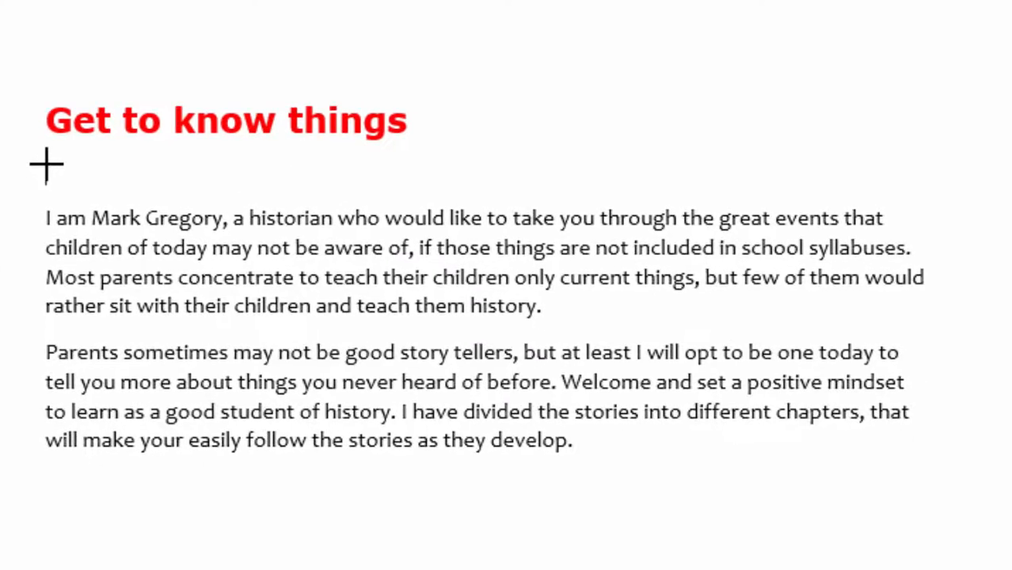
left_click_drag(46, 165, 921, 169)
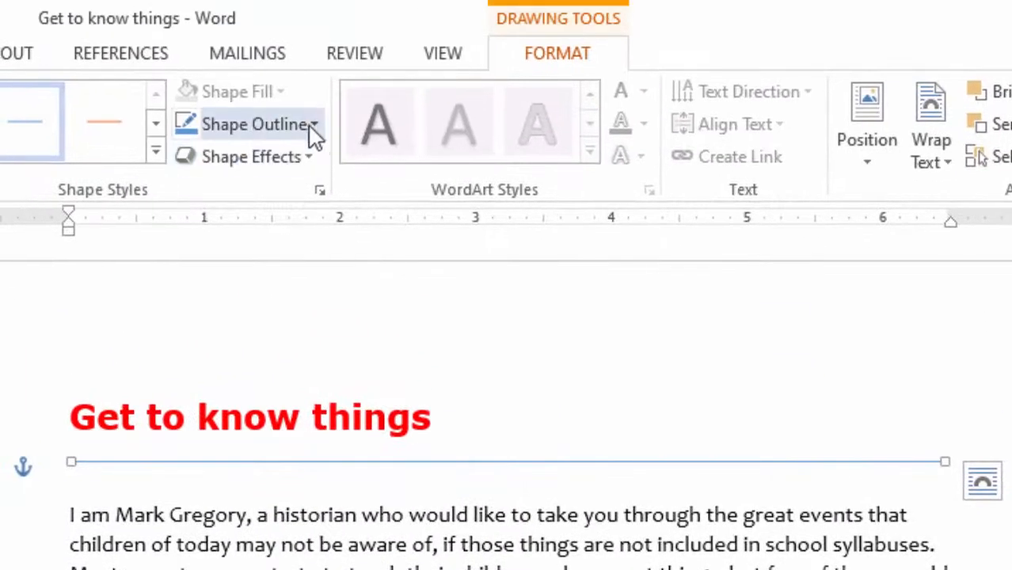
Set the outline of the line beneath the title to purple with a 1½ pt weight, and deselect it
left_click(312, 125)
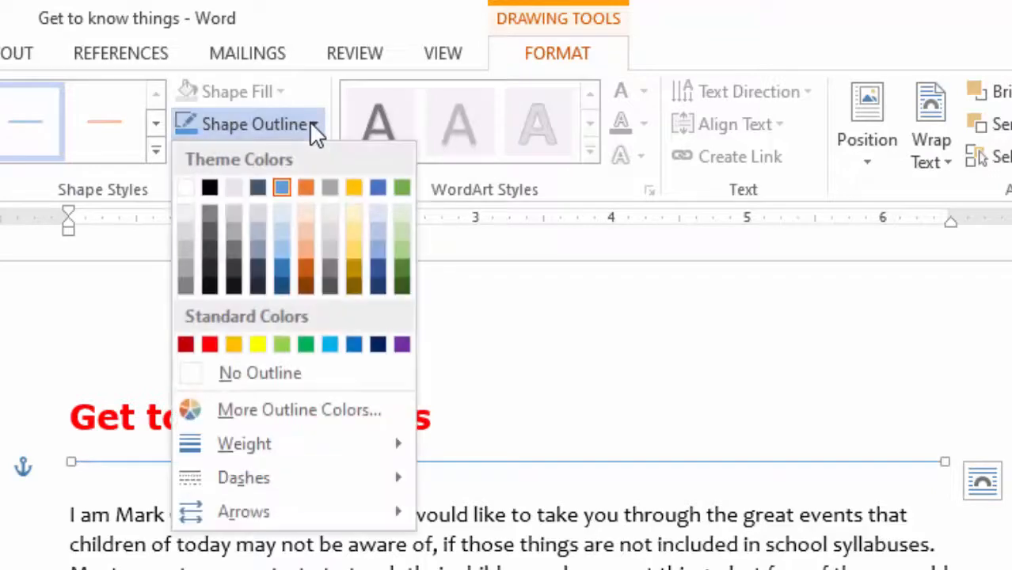
left_click(401, 344)
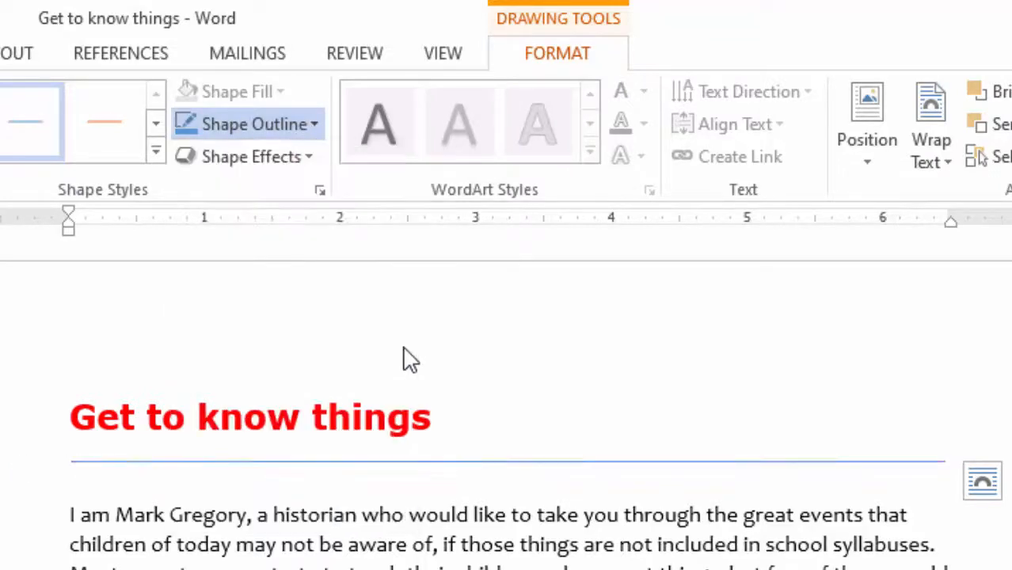
left_click(315, 127)
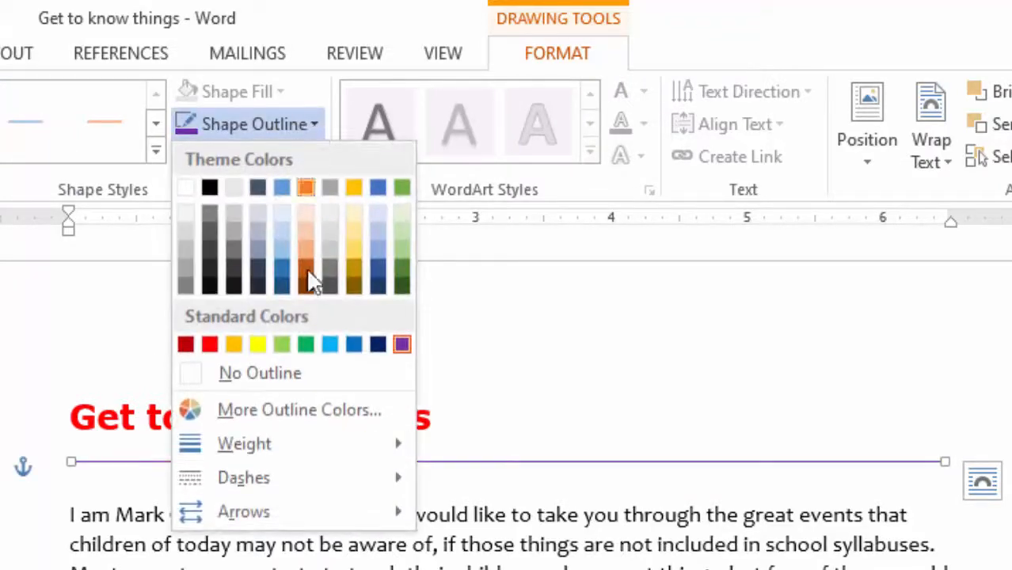
mouse_move(266, 455)
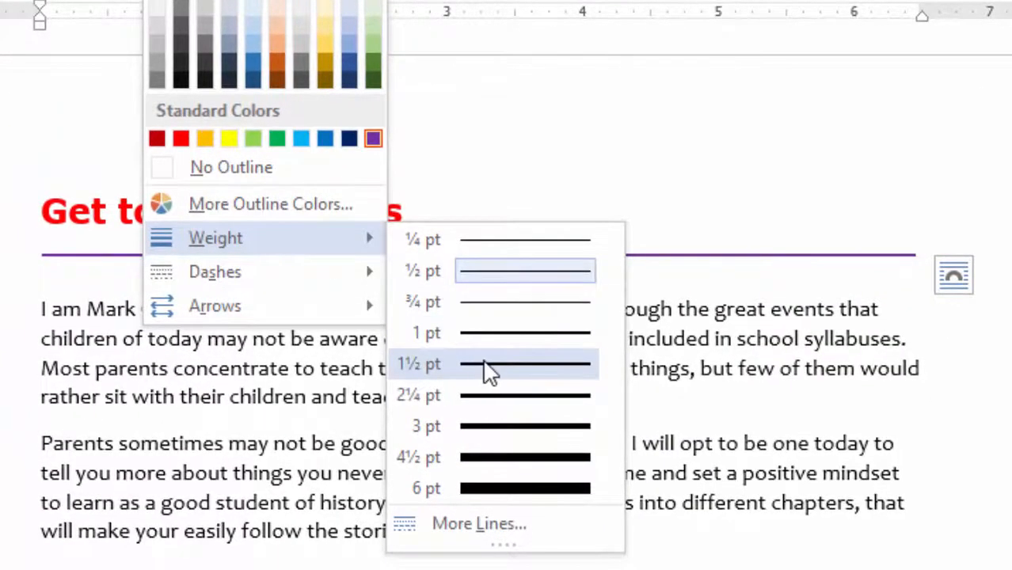
left_click(480, 366)
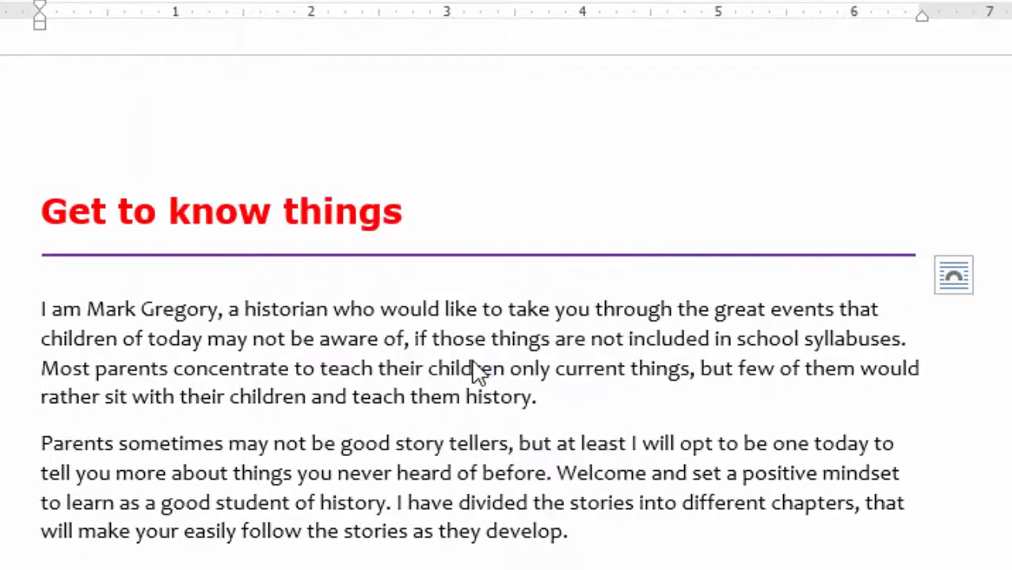
left_click(624, 149)
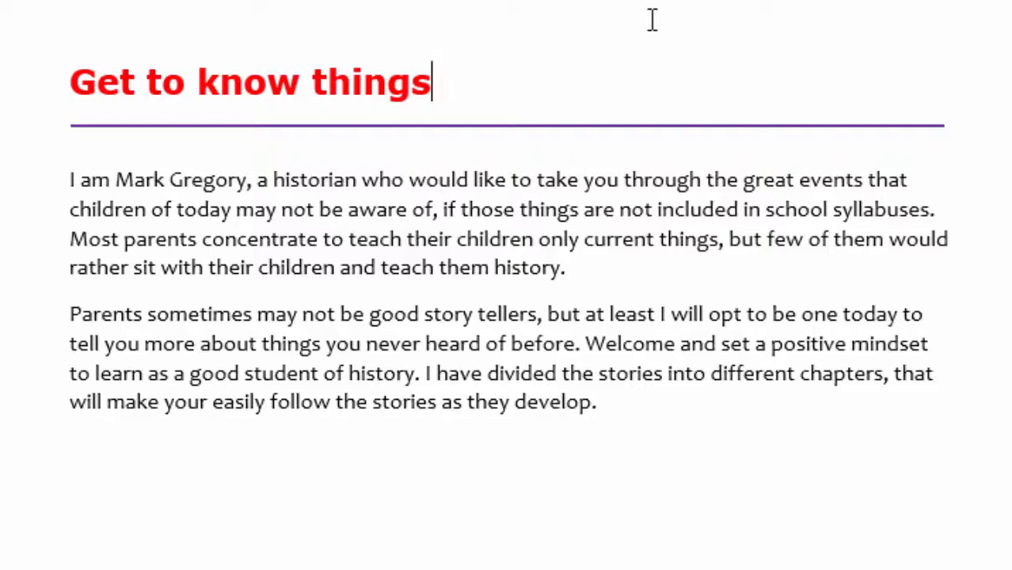
Add a new paragraph above the first introductory paragraph, below the purple line, reading "Introduction"
left_click(85, 152)
left_click(68, 184)
key("Return")
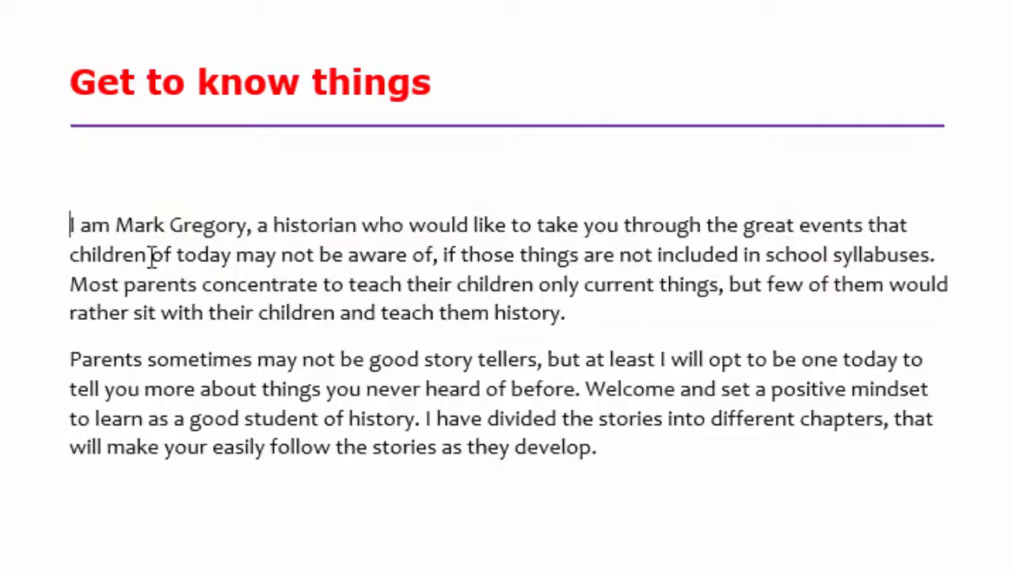
left_click(118, 171)
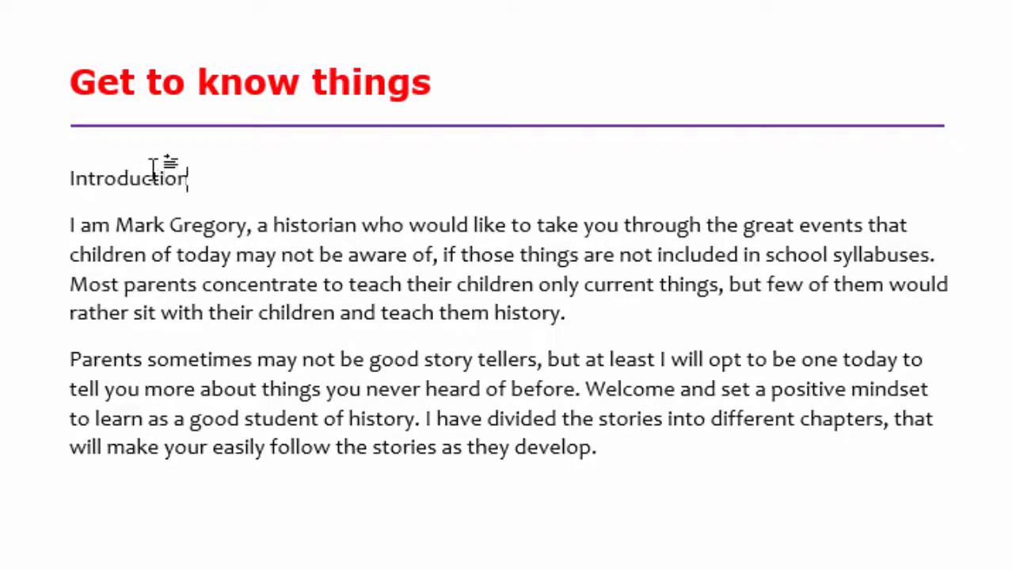
Change the font of the "Introduction" heading to Verdana
left_click_drag(205, 179, 61, 181)
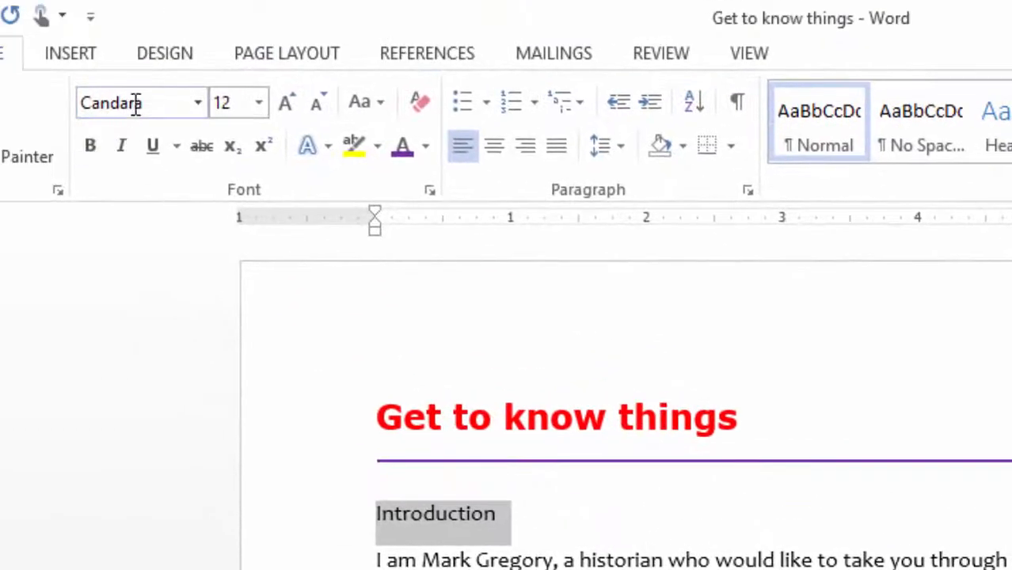
left_click(106, 35)
type("Verdana")
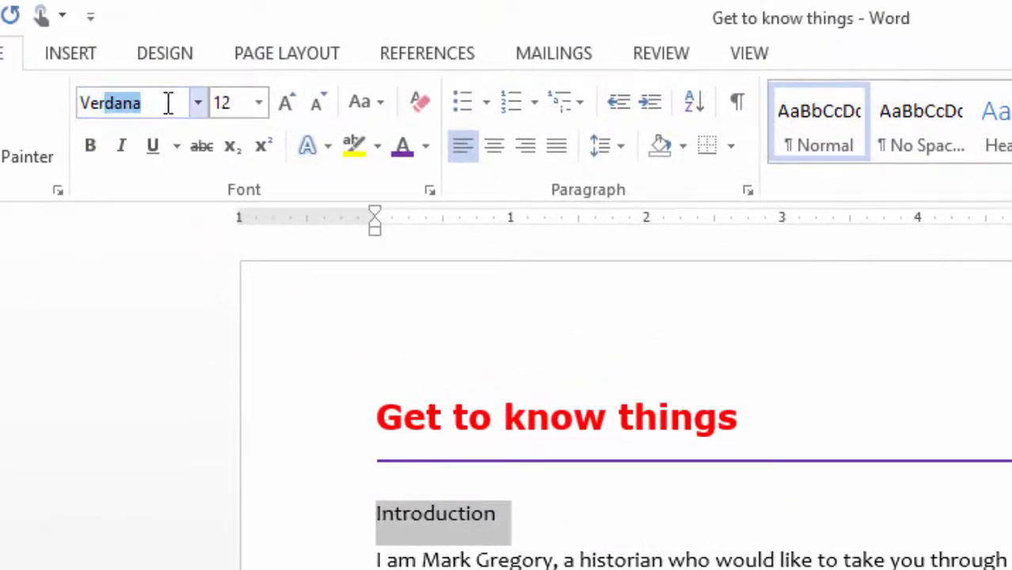
key("Return")
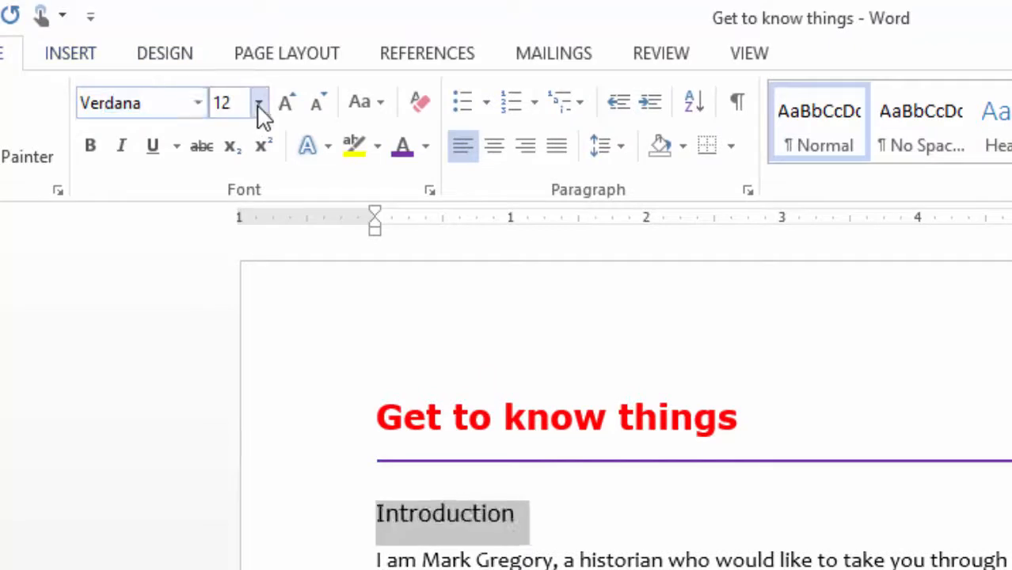
Set the "Introduction" heading to size 14 with purple font colour, and deselect it
left_click(259, 105)
left_click(235, 270)
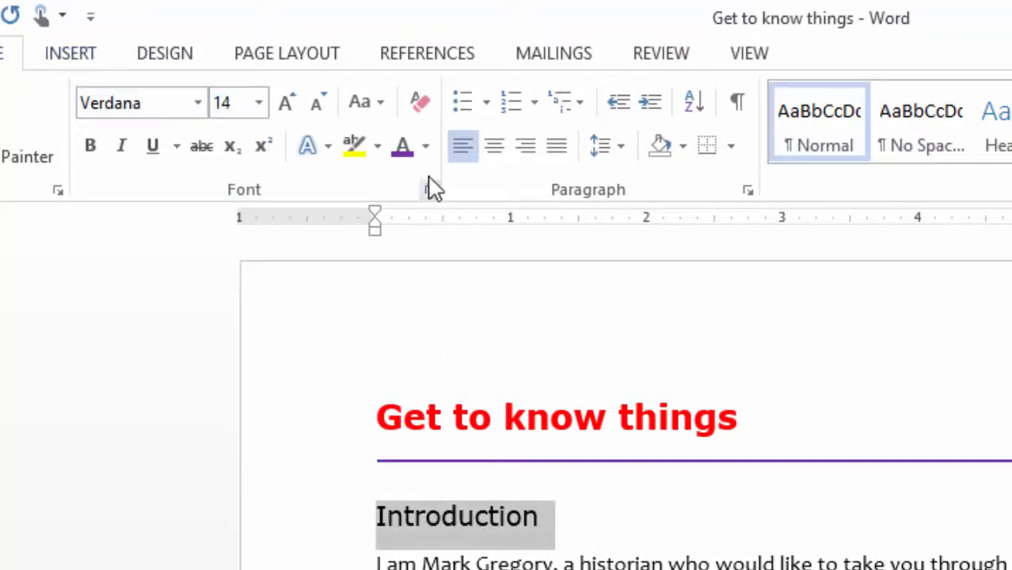
left_click(403, 151)
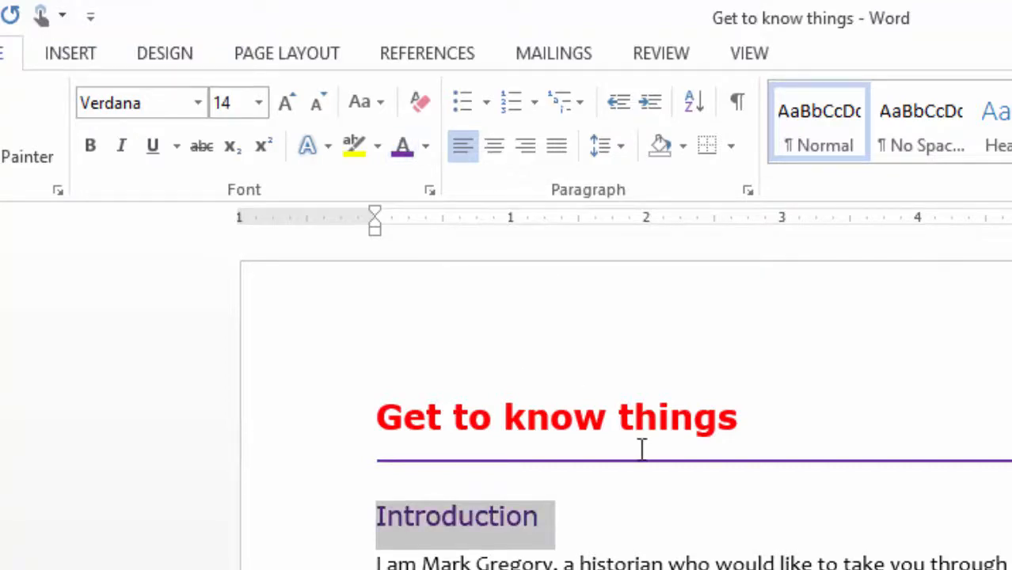
left_click(664, 542)
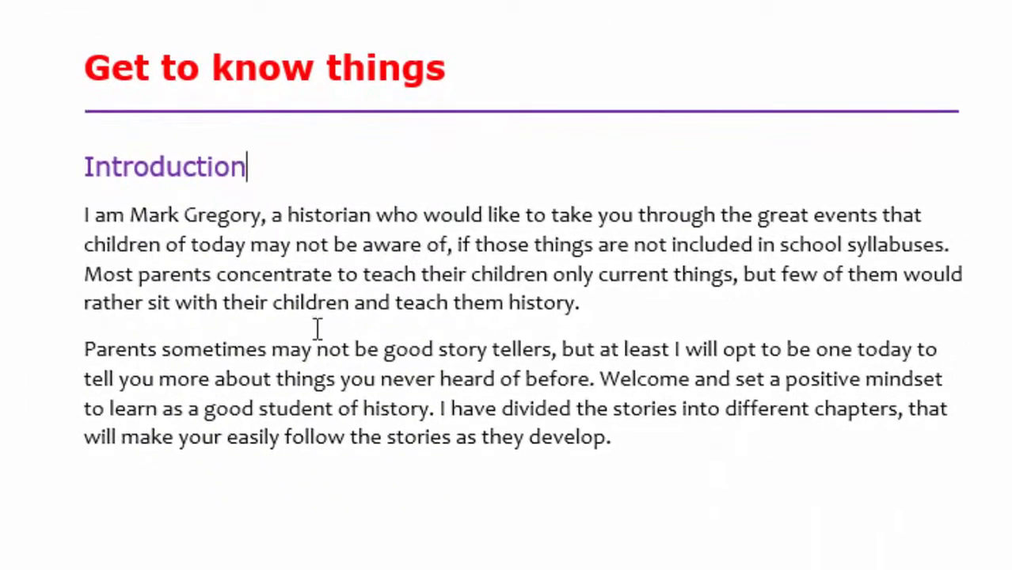
Lay out the Chapter 1 paragraph beginning "Records of European travel to North America" in two columns
scroll(317, 324, "down", 3)
scroll(314, 317, "up", 3)
scroll(316, 315, "down", 7)
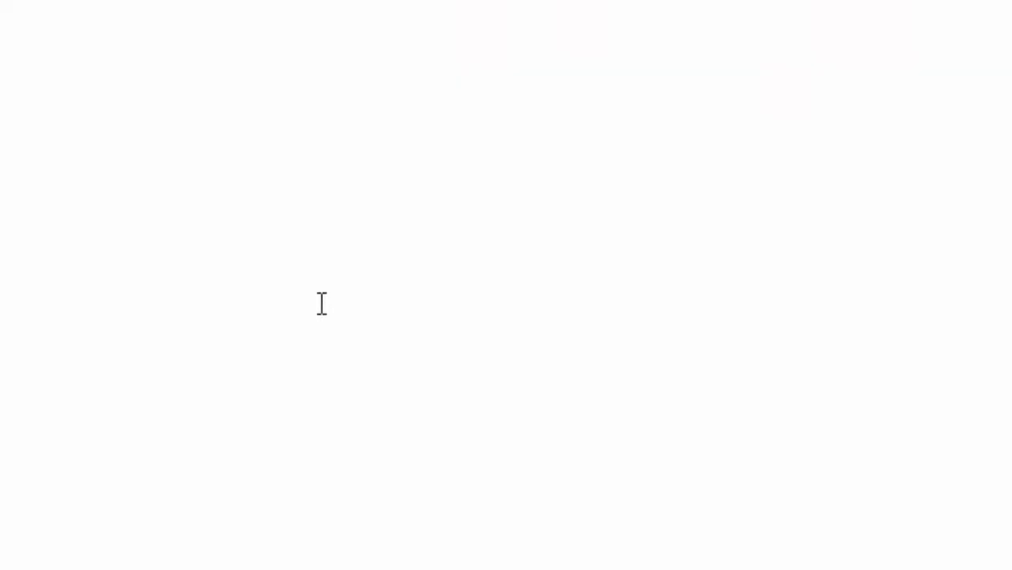
scroll(321, 303, "up", 5)
scroll(321, 295, "down", 5)
scroll(322, 356, "up", 2)
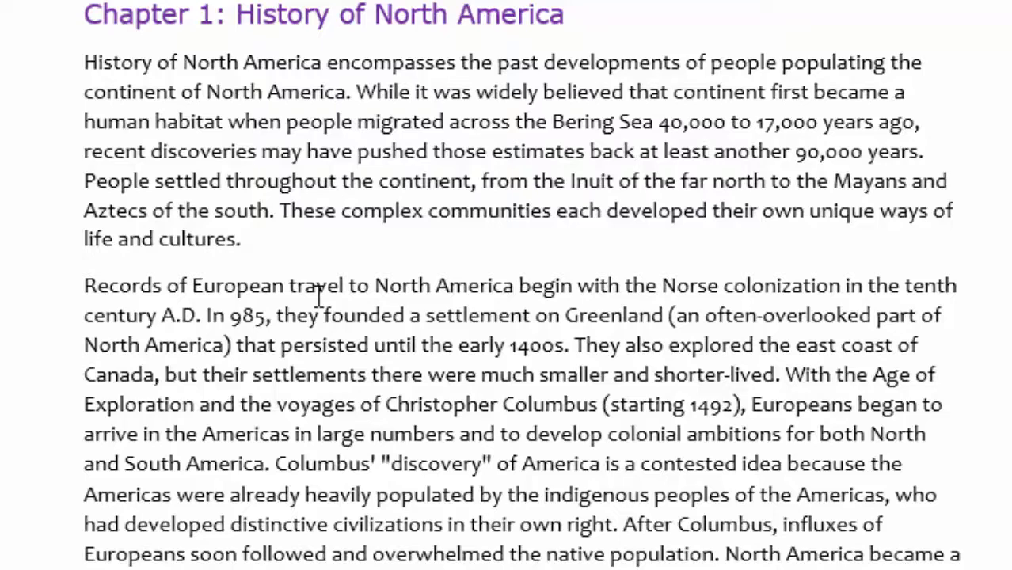
scroll(180, 237, "down", 2)
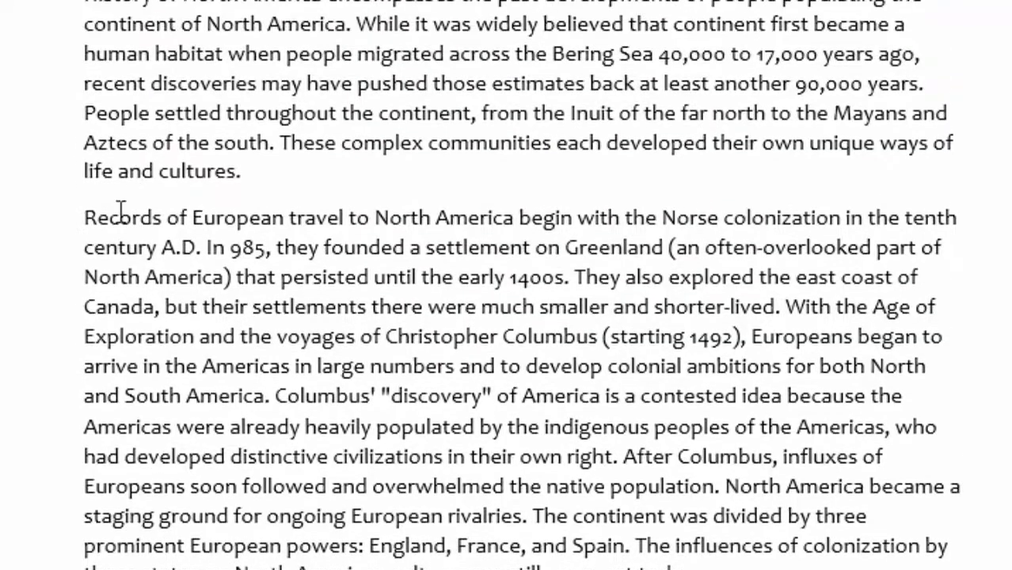
left_click_drag(84, 212, 554, 564)
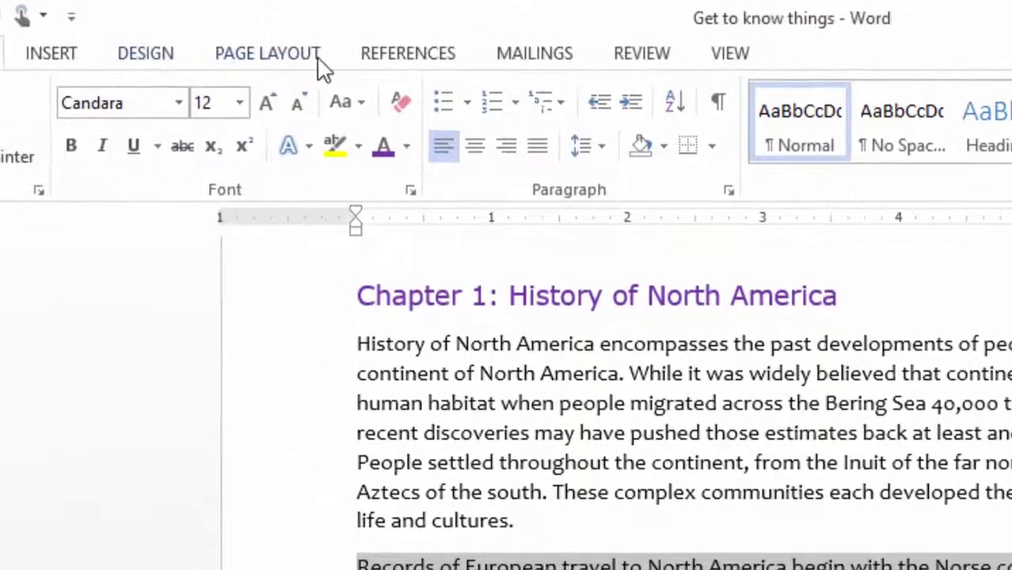
left_click(281, 62)
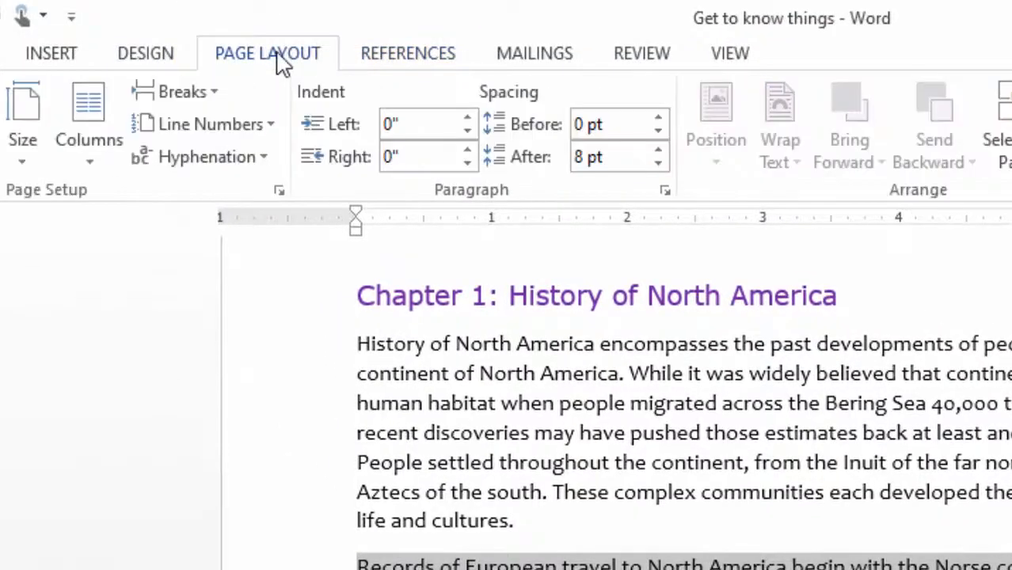
left_click(92, 156)
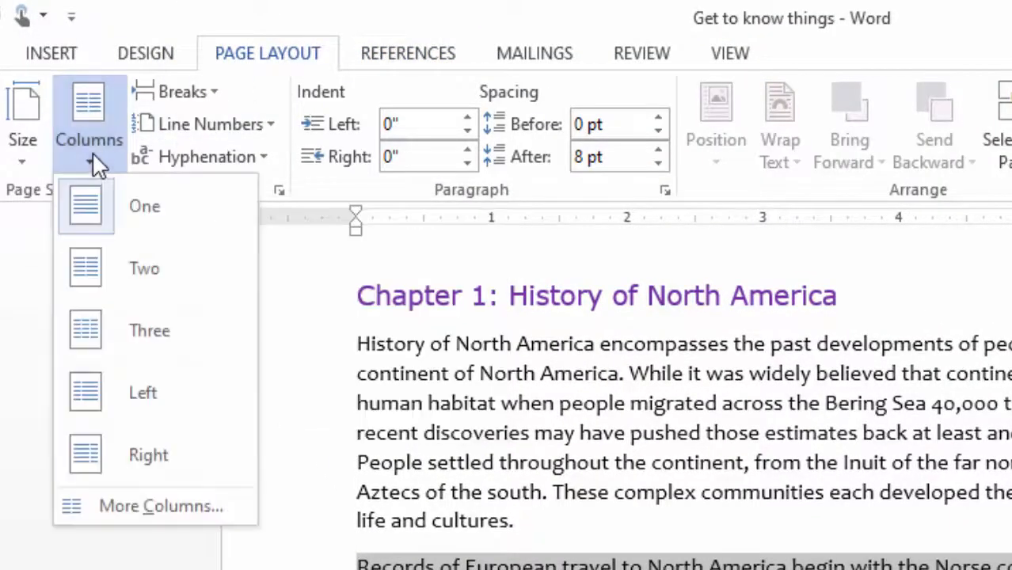
left_click(103, 265)
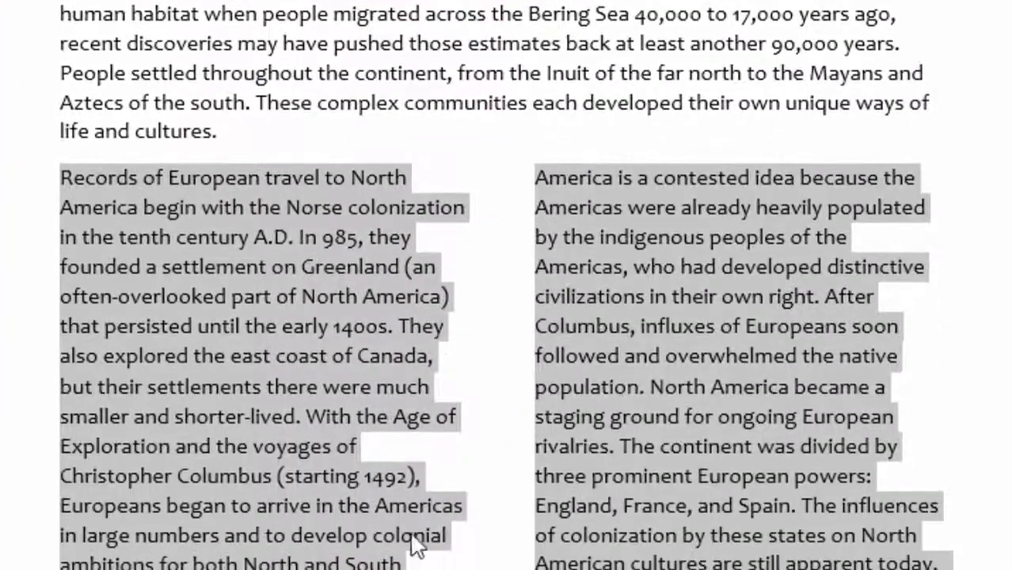
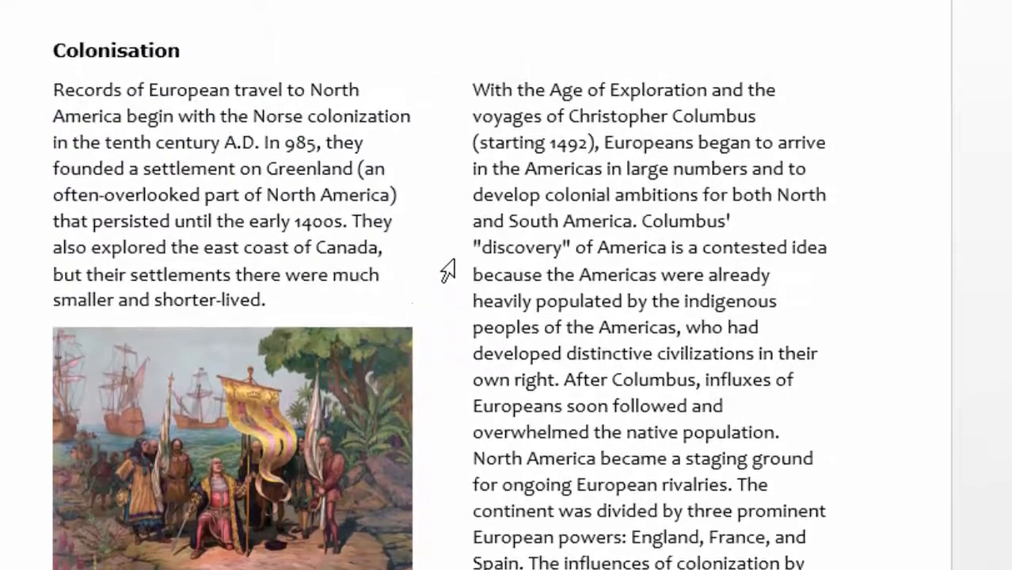
Draw a text box directly beneath the Columbus picture in the Colonisation section, about as wide as the picture
scroll(444, 267, "up", 3)
scroll(441, 264, "down", 3)
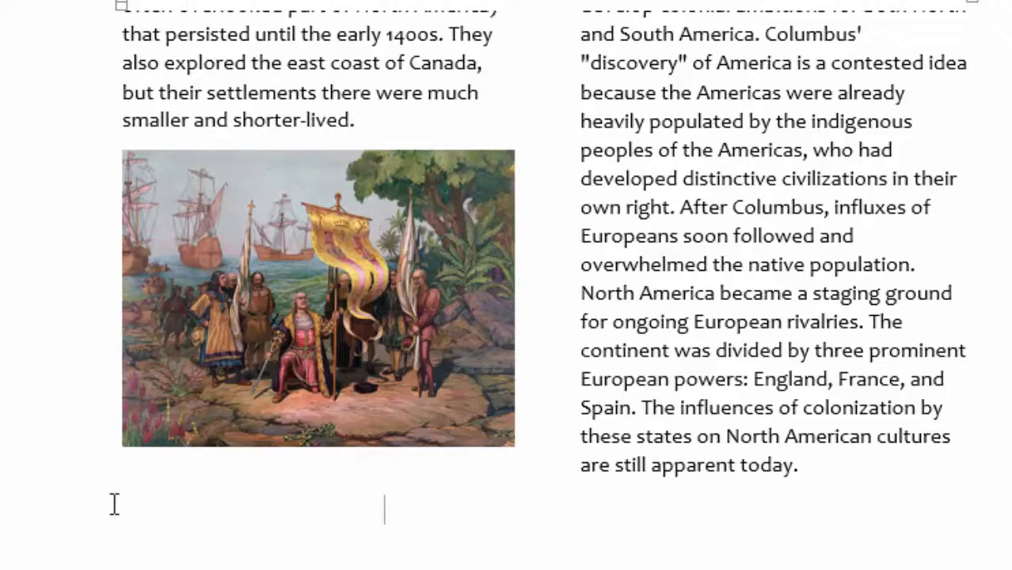
scroll(705, 291, "up", 3)
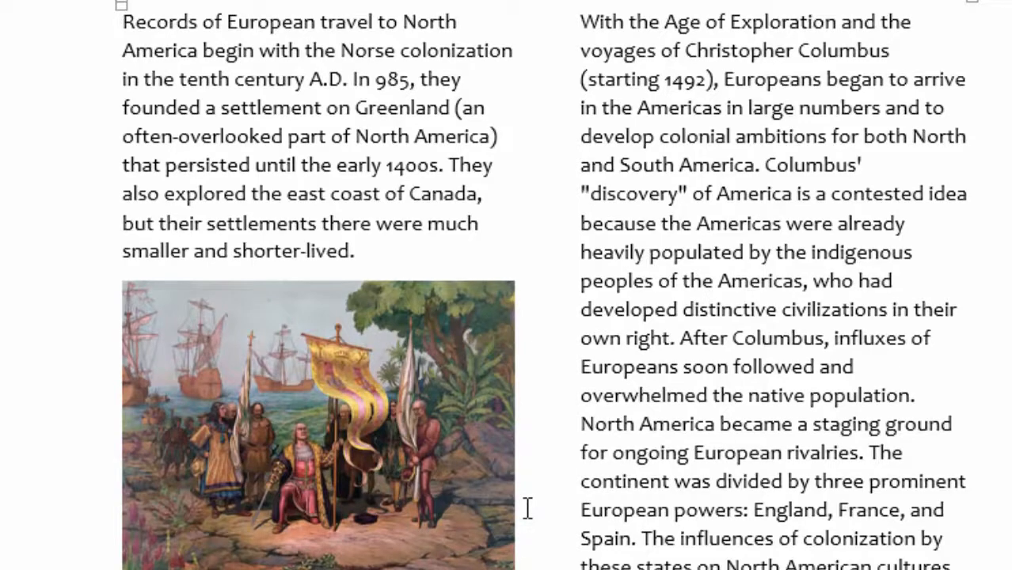
scroll(527, 507, "down", 3)
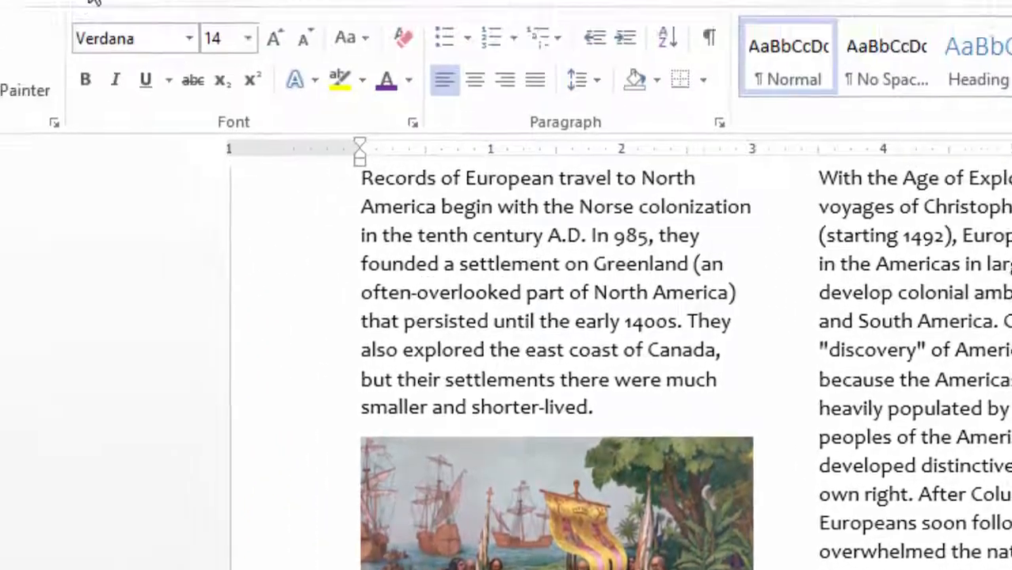
left_click(116, 54)
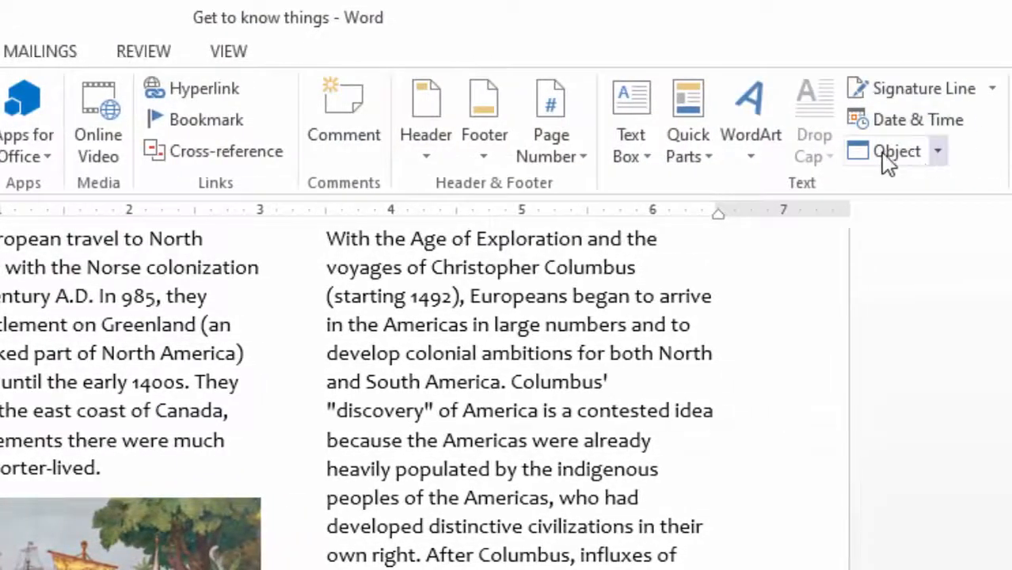
left_click(627, 154)
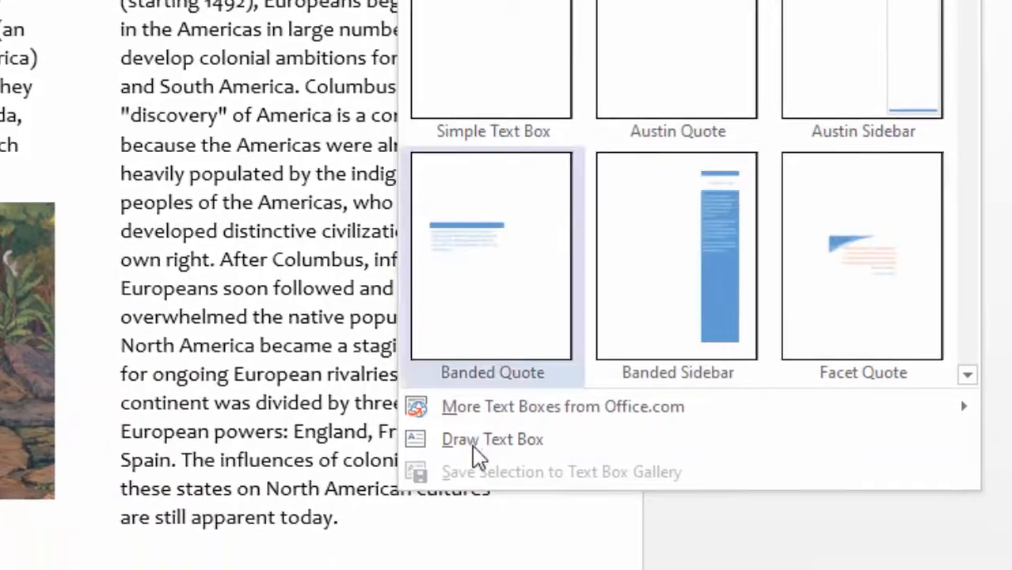
left_click(490, 443)
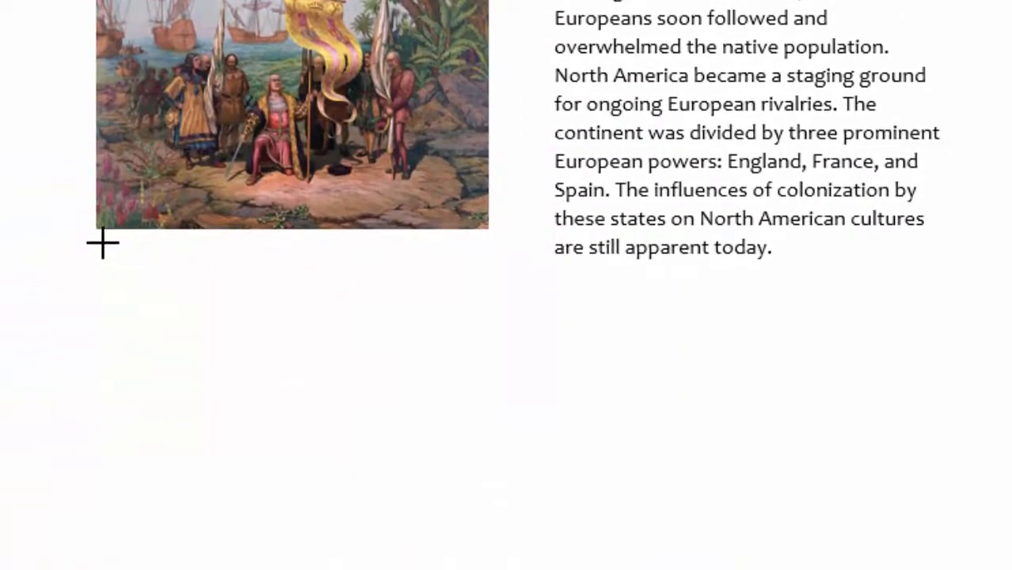
mouse_move(88, 243)
left_mouse_down()
mouse_move(292, 285)
mouse_move(485, 295)
left_mouse_up()
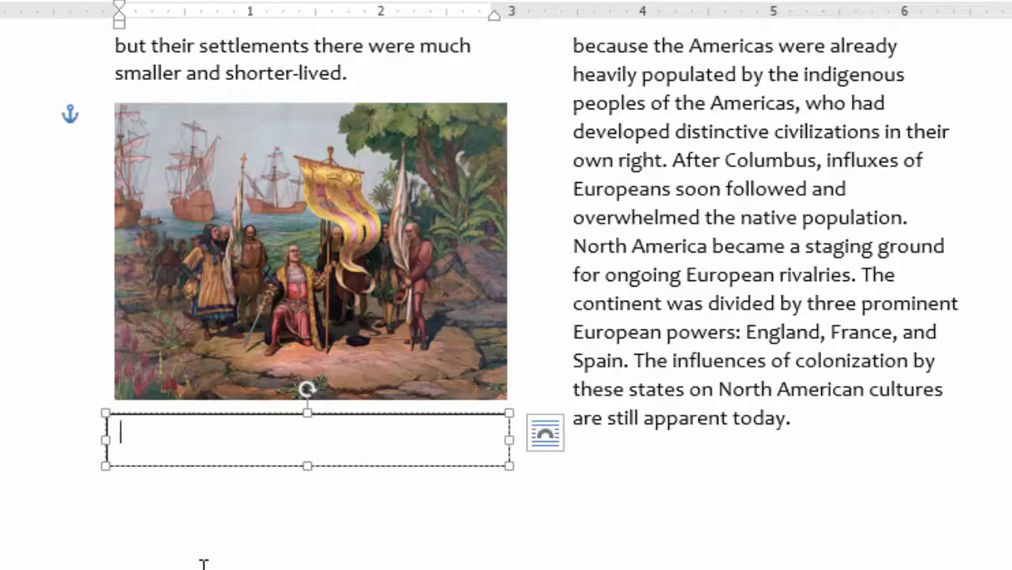
Enter the caption "Arrival Christopher Columbus" in the text box beneath the picture
type("rr")
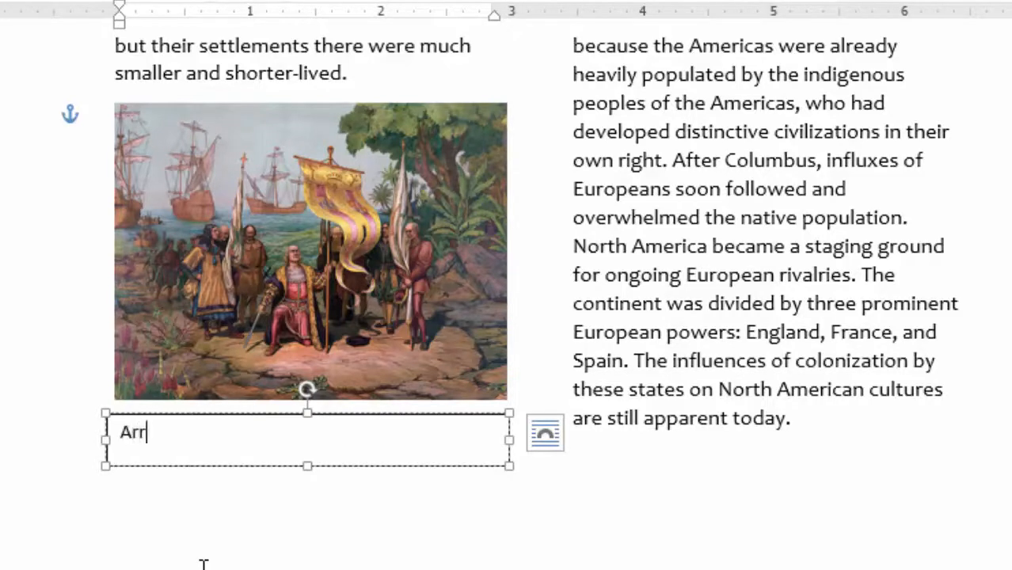
type("ival ")
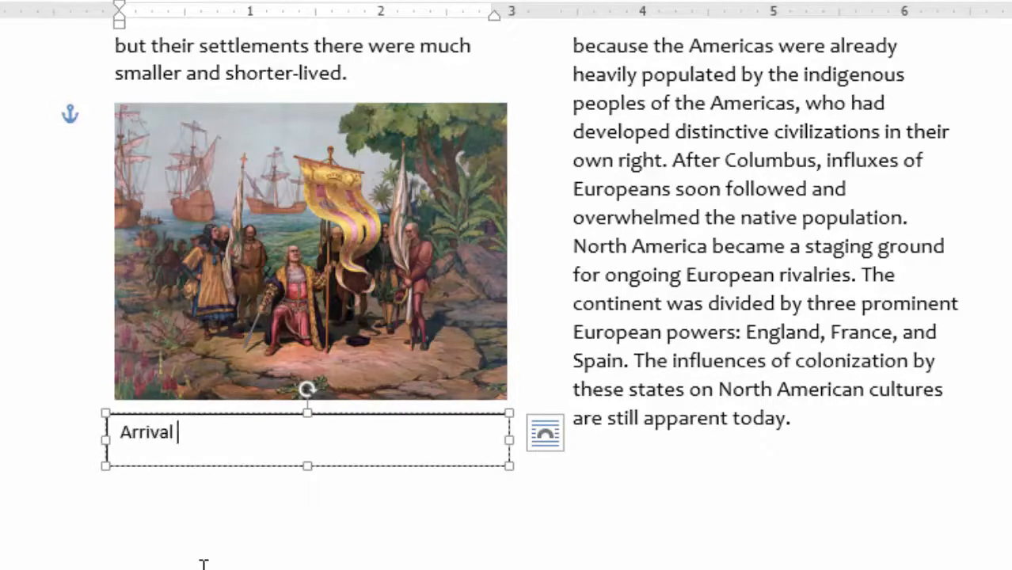
type("Christopher Column")
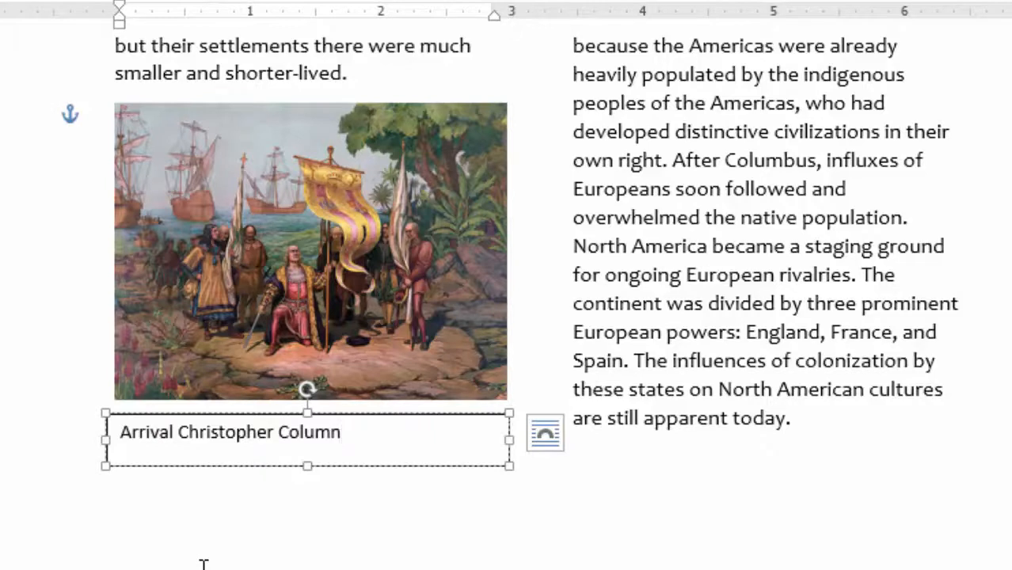
key("BackSpace")
type("mbus")
left_click(341, 513)
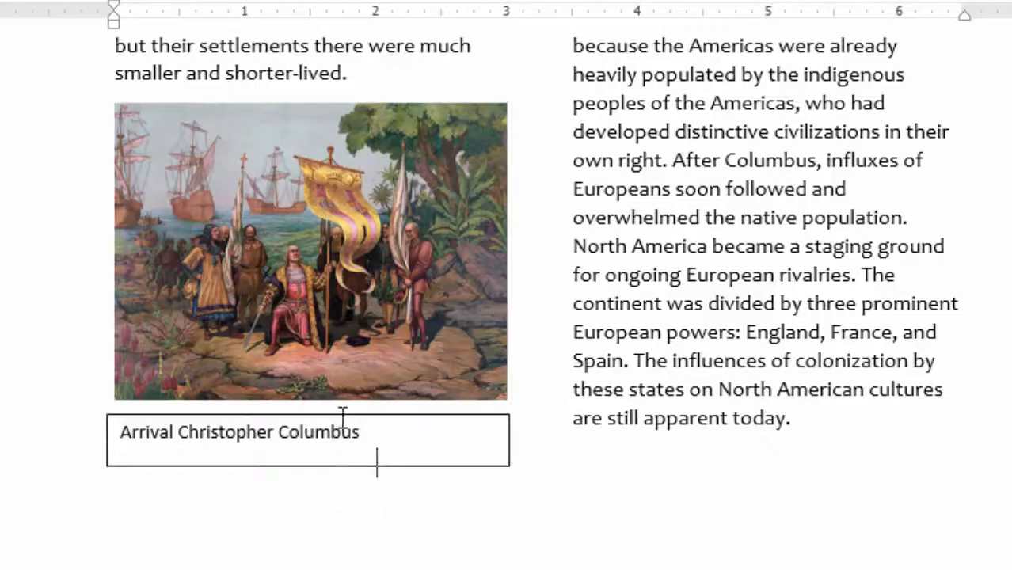
Format the caption text beneath the picture as Arial, size 10, bold
left_click(384, 423)
left_click_drag(384, 423, 74, 424)
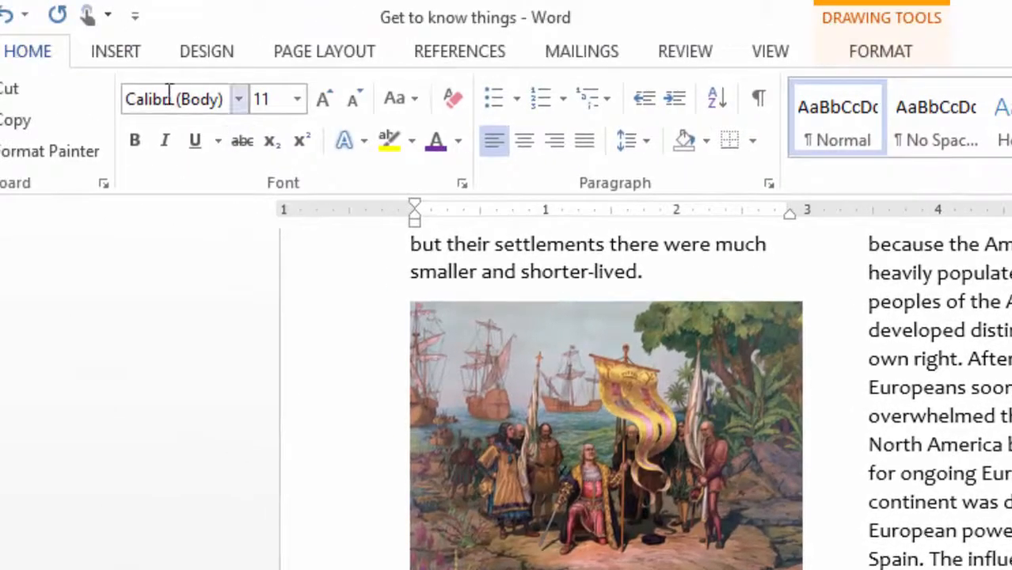
left_click(169, 94)
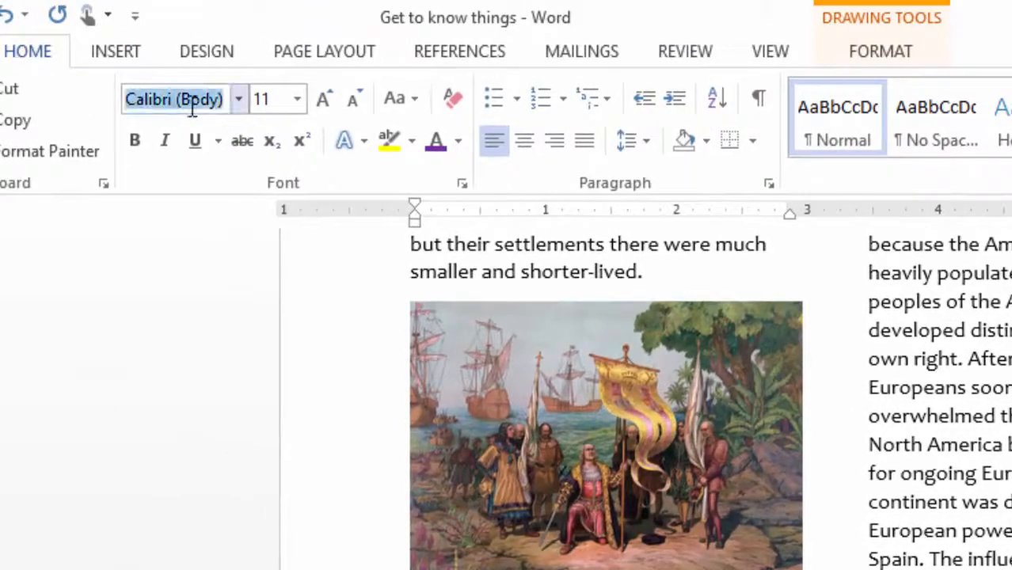
type("Arial")
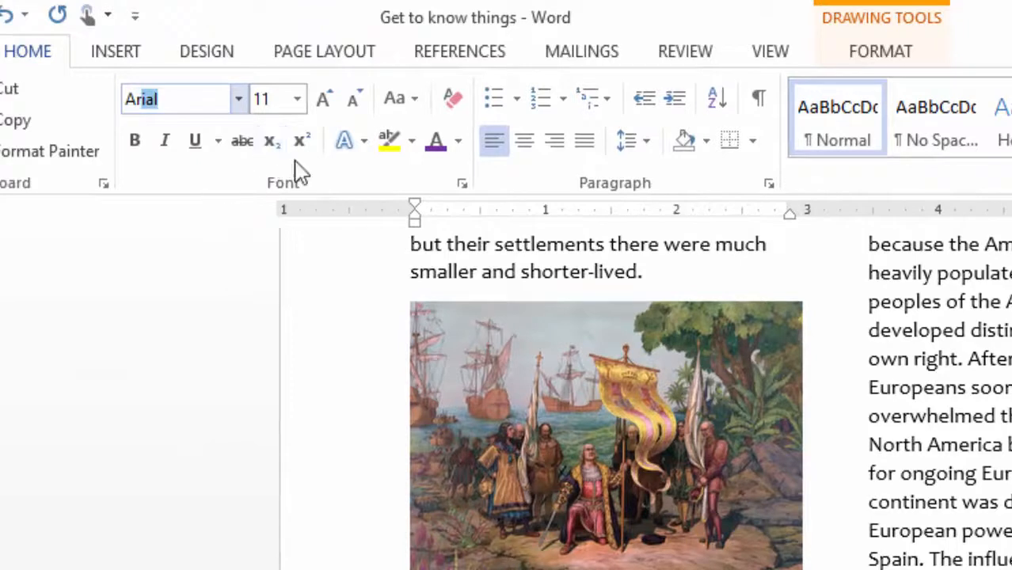
key("Return")
left_click(297, 99)
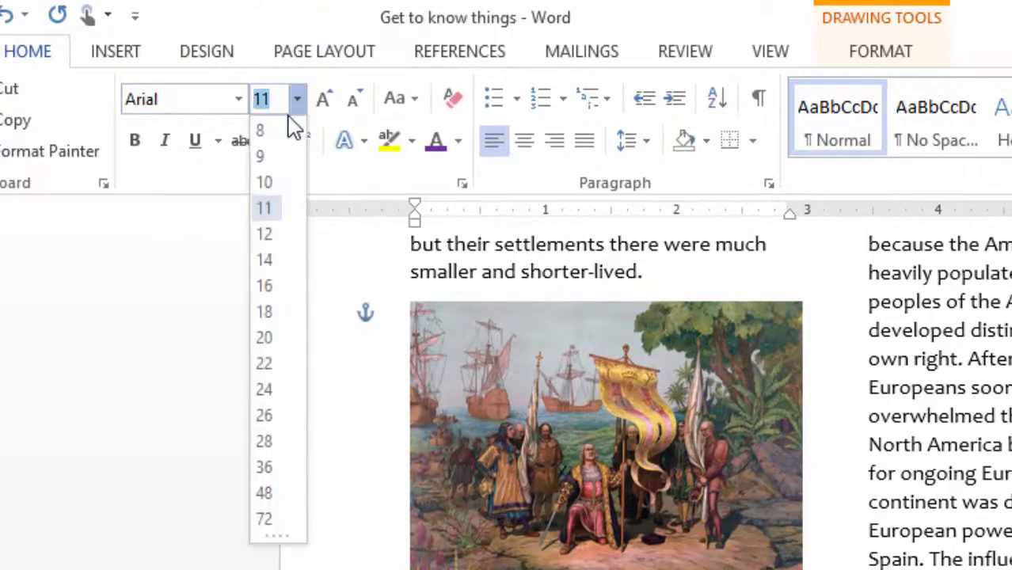
left_click(265, 183)
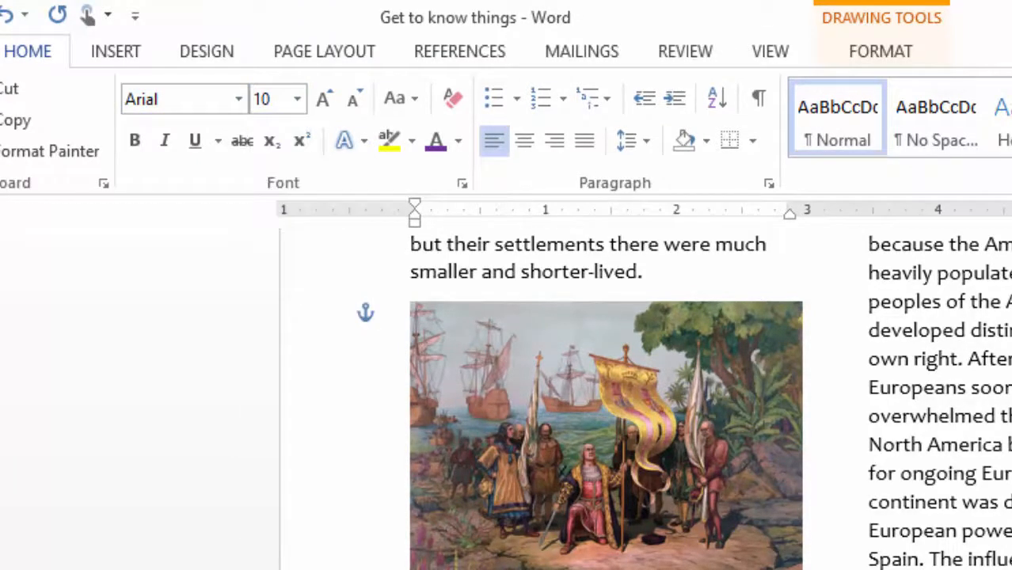
left_click(135, 140)
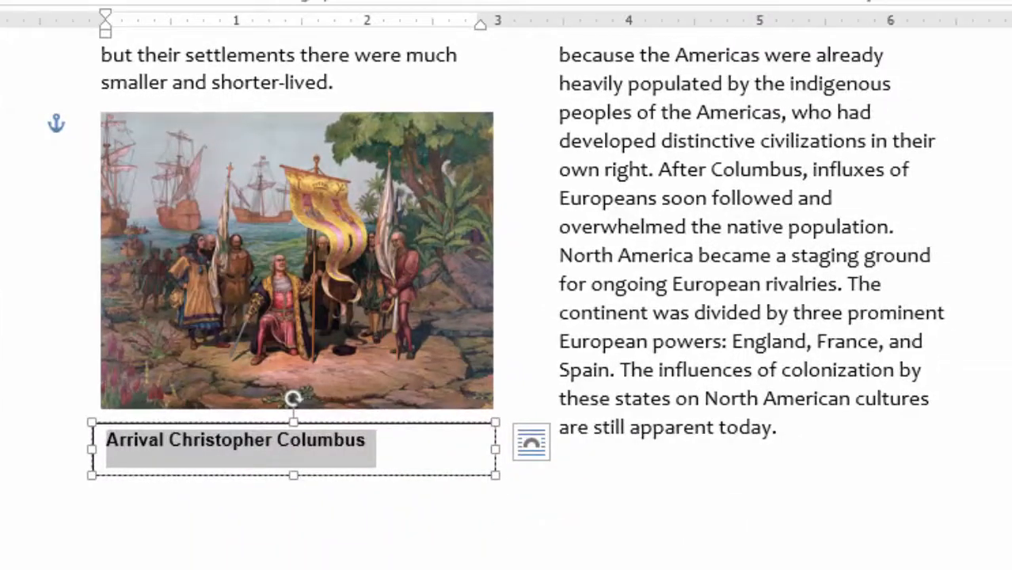
left_click(363, 470)
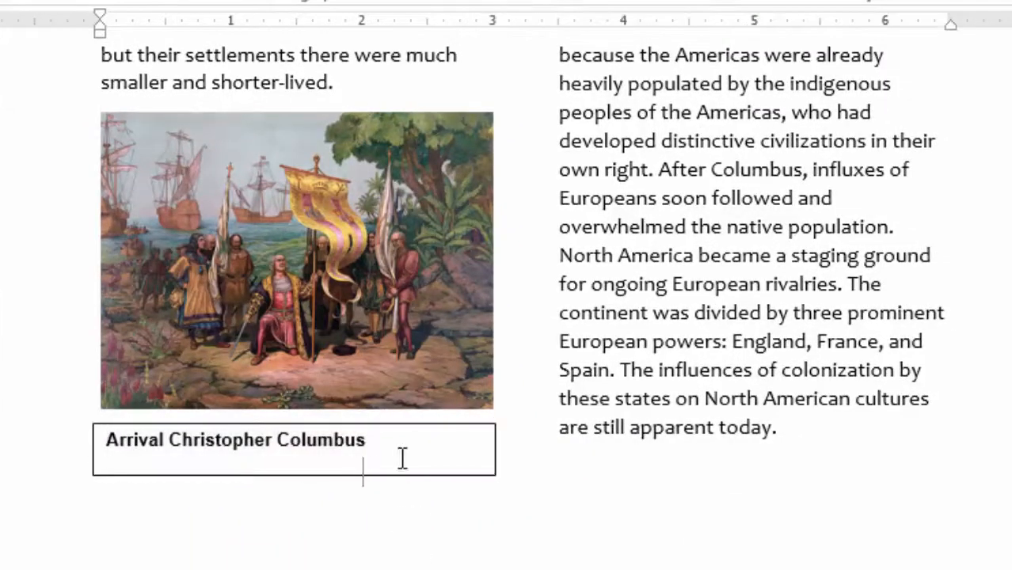
Narrow the caption text box slightly from its right edge to bring it closer to the picture's width
left_click(450, 443)
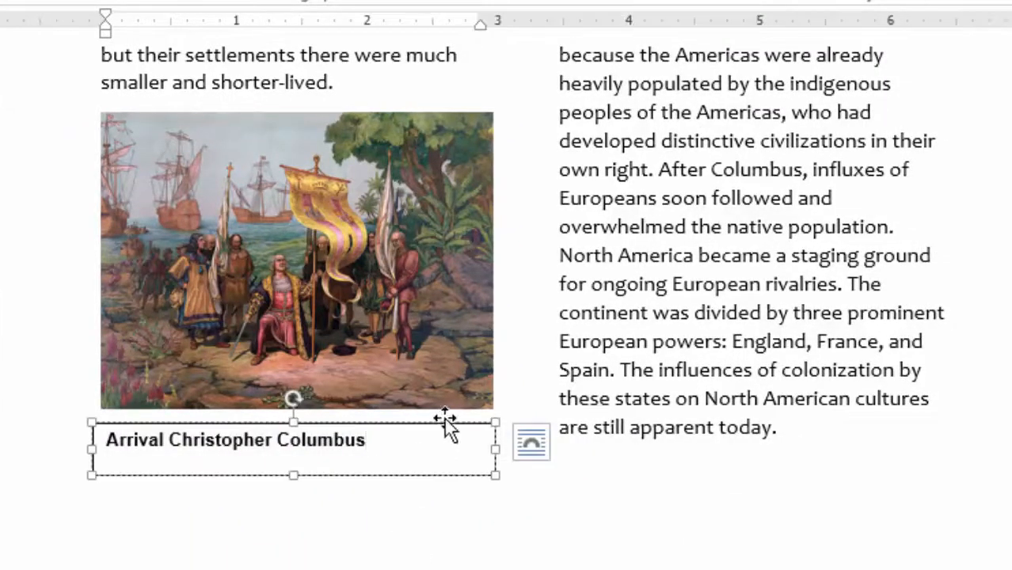
left_click(485, 449)
left_click_drag(485, 450, 449, 453)
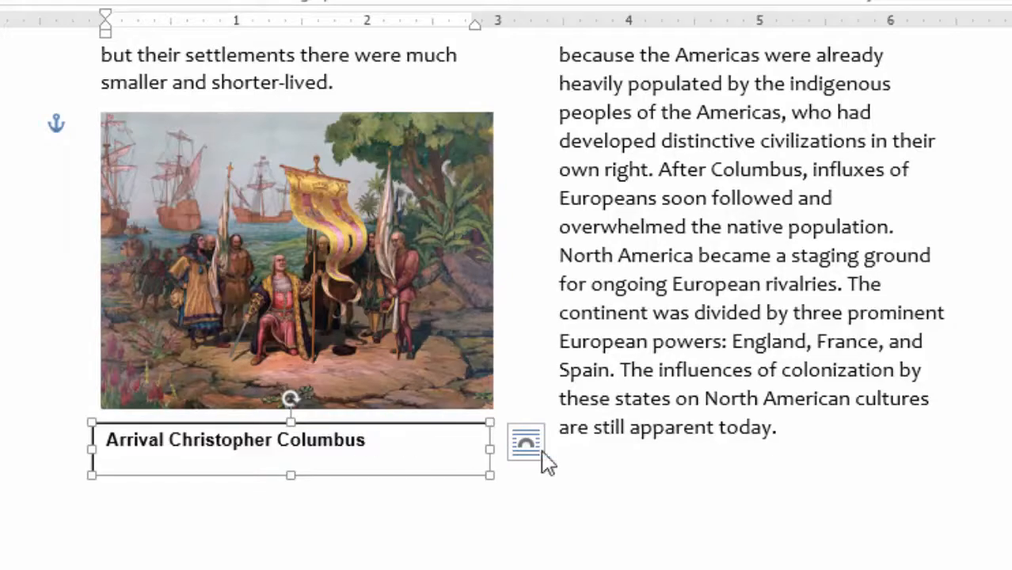
Remove the outline from the caption text box beneath the Columbus picture
scroll(703, 452, "up", 5)
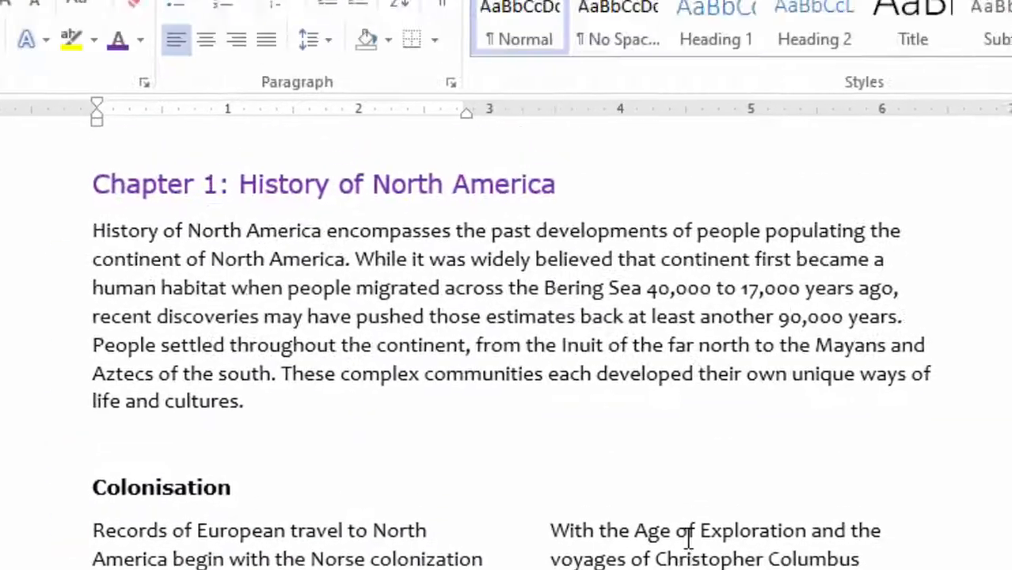
scroll(688, 541, "down", 6)
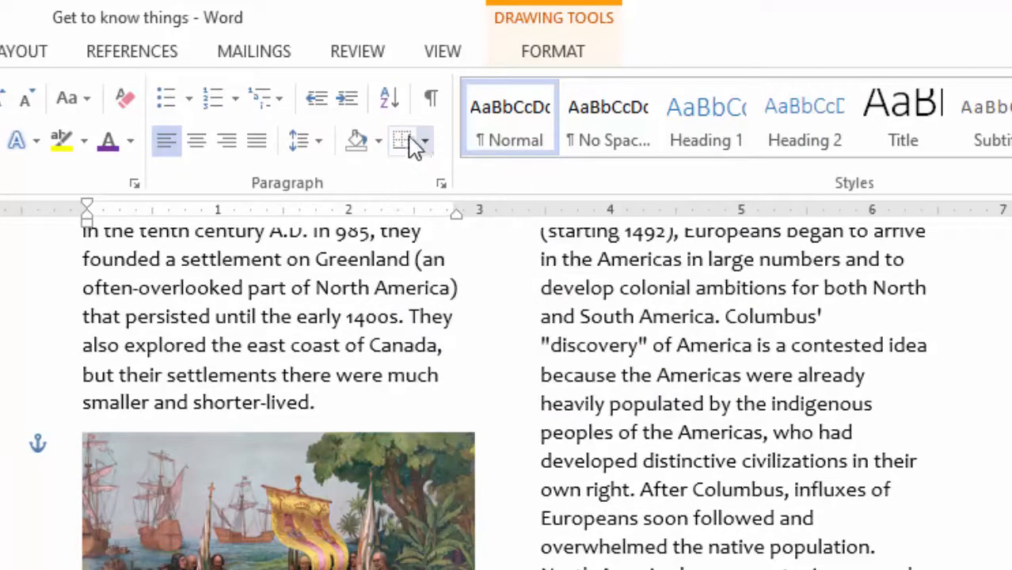
left_click(550, 54)
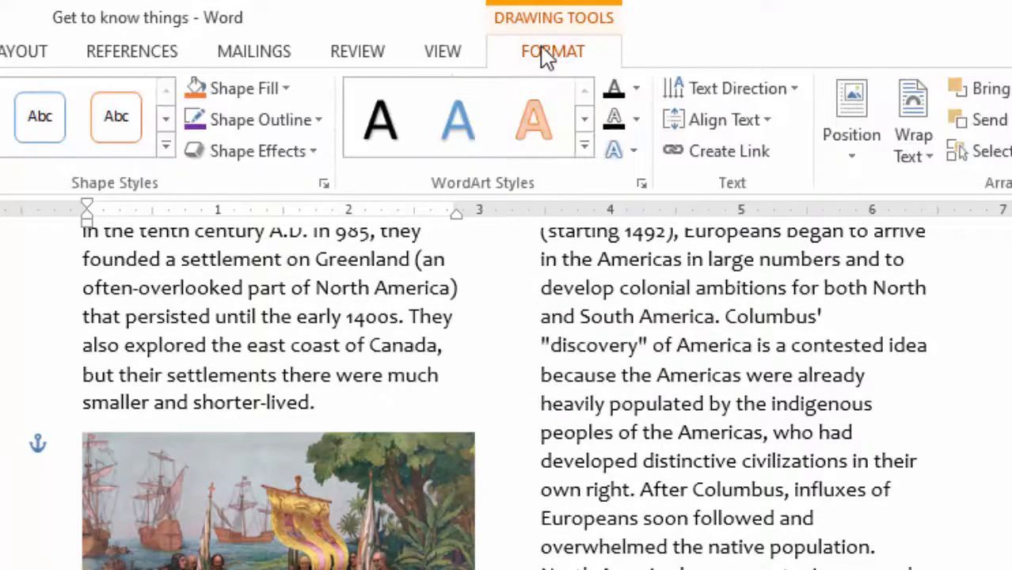
left_click(318, 122)
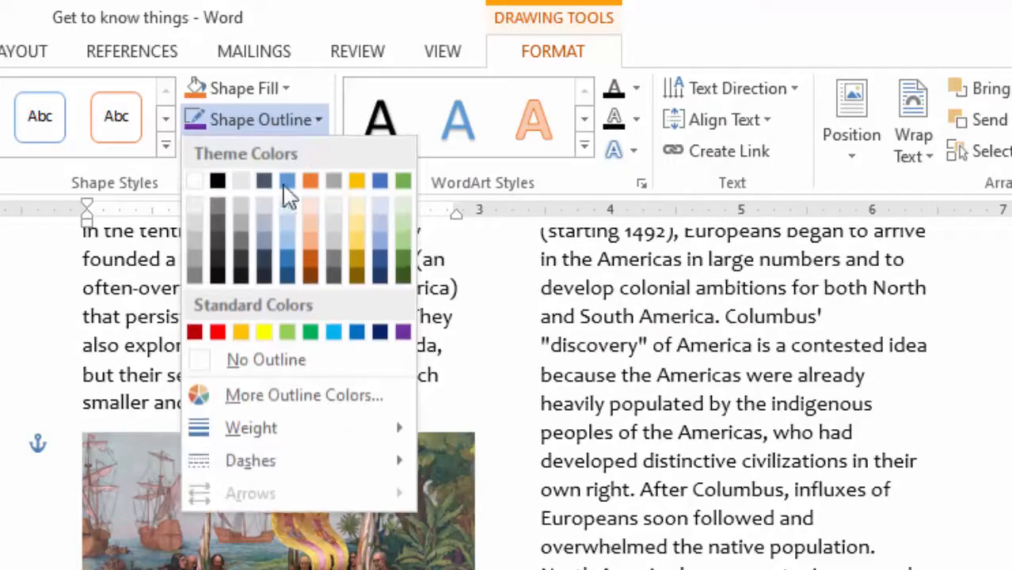
left_click(270, 363)
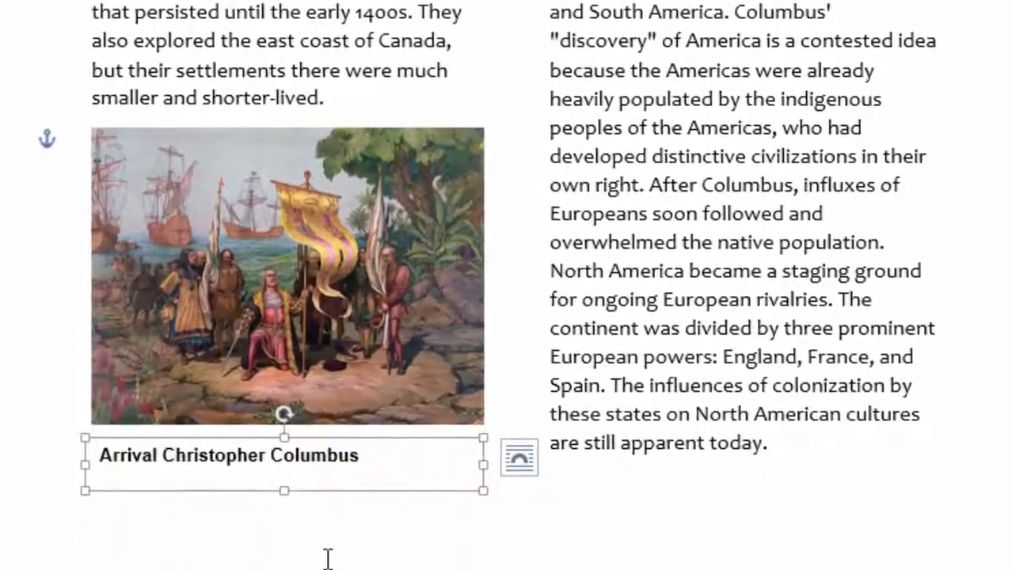
left_click(328, 558)
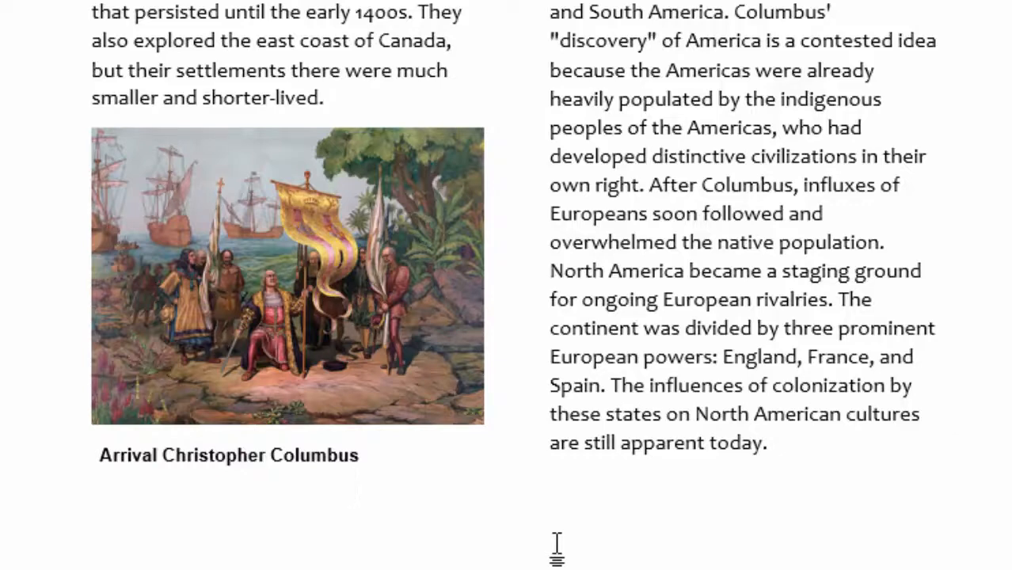
Arrange all the body text below the "Chapter 2: History of soccer" heading in two columns
scroll(557, 544, "down", 10)
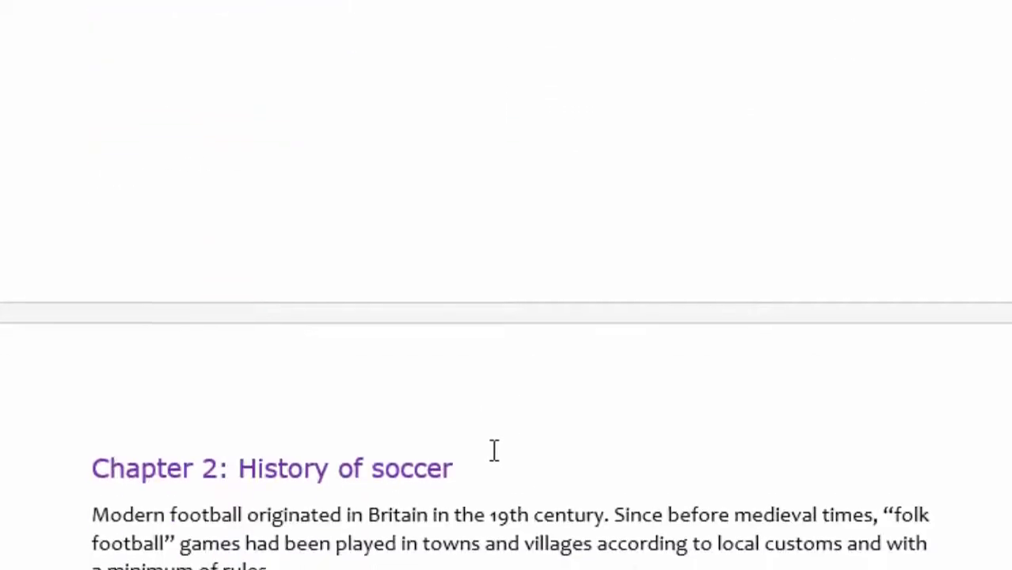
scroll(535, 454, "up", 5)
scroll(538, 452, "down", 10)
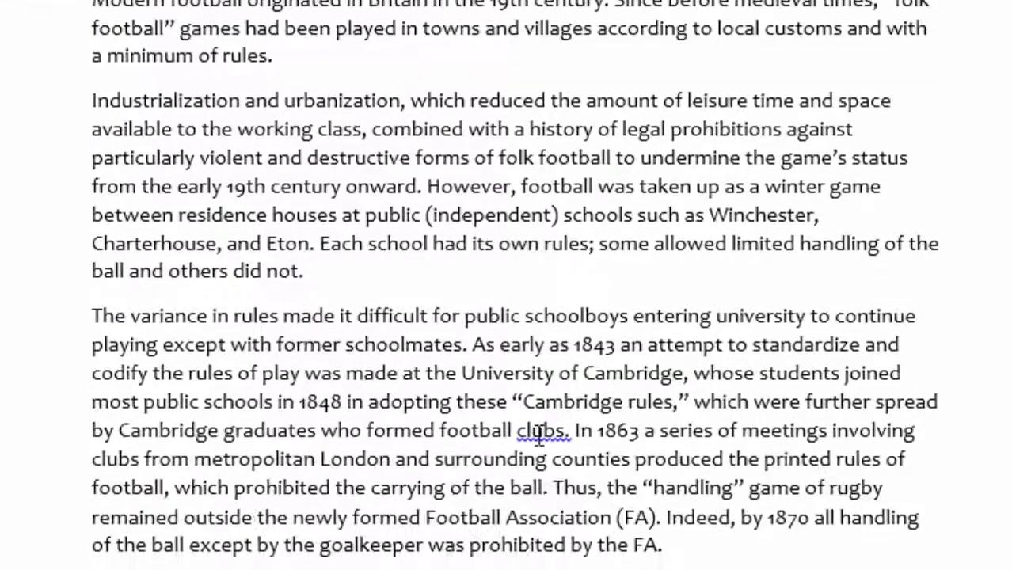
scroll(539, 434, "up", 3)
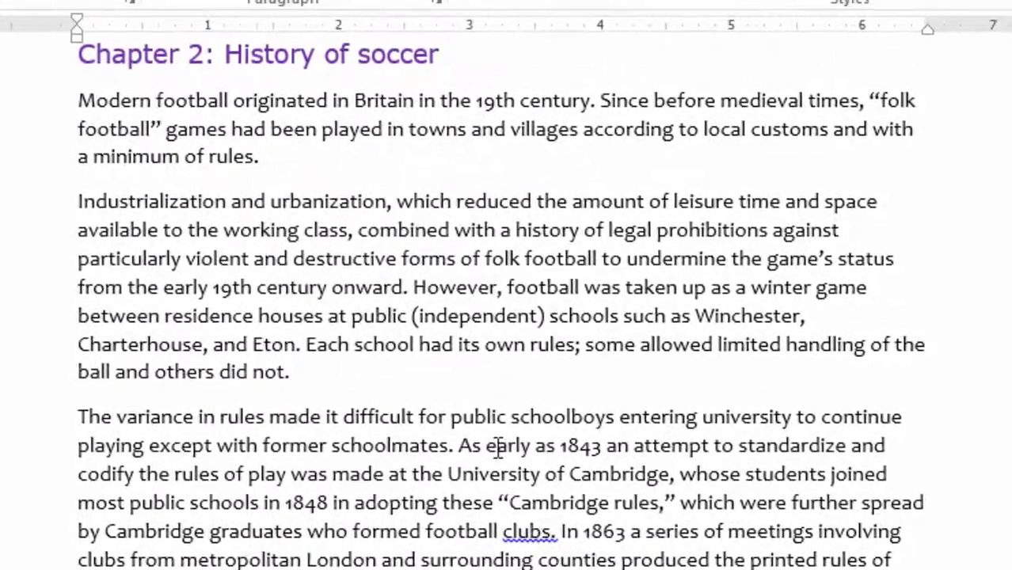
scroll(547, 513, "up", 2)
left_click(73, 166)
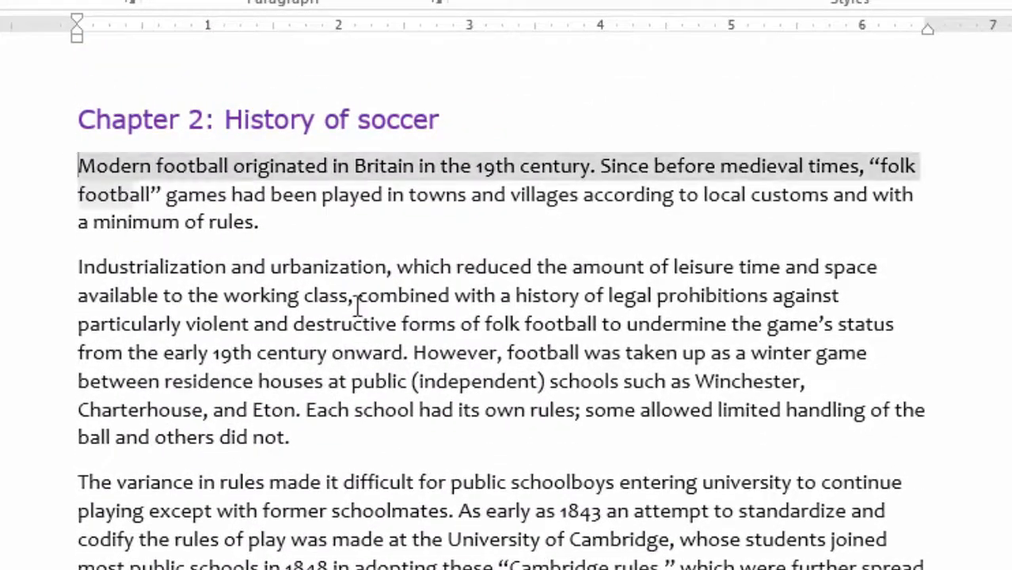
key("ctrl+shift+End")
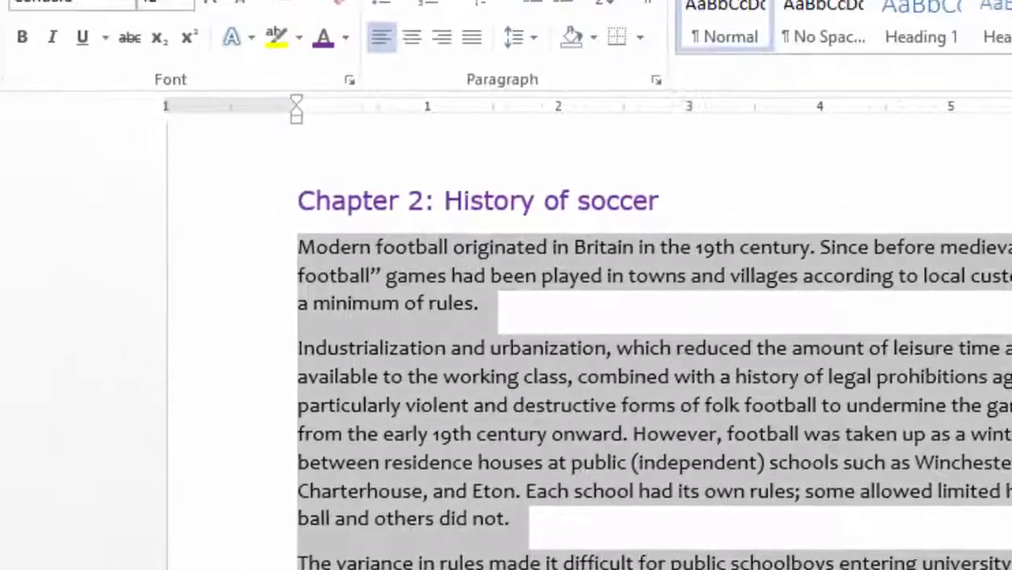
left_click(296, 50)
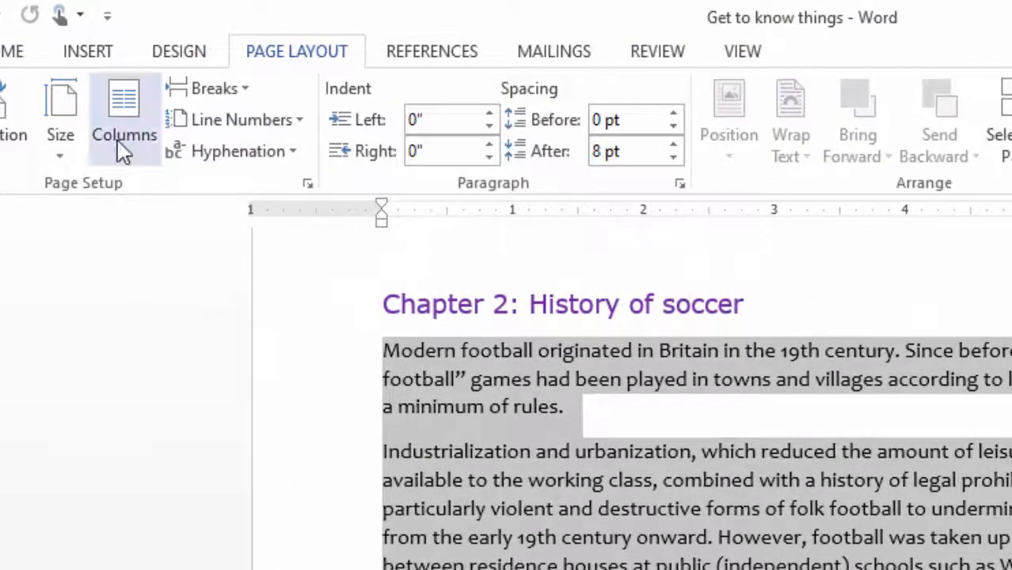
left_click(120, 142)
left_click(159, 255)
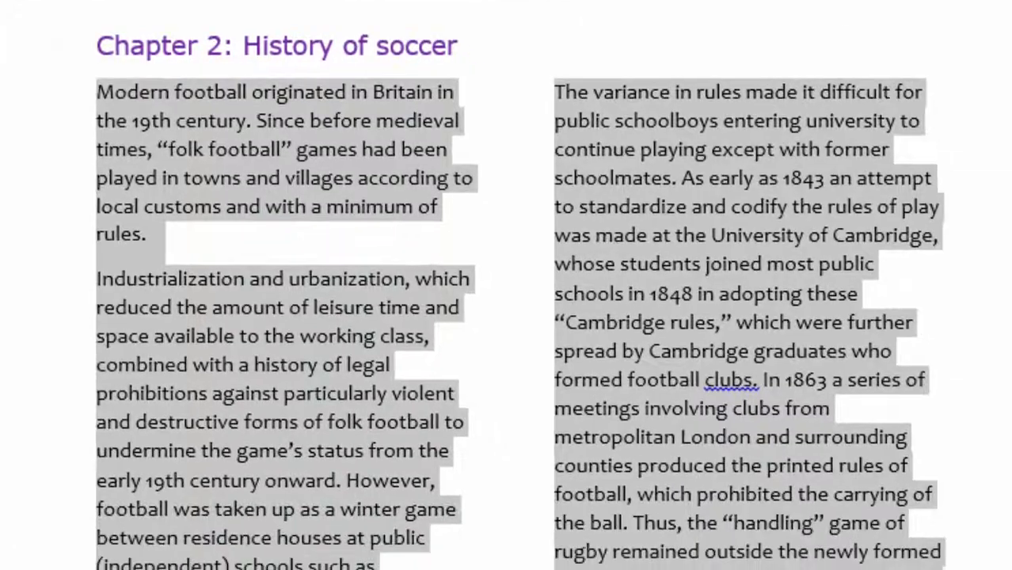
left_click(955, 306)
Add an empty line after the first paragraph of Chapter 2, the one ending "with a minimum of rules."
scroll(710, 327, "down", 2)
scroll(711, 327, "up", 2)
scroll(710, 327, "down", 2)
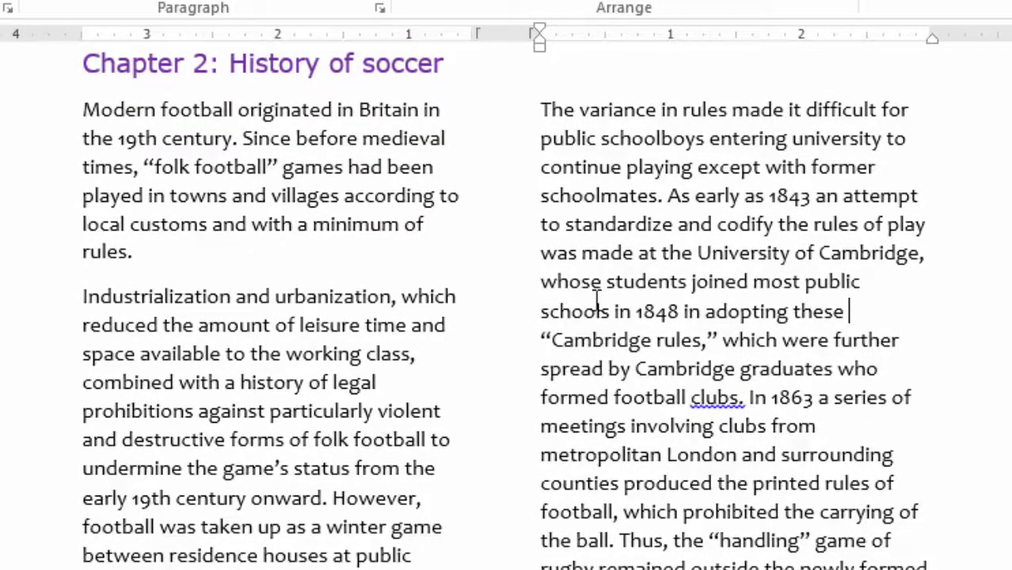
left_click(80, 109)
left_click(131, 252, "shift")
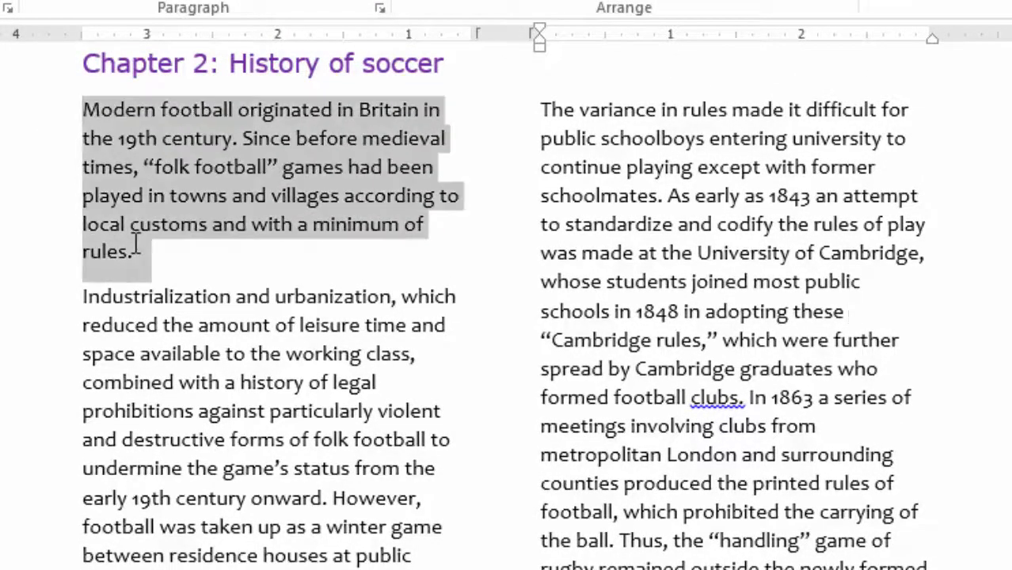
left_click(151, 253)
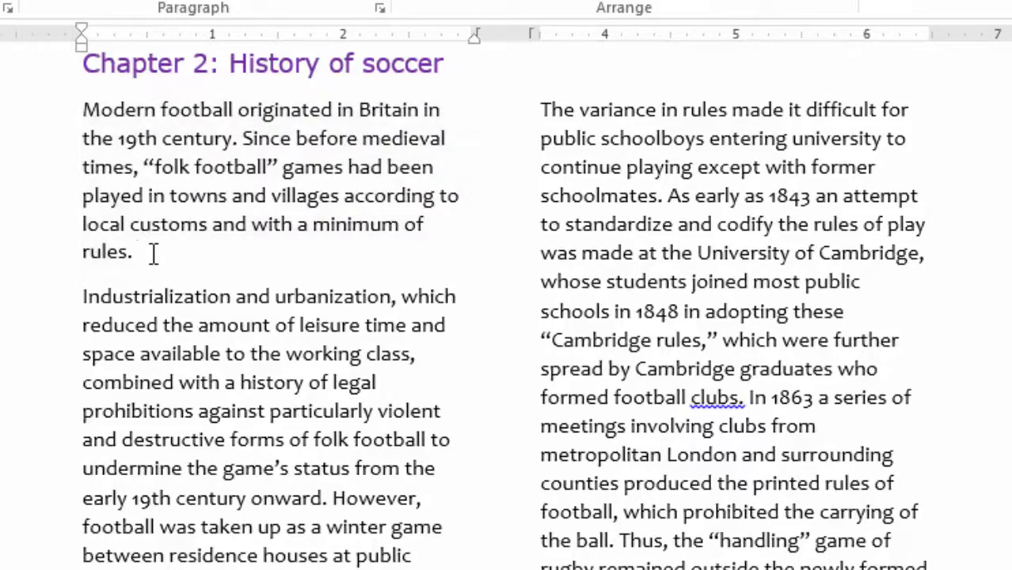
key("Return")
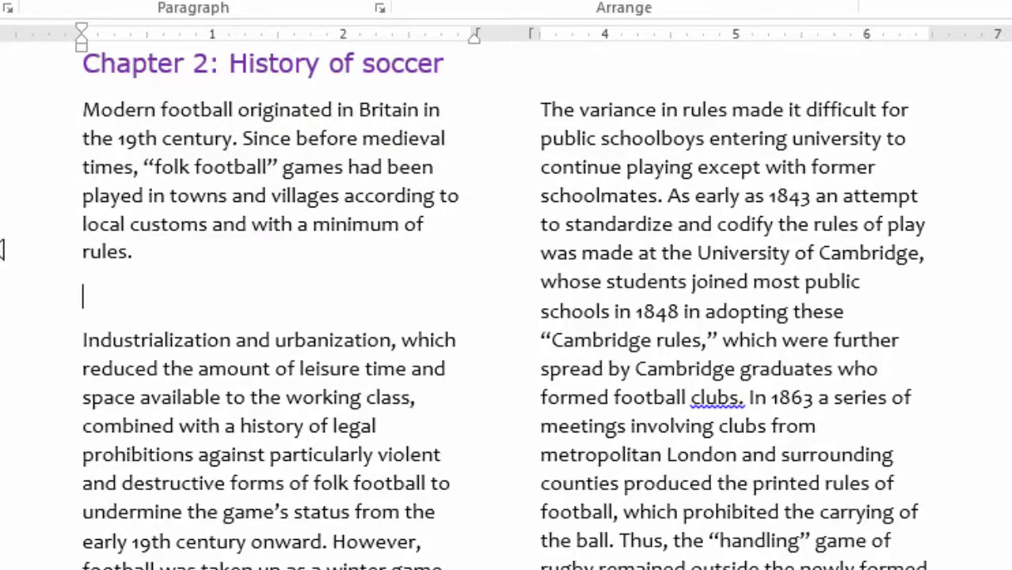
Insert the SOCCER picture on the empty line after Chapter 2's first paragraph
scroll(174, 289, "up", 3)
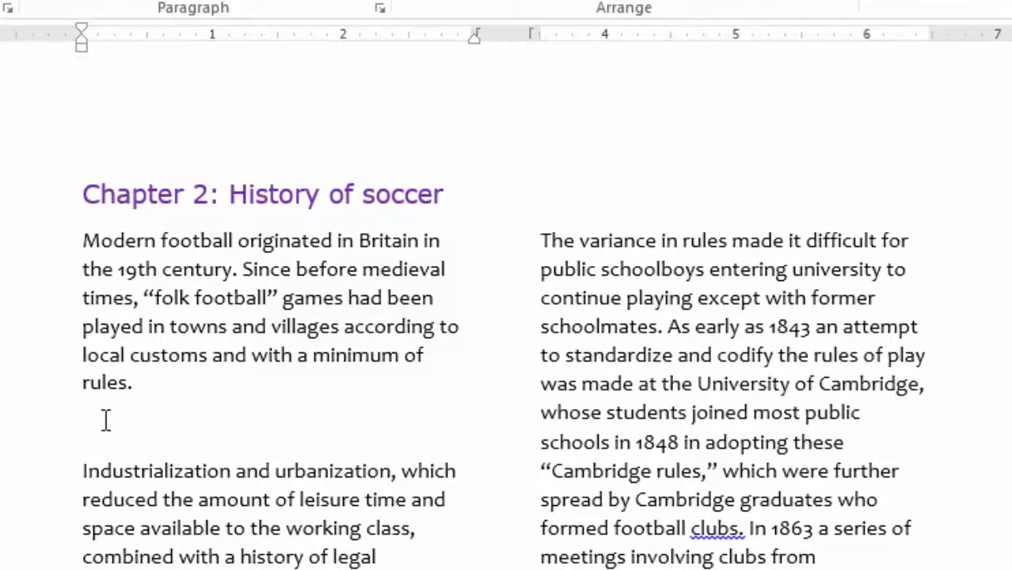
left_click(165, 51)
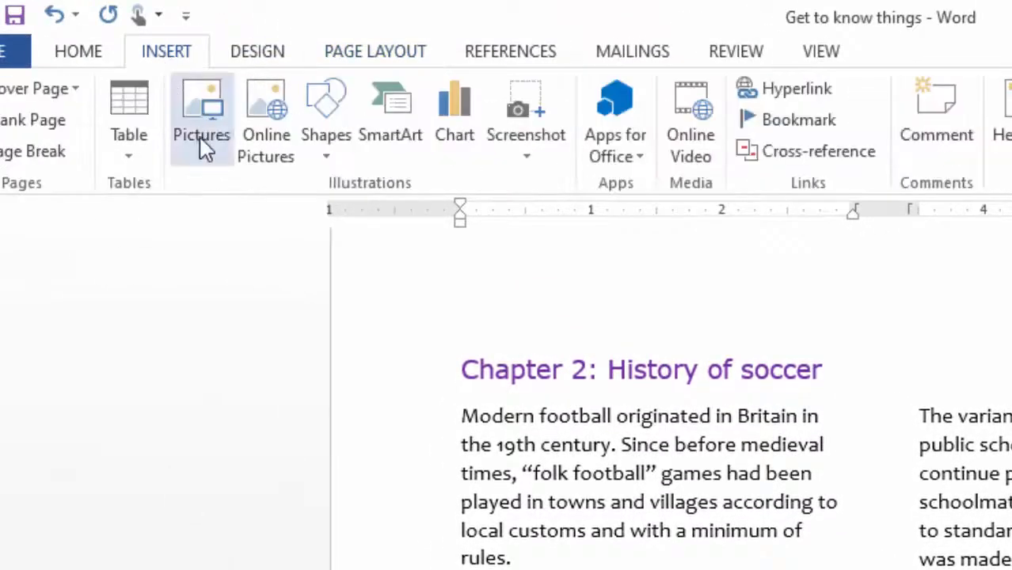
left_click(208, 149)
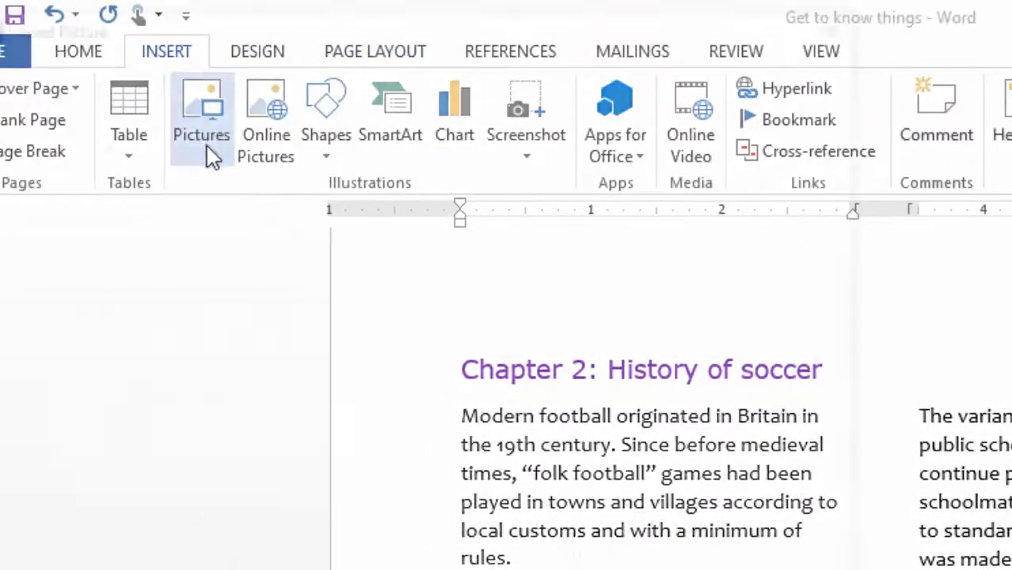
left_click(437, 239)
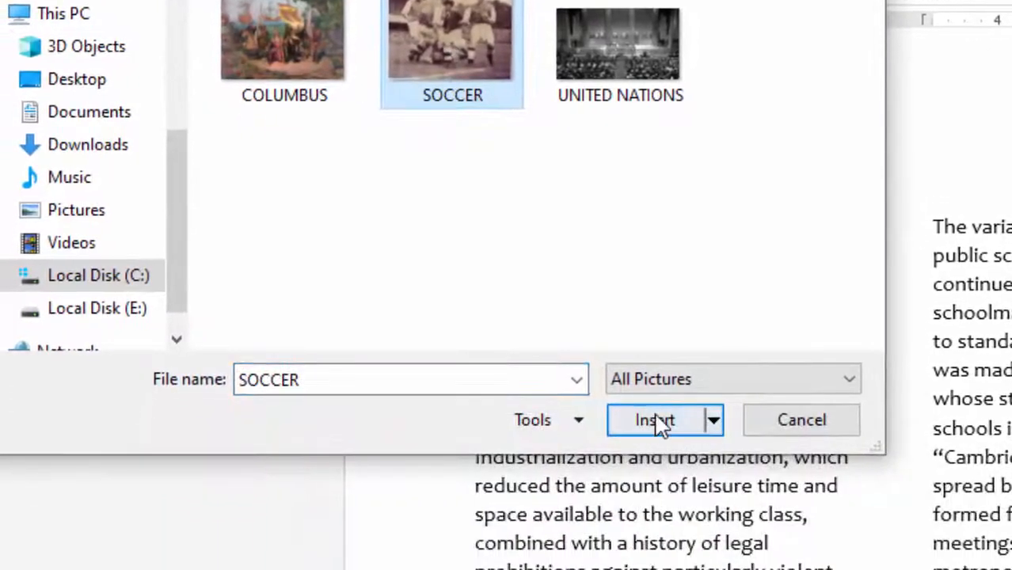
left_click(646, 552)
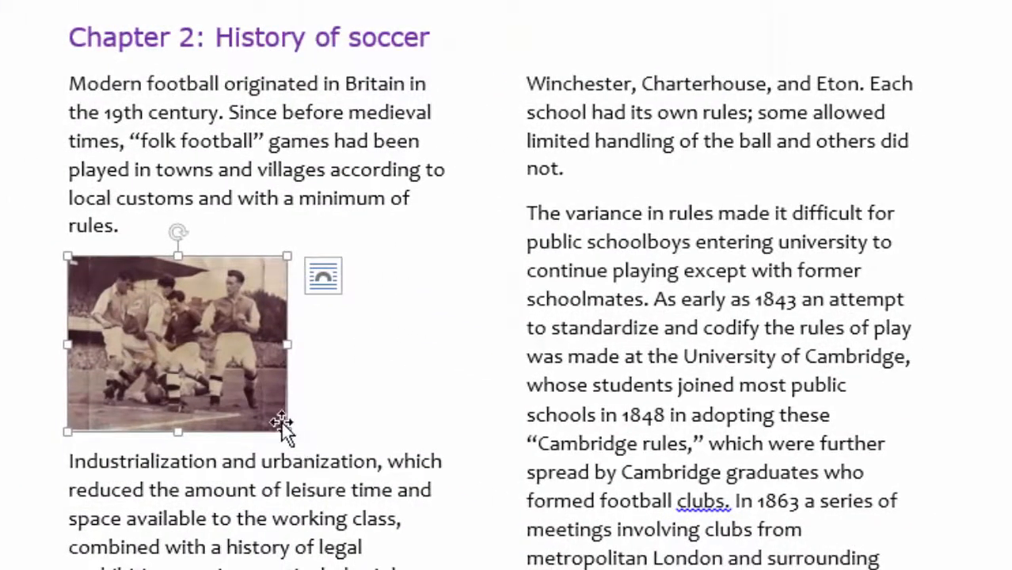
Enlarge the soccer picture proportionally to nearly the column's width and add an empty line beneath it
left_click_drag(288, 432, 426, 522)
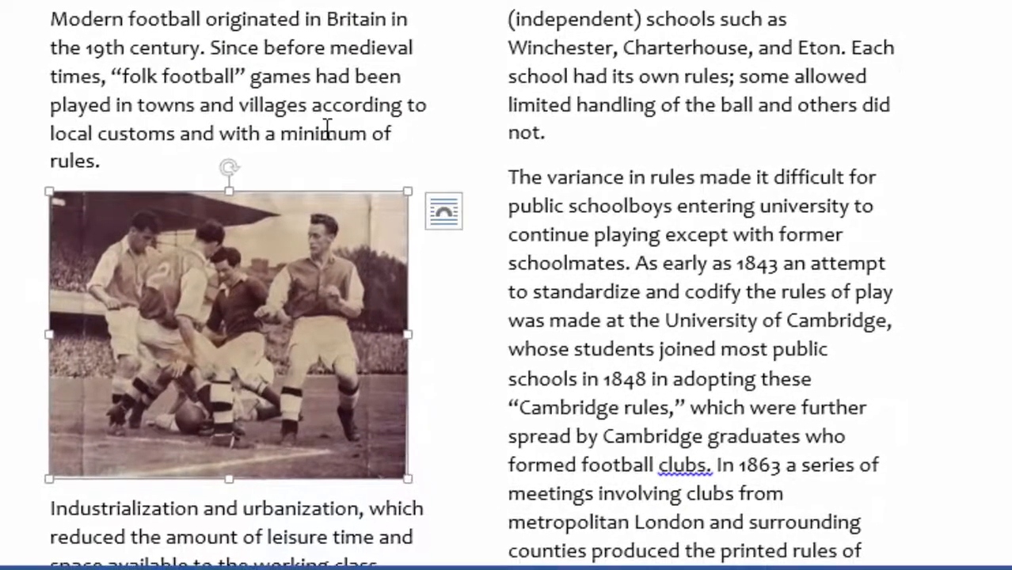
scroll(327, 129, "down", 5)
left_click(306, 390)
scroll(326, 404, "up", 2)
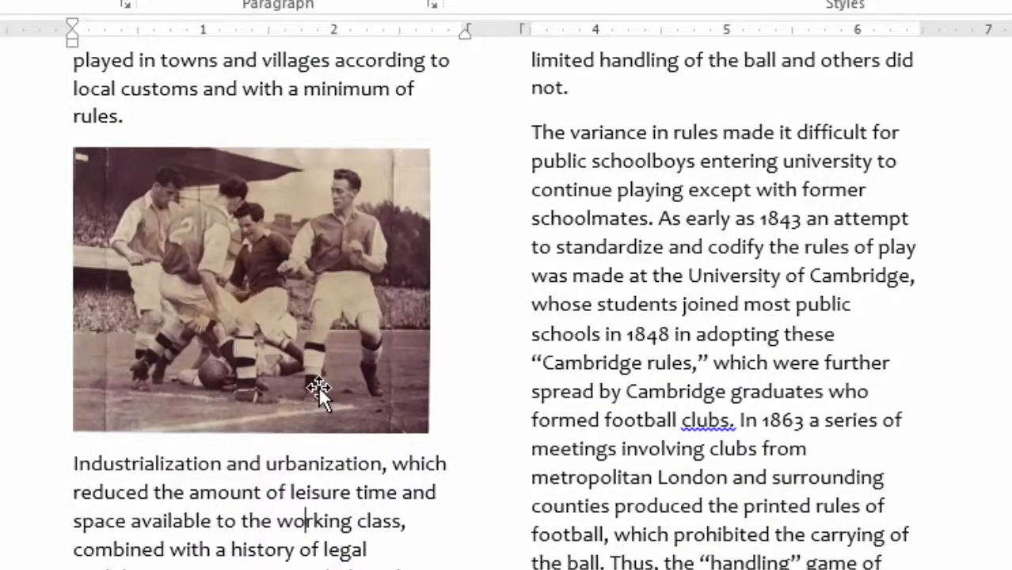
left_click(457, 421)
key("Return")
Copy the Columbus caption text box to the empty line beneath the soccer picture and narrow it to roughly the picture's width
scroll(125, 461, "up", 10)
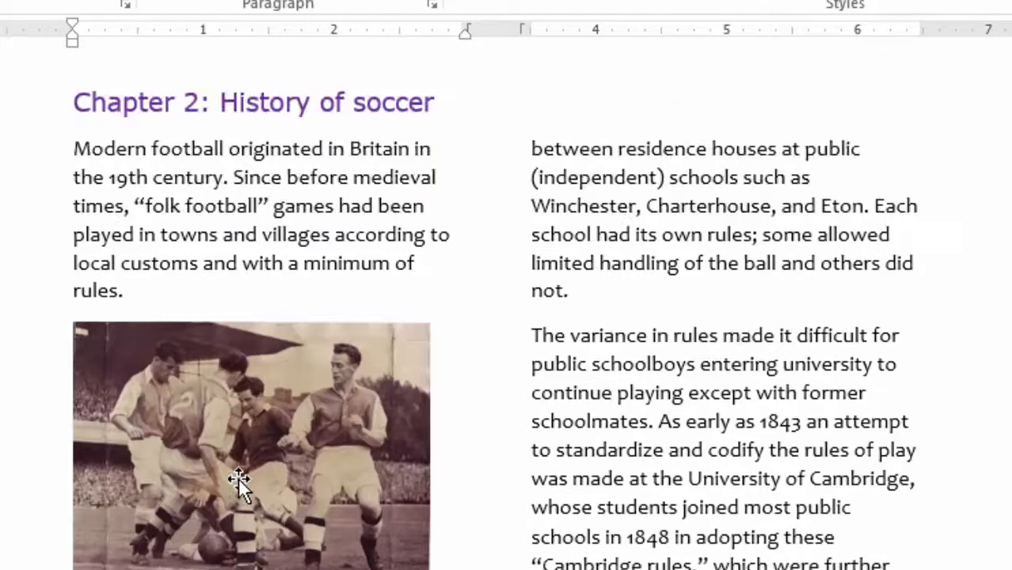
scroll(238, 456, "up", 3)
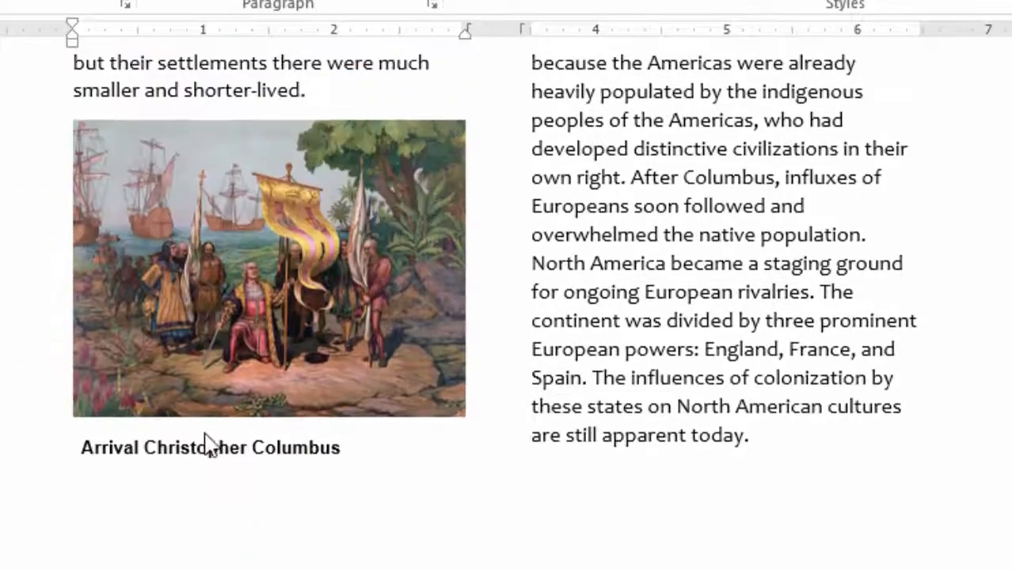
left_click(221, 449)
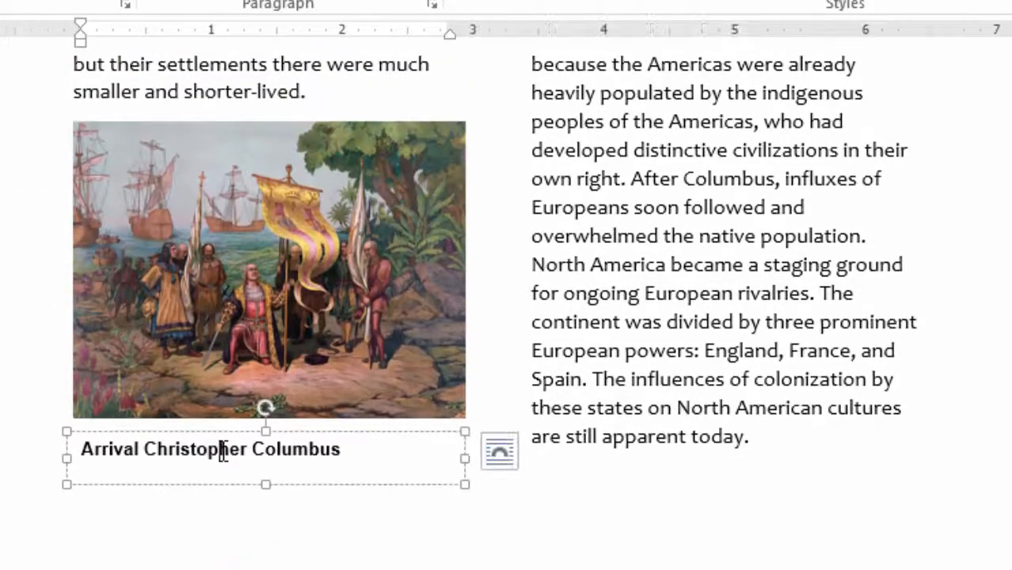
left_click(371, 432)
left_click(371, 433)
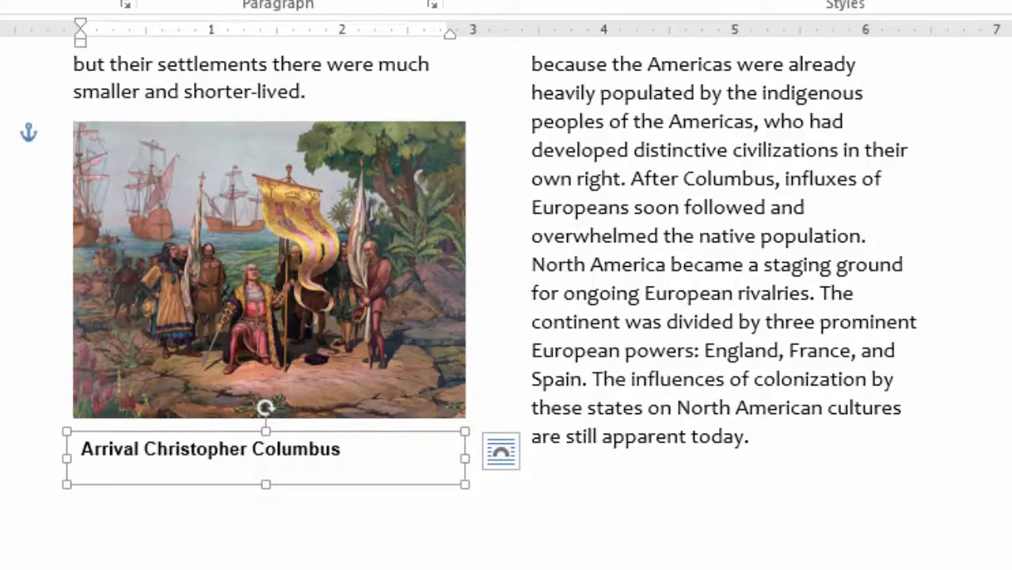
scroll(506, 301, "down", 15)
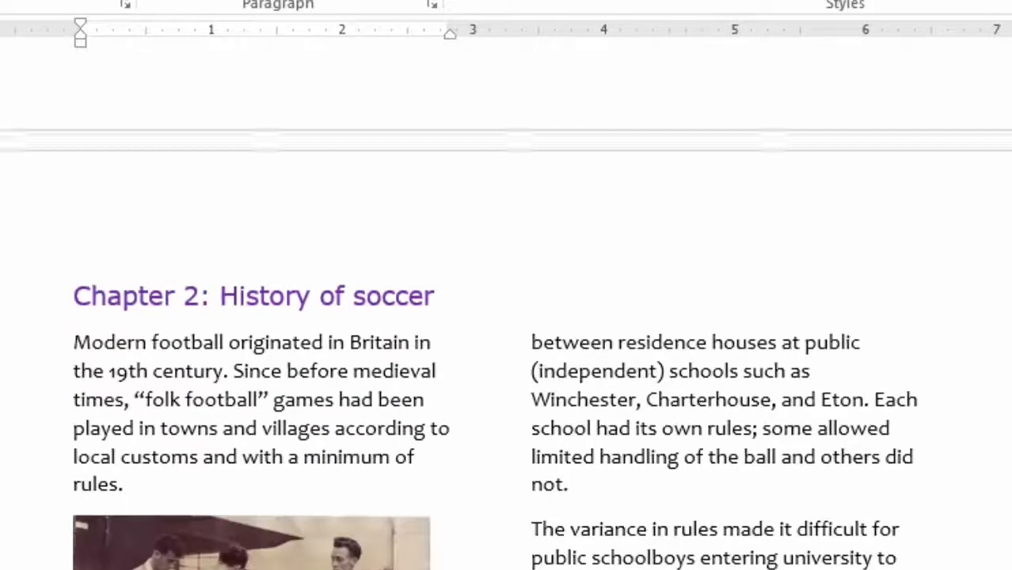
scroll(298, 531, "down", 2)
scroll(299, 531, "up", 2)
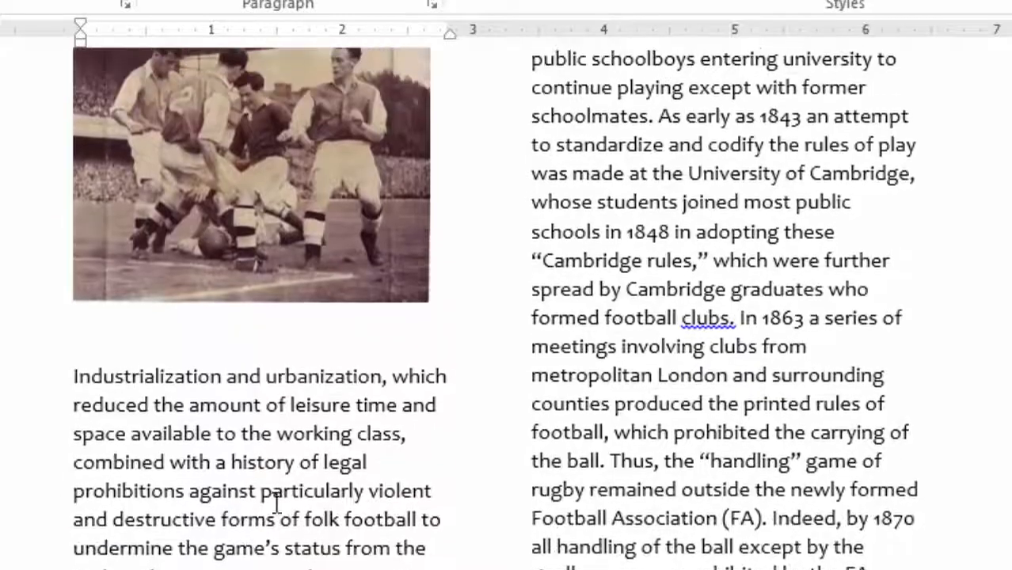
left_click(120, 338)
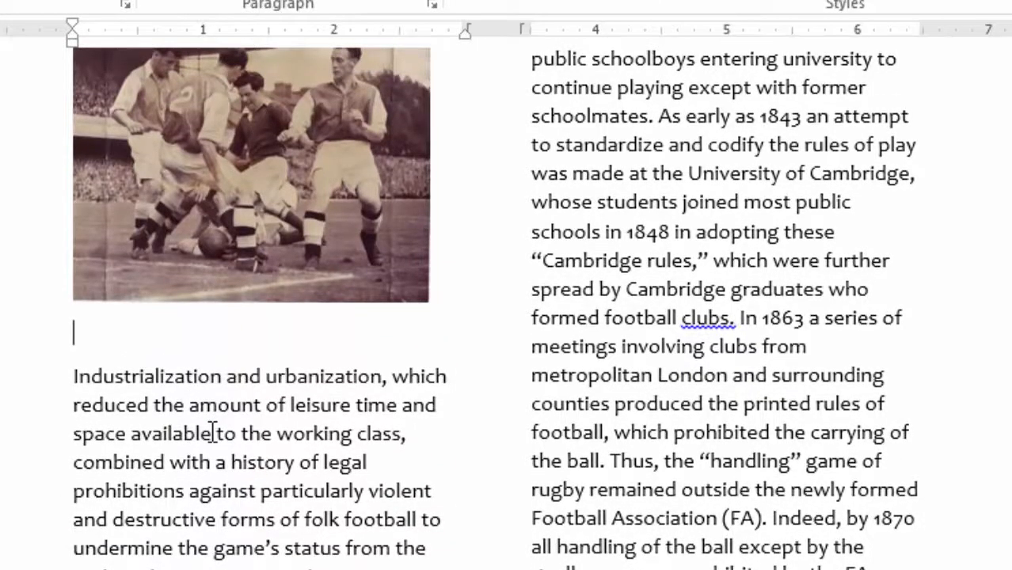
key("ctrl+v")
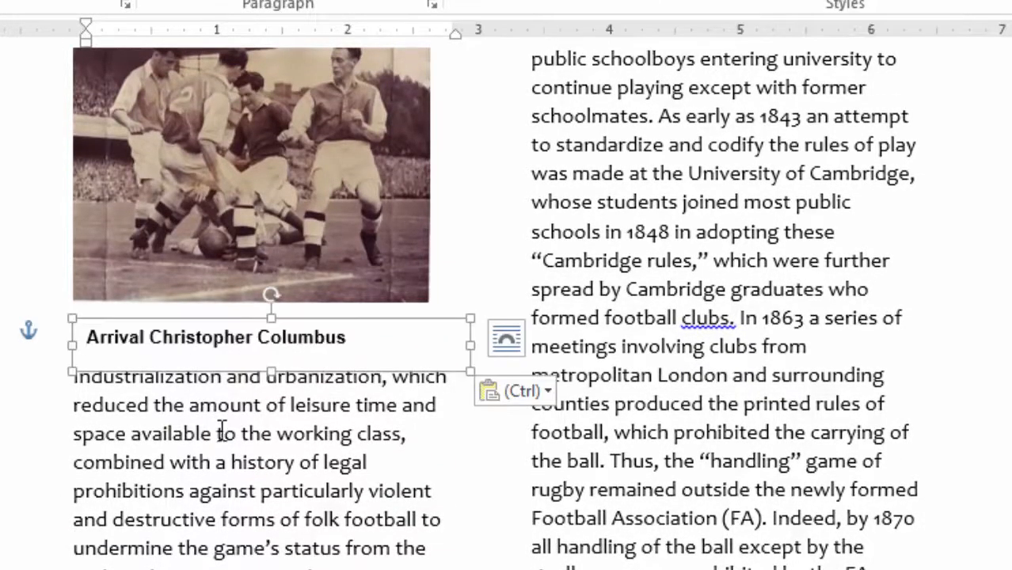
left_click_drag(469, 345, 414, 346)
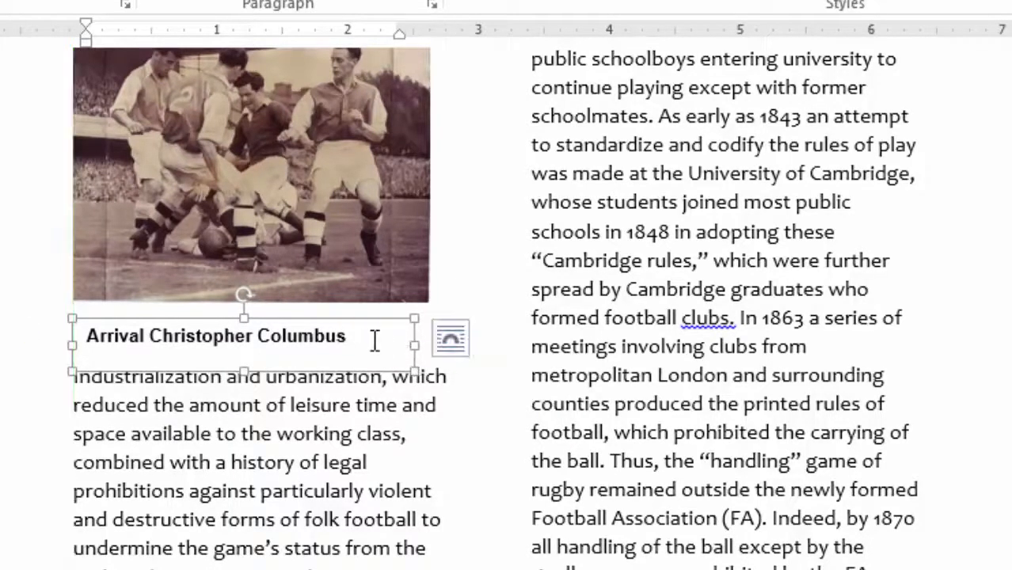
Replace the text of the caption beneath the soccer picture with "Early soccer match"
left_click(373, 342)
key("BackSpace")
key("BackSpace")
key("BackSpace")
key("BackSpace")
key("BackSpace")
key("BackSpace")
key("BackSpace")
key("BackSpace")
key("BackSpace")
key("BackSpace")
key("BackSpace")
key("BackSpace")
key("BackSpace")
key("BackSpace")
key("BackSpace")
key("BackSpace")
key("BackSpace")
key("BackSpace")
key("BackSpace")
key("BackSpace")
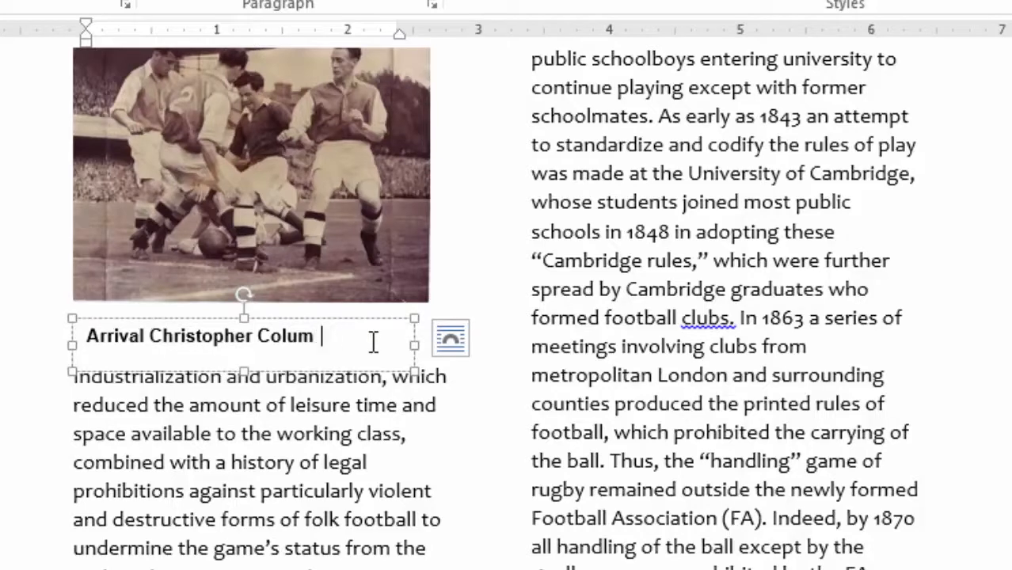
type("ear")
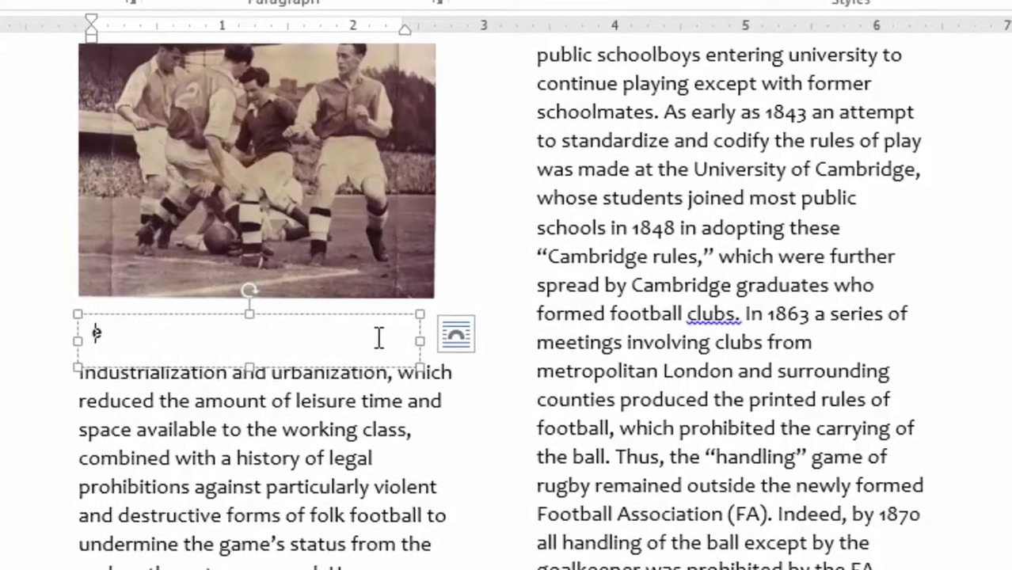
type("ly ")
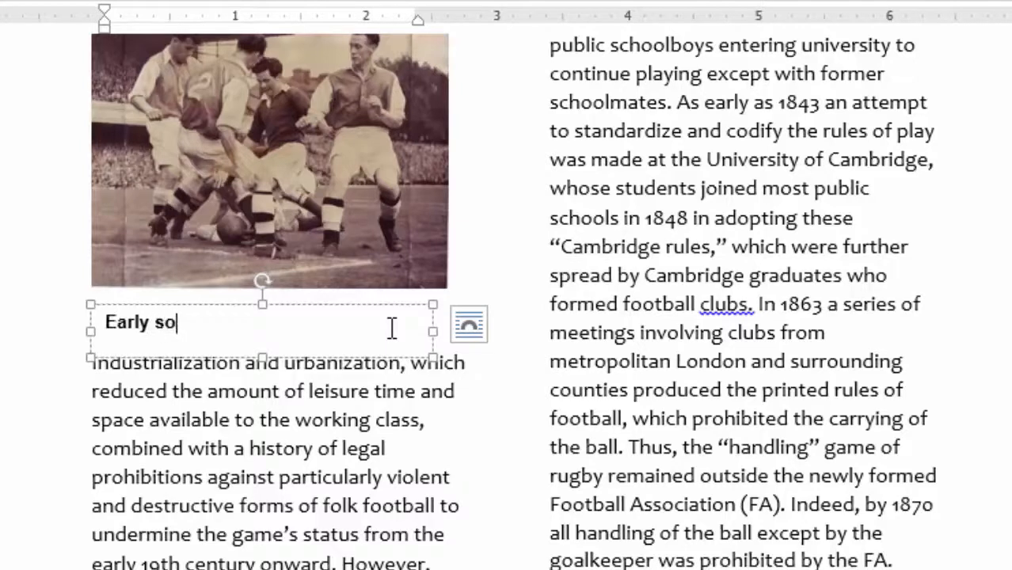
type("soccer match")
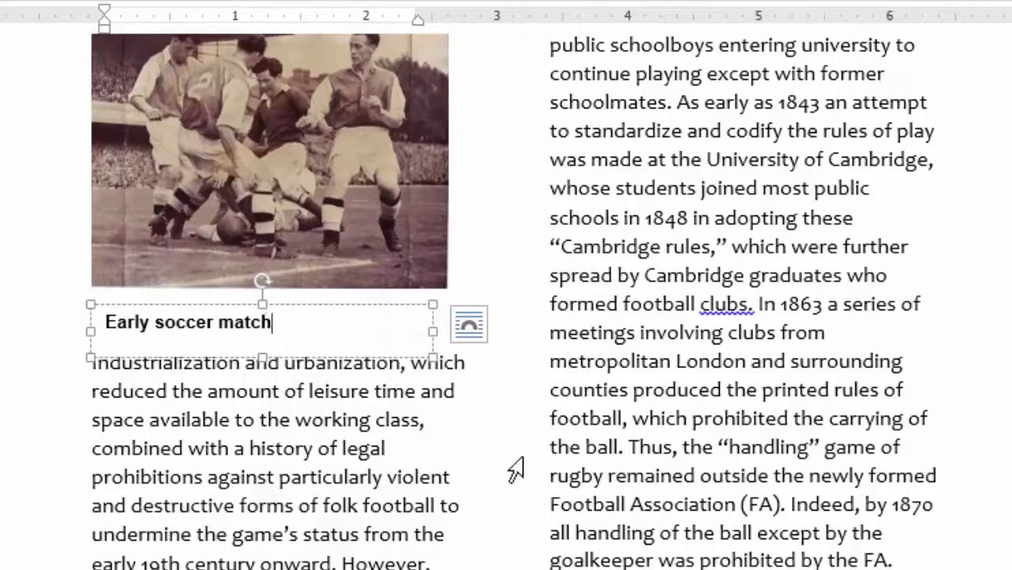
left_click(476, 567)
Widen the soccer caption's text box on its left side so the caption lines up with the picture's left edge
scroll(483, 431, "up", 10)
scroll(451, 420, "down", 10)
scroll(180, 292, "up", 3)
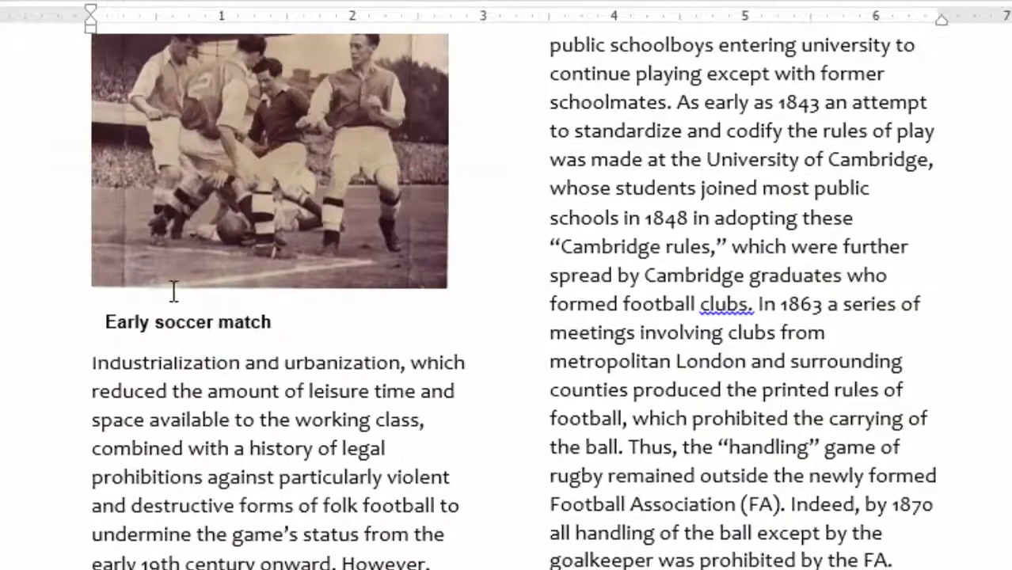
left_click(176, 323)
mouse_move(93, 331)
left_mouse_down()
mouse_move(66, 331)
mouse_move(78, 331)
left_mouse_up()
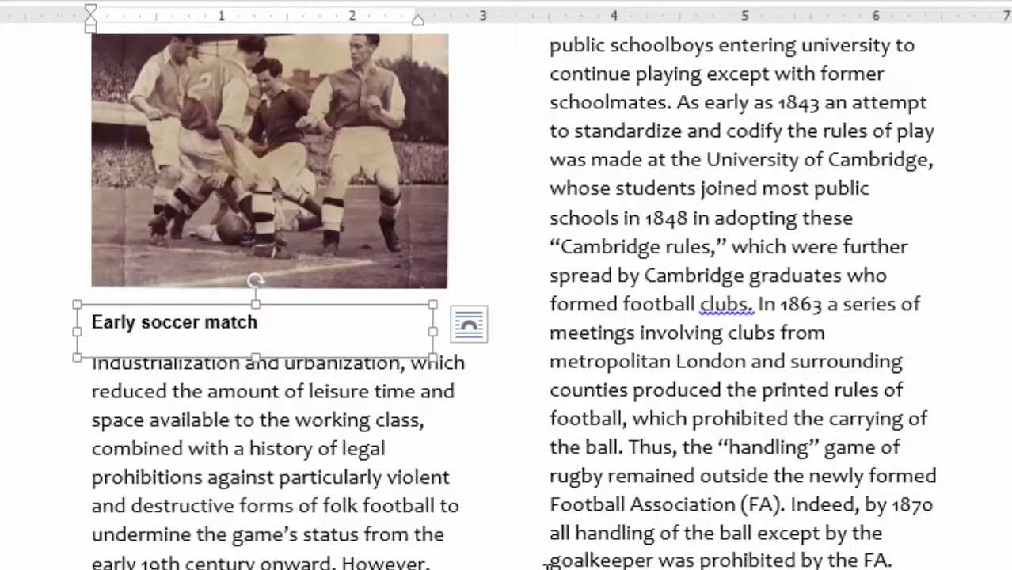
left_click(509, 534)
Look over Chapter 2's two-column page to check the placement of the soccer picture, its caption and the surrounding text
scroll(549, 327, "up", 2)
scroll(557, 324, "up", 2)
scroll(562, 333, "down", 2)
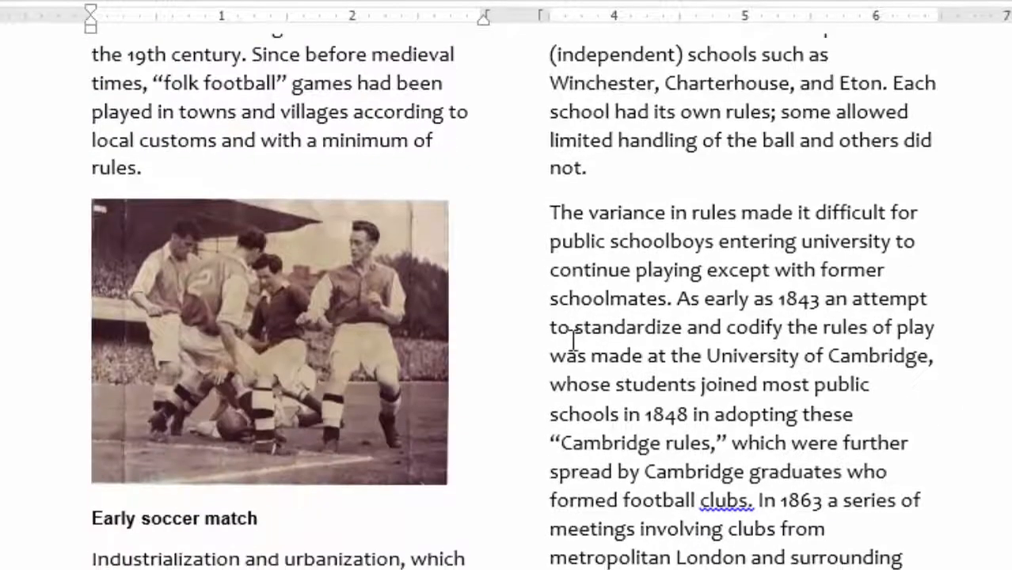
scroll(572, 334, "up", 2)
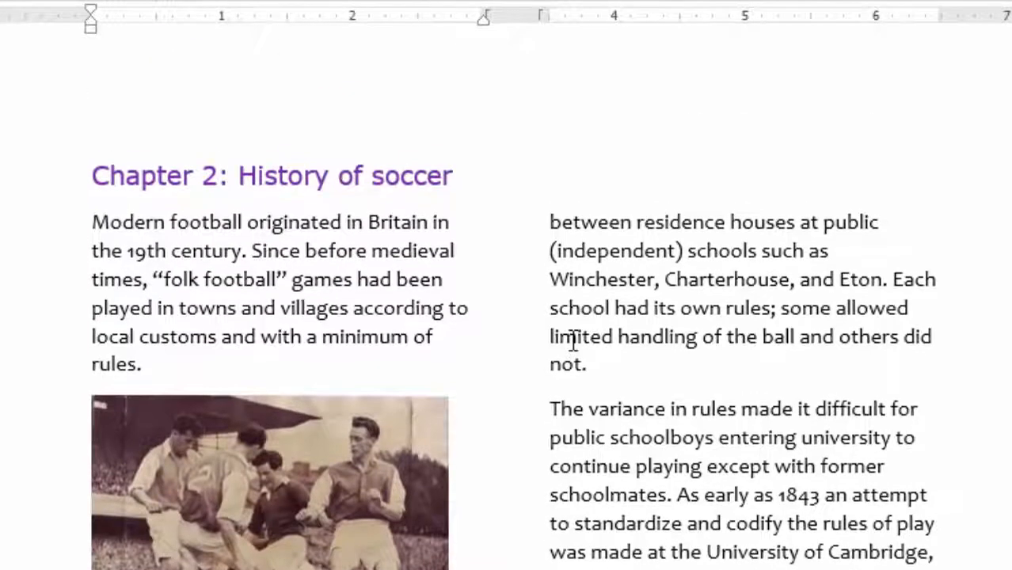
scroll(573, 342, "down", 2)
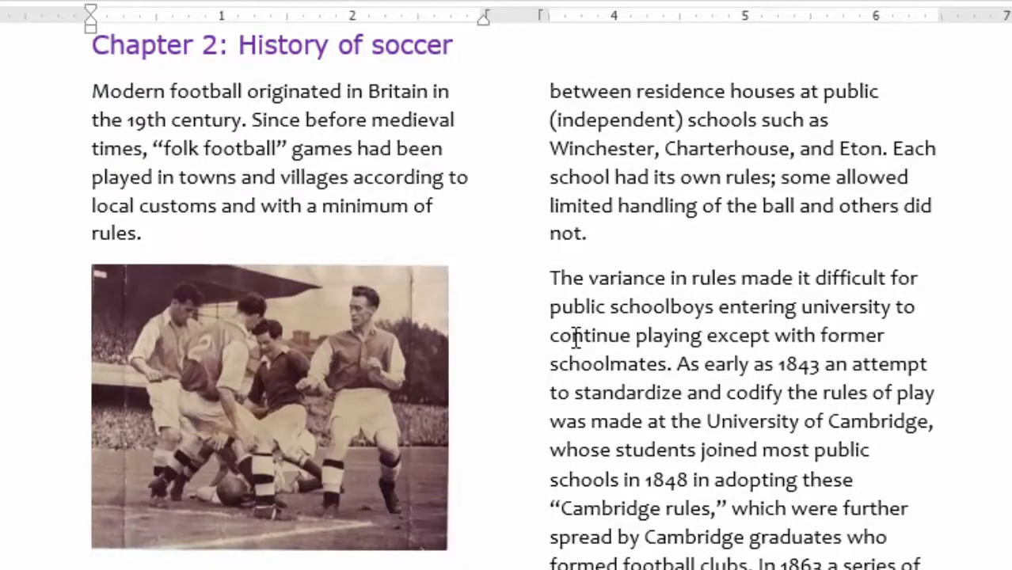
scroll(576, 336, "up", 2)
scroll(574, 337, "down", 6)
scroll(545, 334, "up", 3)
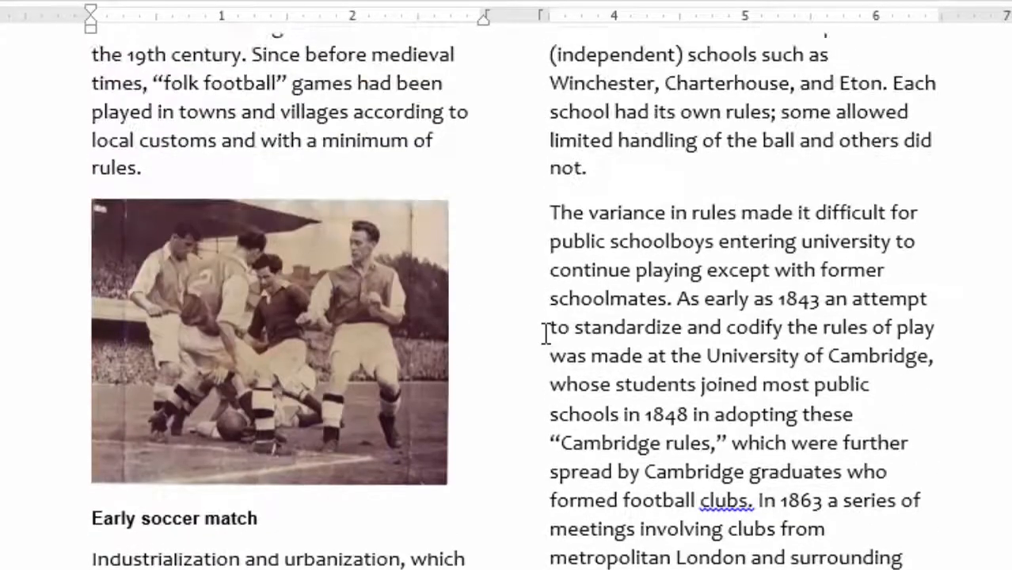
scroll(545, 334, "up", 3)
scroll(545, 334, "down", 10)
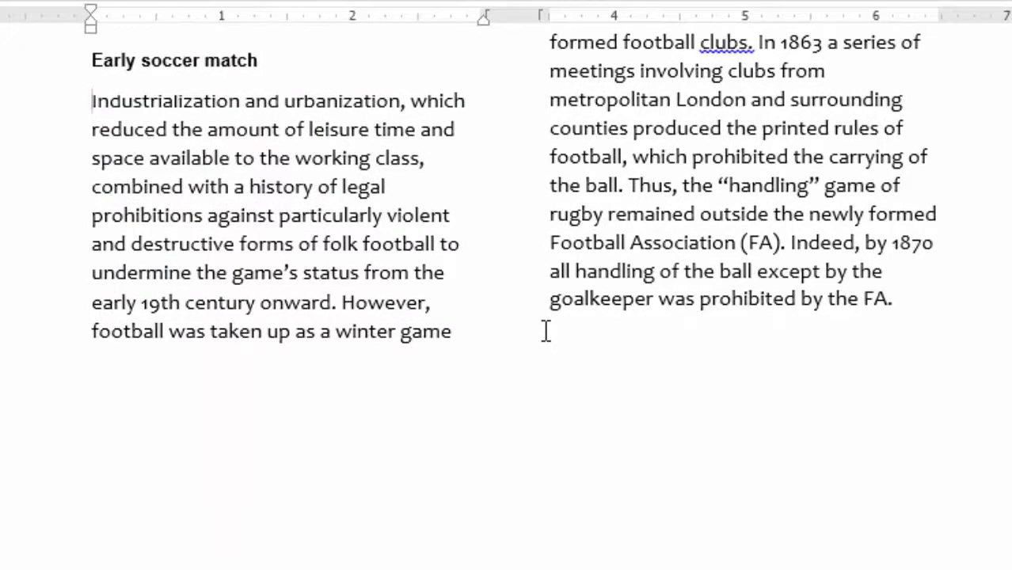
scroll(546, 331, "down", 2)
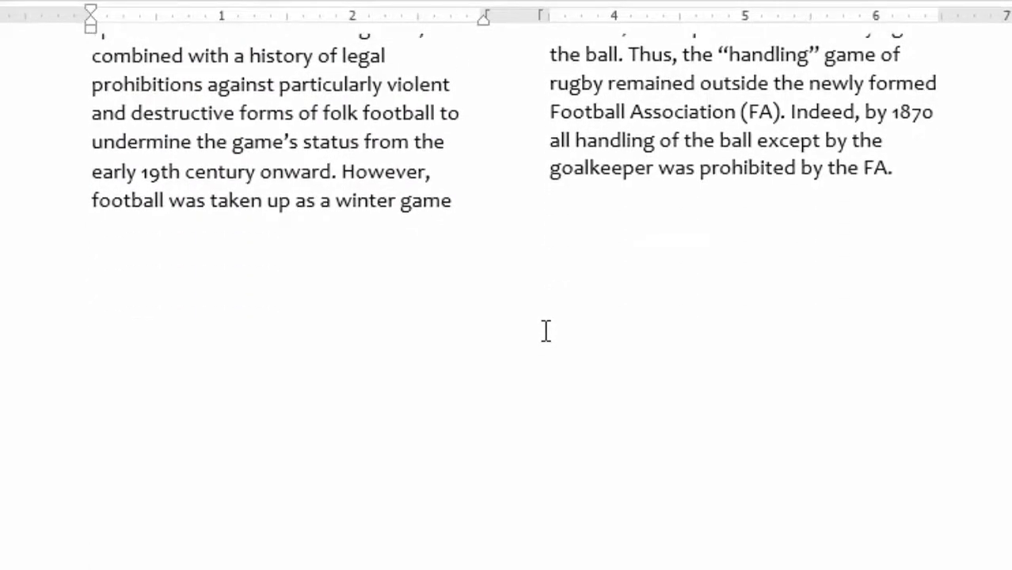
scroll(546, 331, "up", 4)
Lay out all the body text of Chapter 3, below its heading, in two columns
scroll(546, 331, "down", 18)
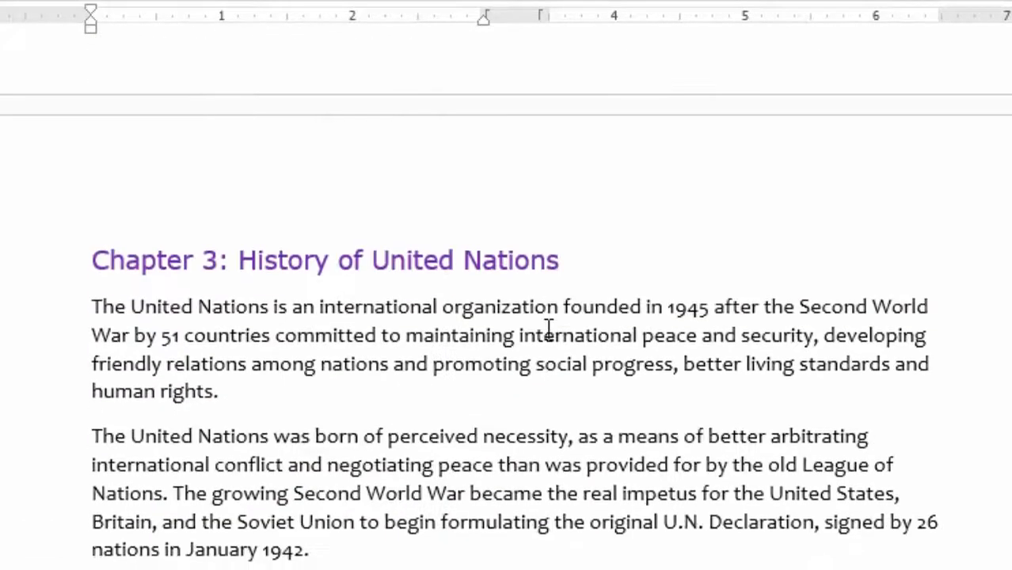
scroll(549, 331, "up", 4)
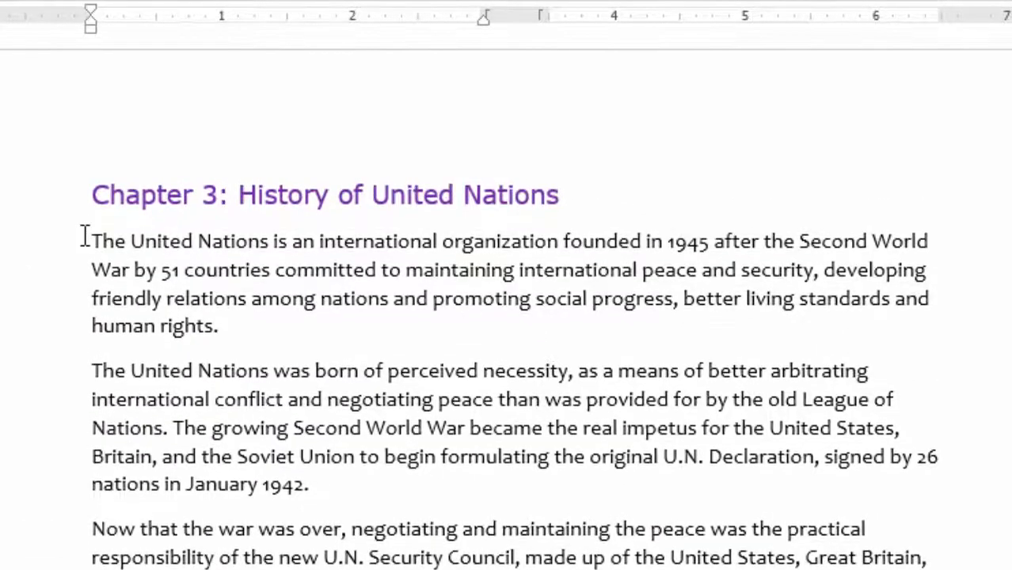
triple_click(99, 236)
left_click_drag(629, 526, 792, 558)
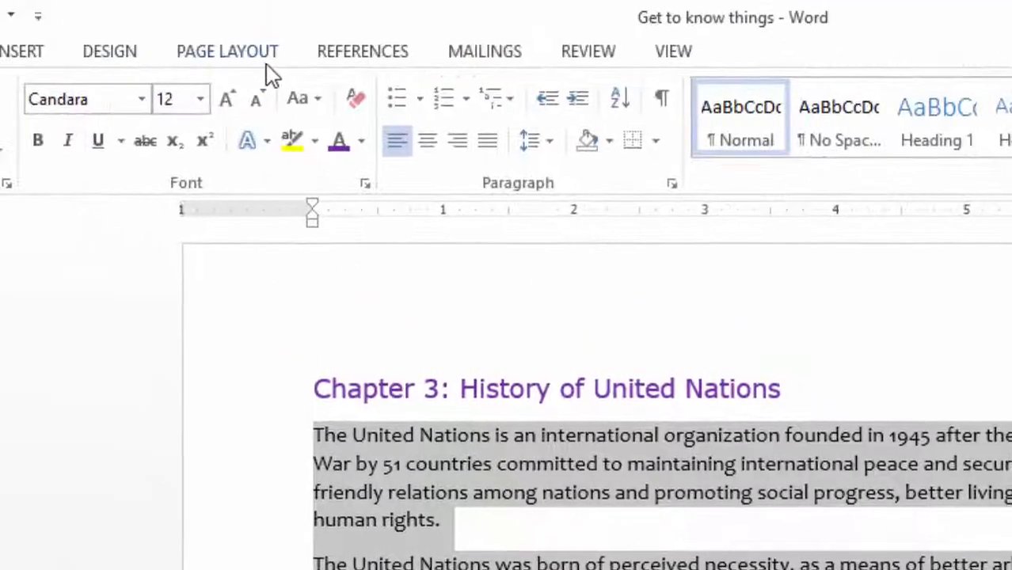
left_click(225, 54)
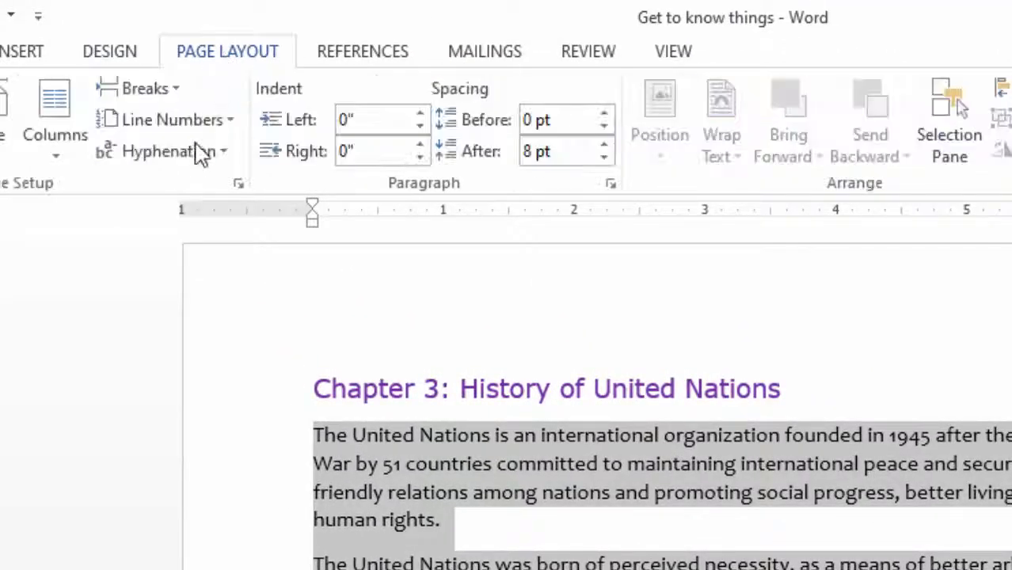
left_click(57, 139)
left_click(107, 276)
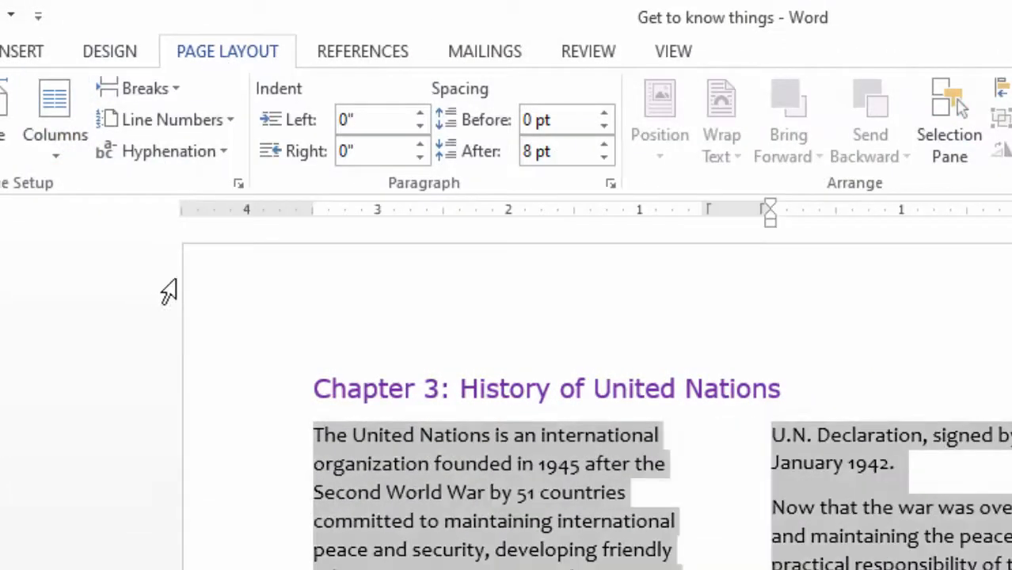
scroll(621, 545, "down", 4)
left_click(359, 484)
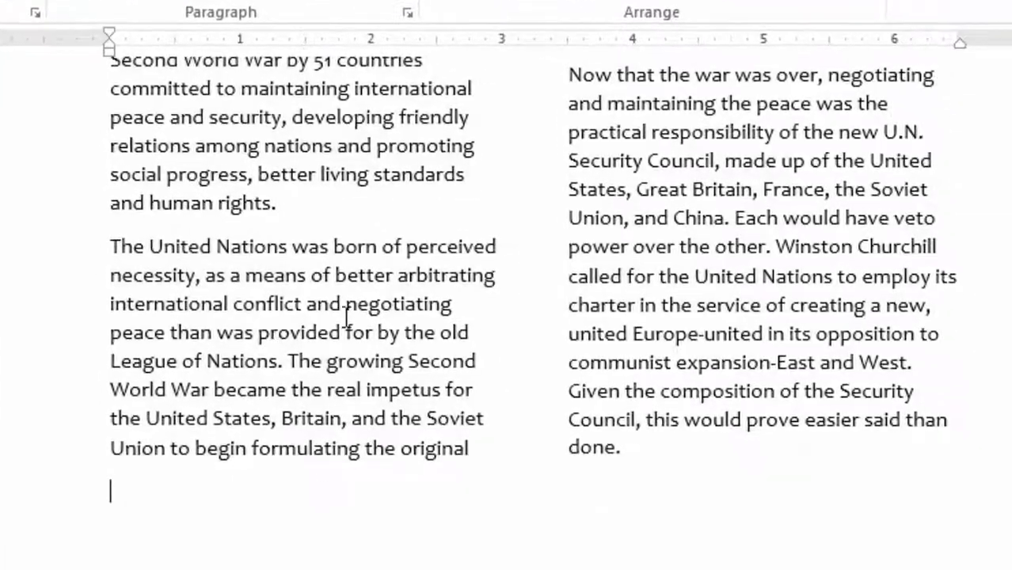
Add an empty line before Chapter 3's first paragraph, directly under the heading
scroll(535, 486, "up", 5)
scroll(350, 283, "down", 4)
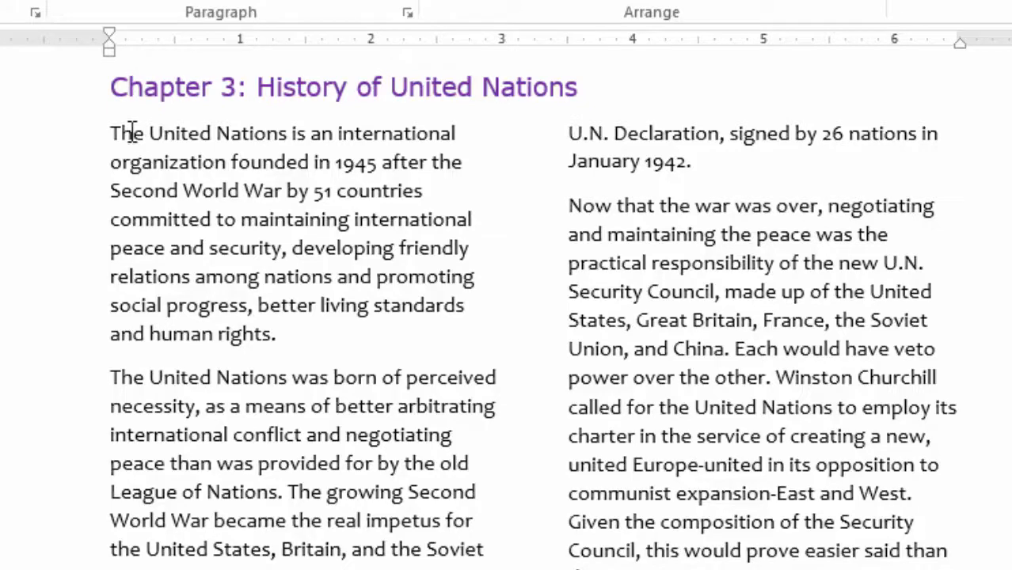
scroll(244, 242, "up", 1)
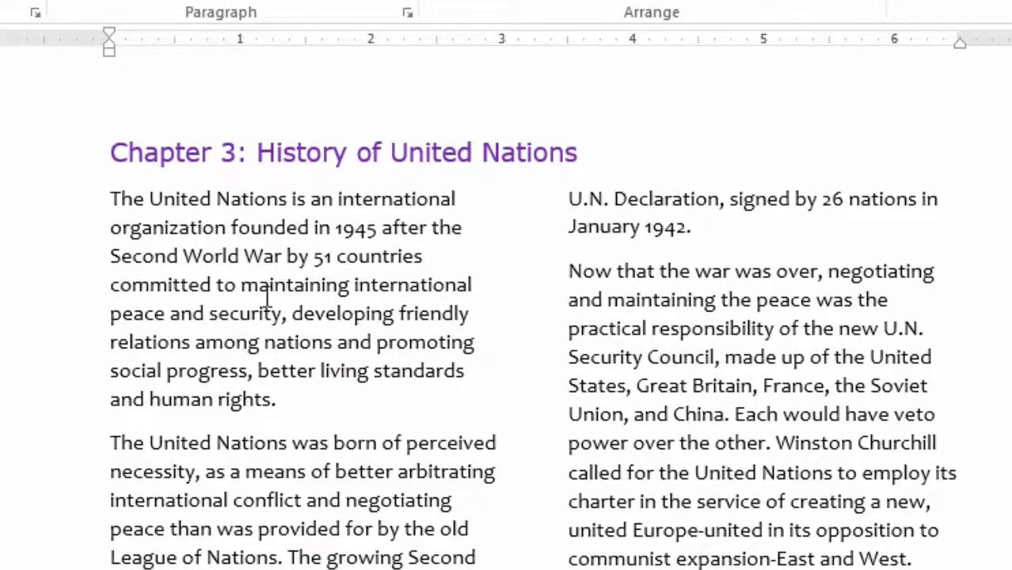
left_click(112, 199)
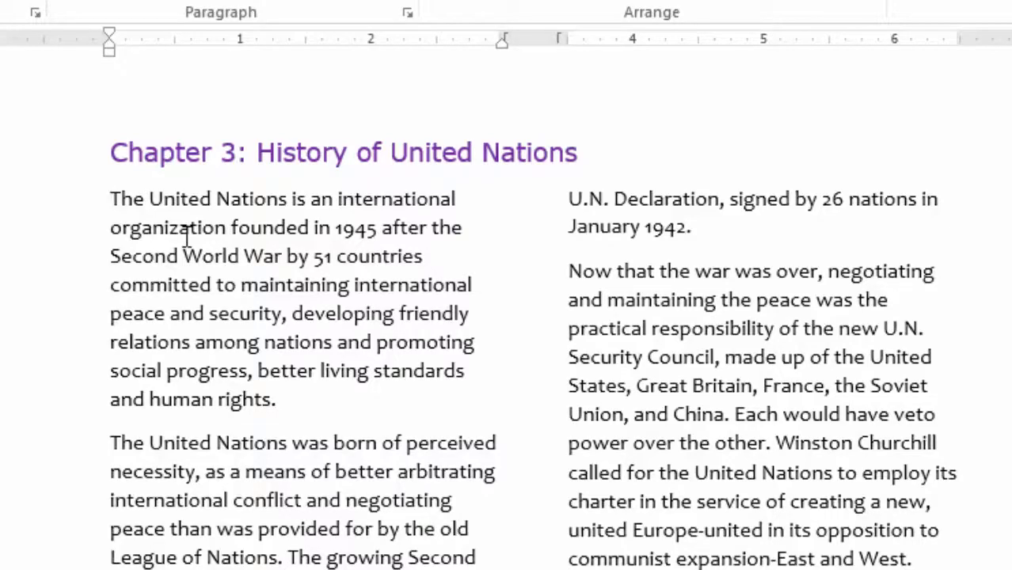
key("Return")
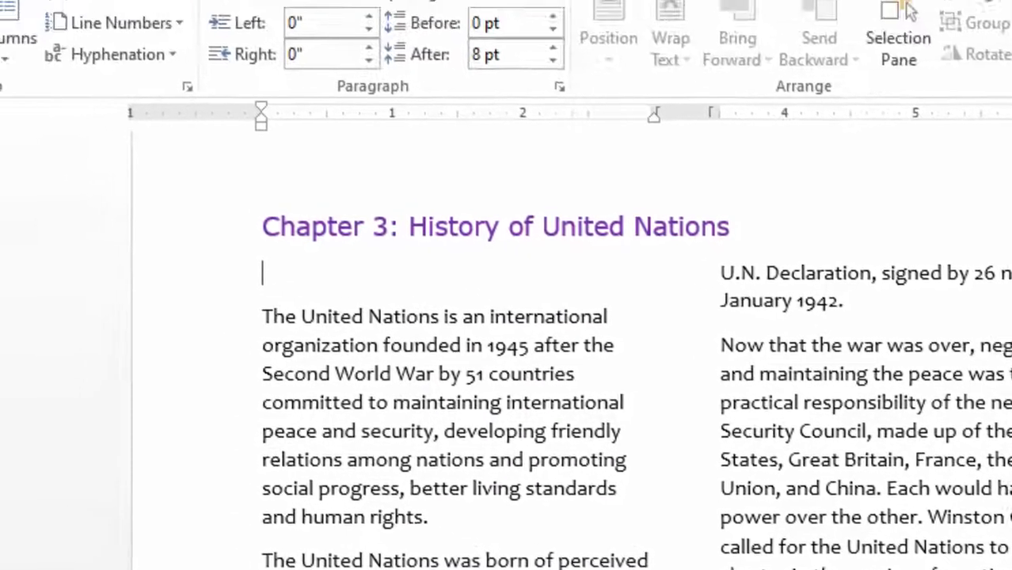
Insert the UNITED NATIONS picture on the empty line under the Chapter 3 heading and add an empty line beneath it
left_click(143, 40)
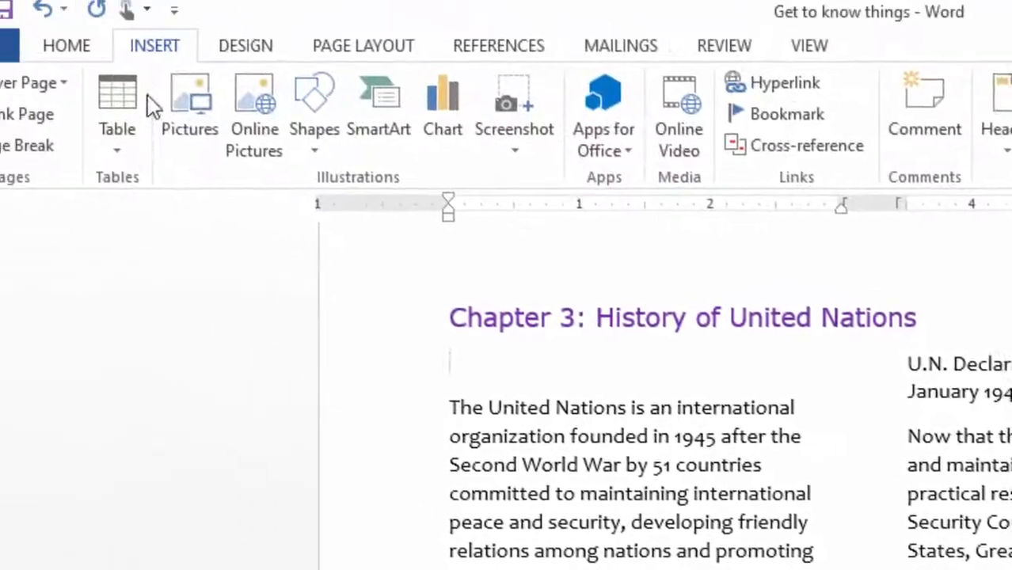
left_click(179, 125)
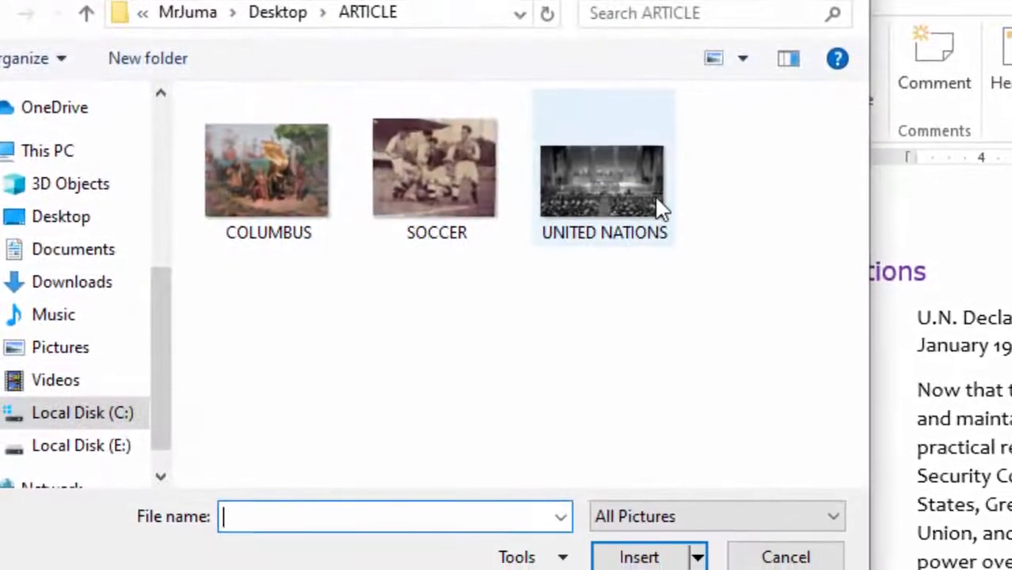
left_click(662, 213)
left_click(633, 562)
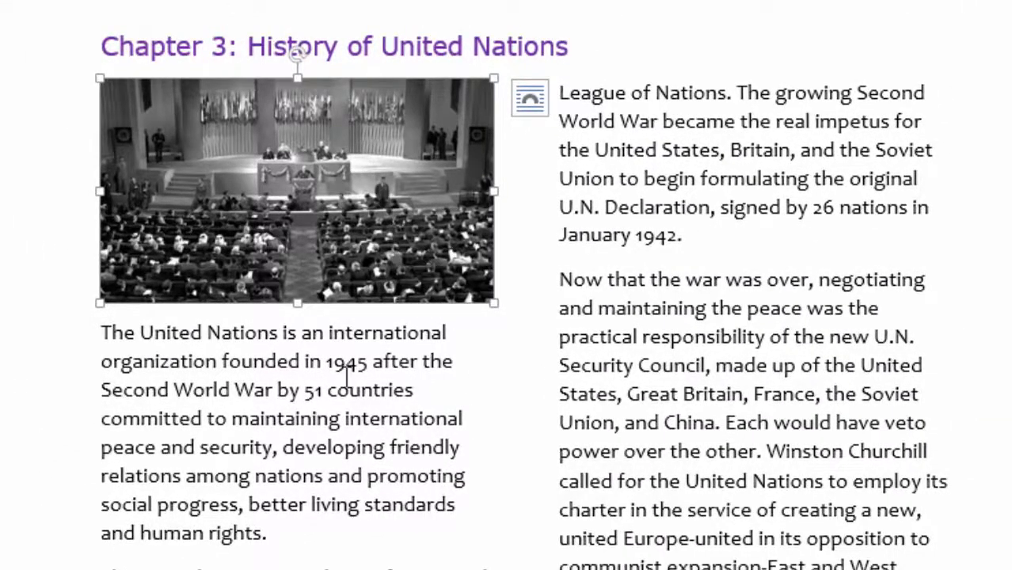
left_click(514, 281)
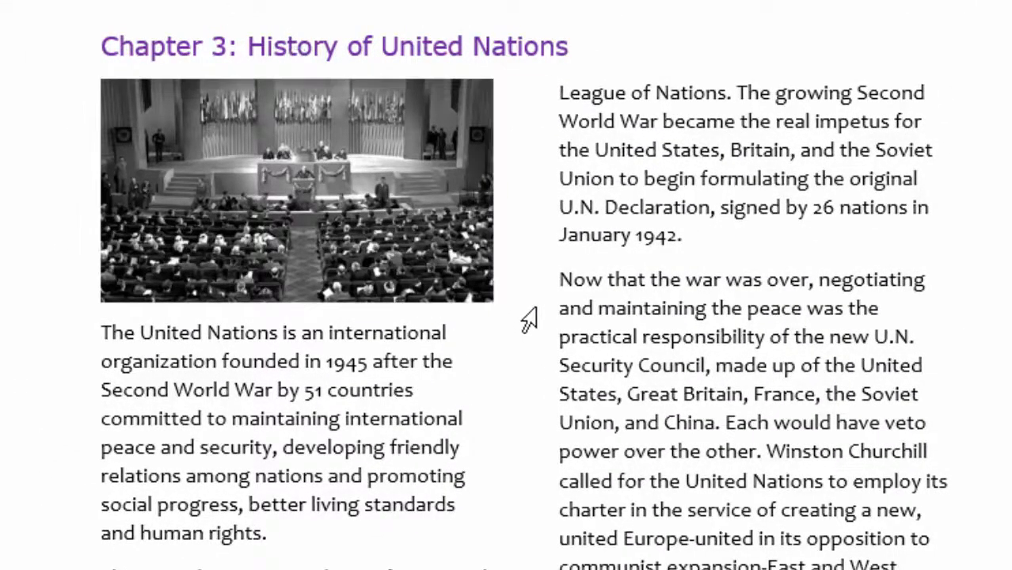
key("Return")
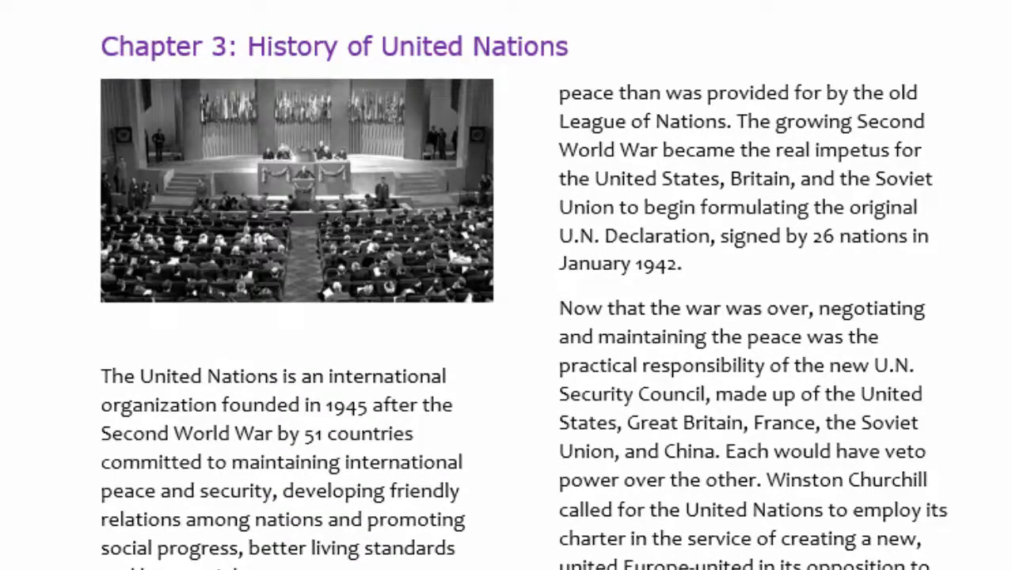
Copy the "Early soccer match" caption text box in Chapter 2
scroll(533, 299, "up", 6)
scroll(533, 297, "up", 8)
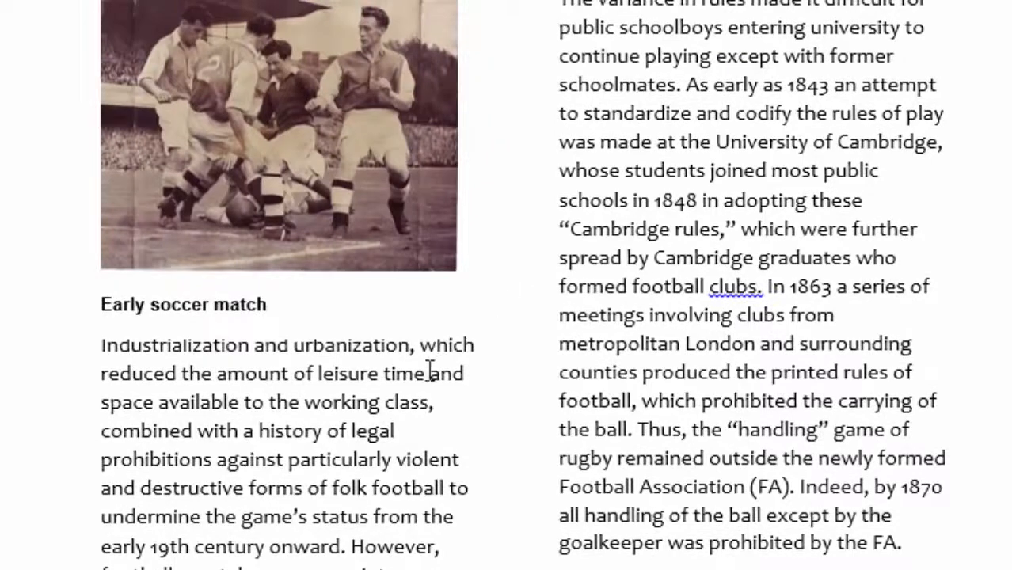
left_click(232, 304)
left_click(364, 285)
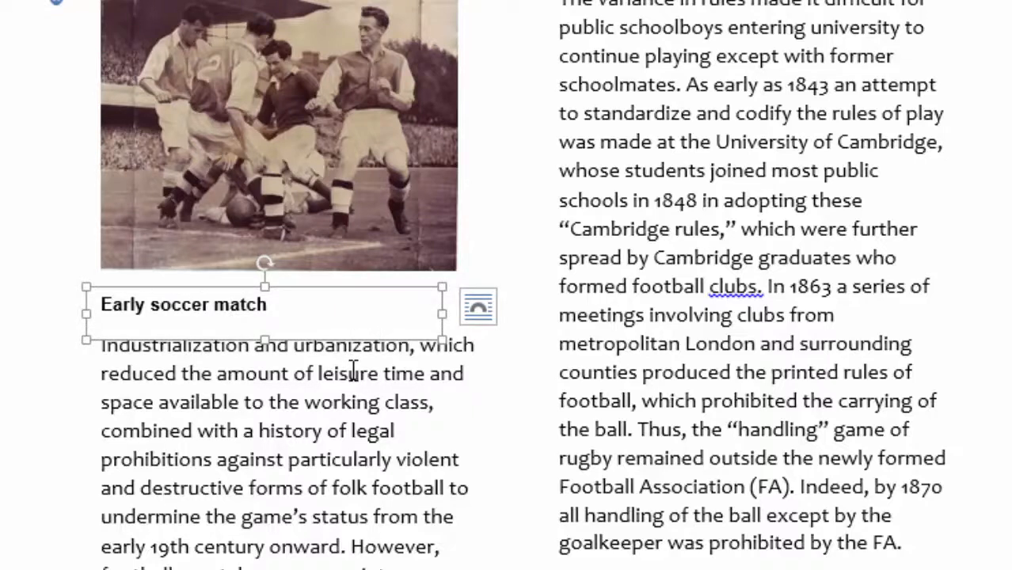
left_click(308, 405)
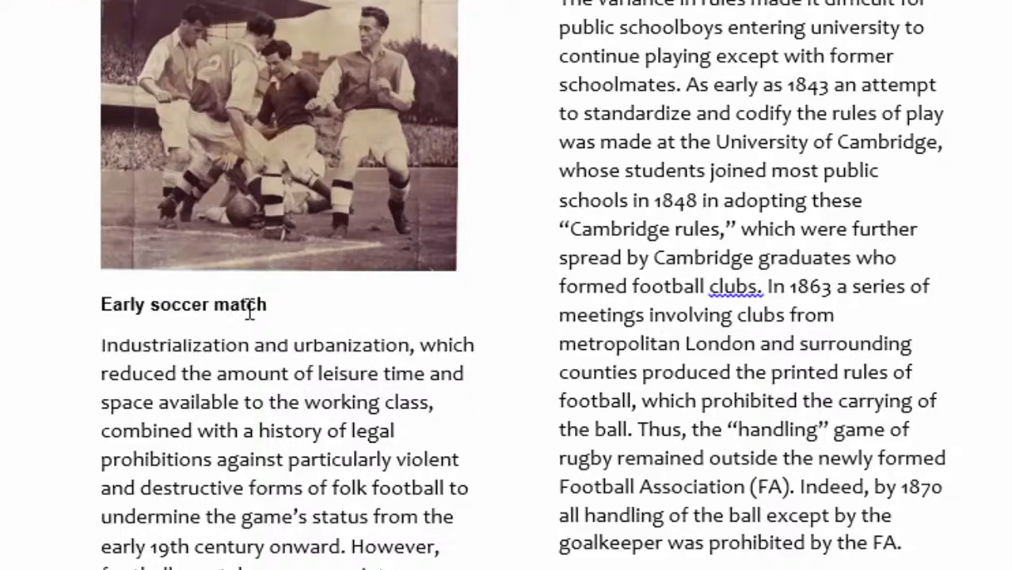
Reduce the height of the "Early soccer match" text box slightly so it clears the paragraph beneath it
left_click(249, 269)
left_click(250, 304)
left_click_drag(264, 339, 266, 326)
left_click(278, 388)
Paste the copied caption text box beneath the United Nations picture and reduce its height to clear the paragraph below
scroll(364, 396, "down", 15)
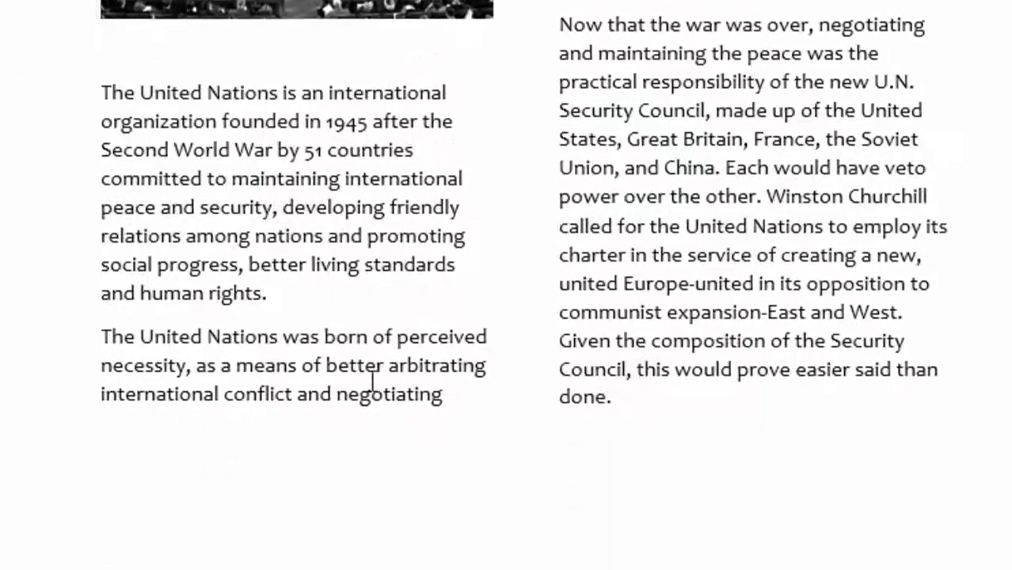
scroll(373, 372, "up", 3)
left_click(143, 274)
key("ctrl+v")
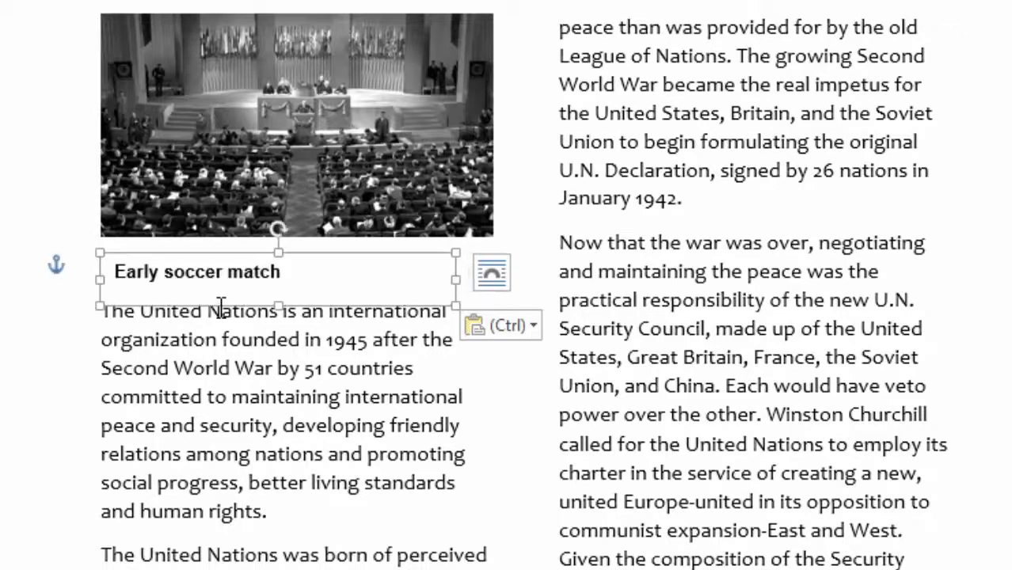
left_click_drag(278, 301, 283, 295)
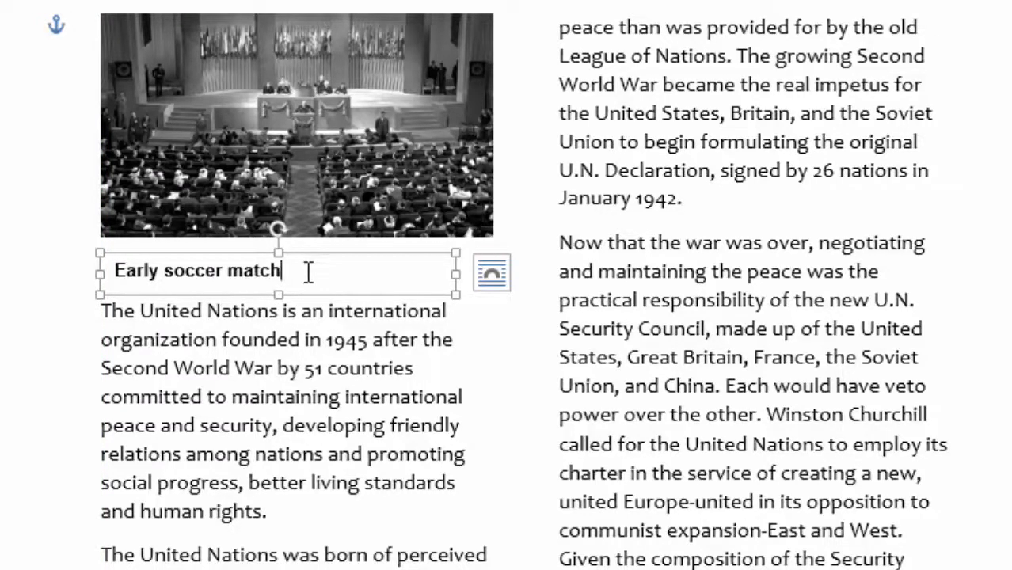
Replace the caption text beneath the United Nations picture with "First UN conference"
key("BackSpace")
key("BackSpace")
key("BackSpace")
key("BackSpace")
key("BackSpace")
key("BackSpace")
key("BackSpace")
key("BackSpace")
key("BackSpace")
key("BackSpace")
key("BackSpace")
key("BackSpace")
key("BackSpace")
key("BackSpace")
key("BackSpace")
key("BackSpace")
key("BackSpace")
key("BackSpace")
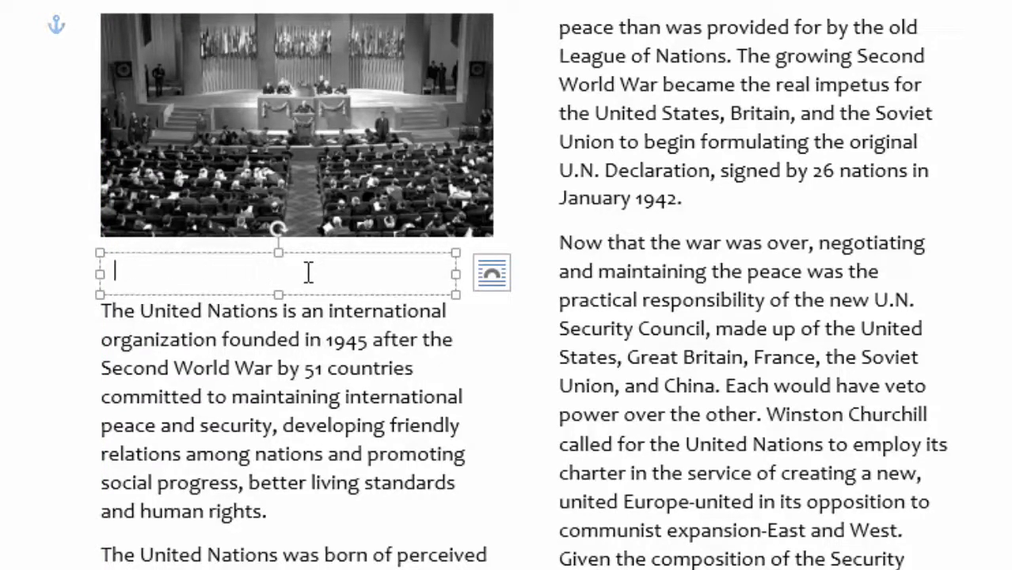
type("First U")
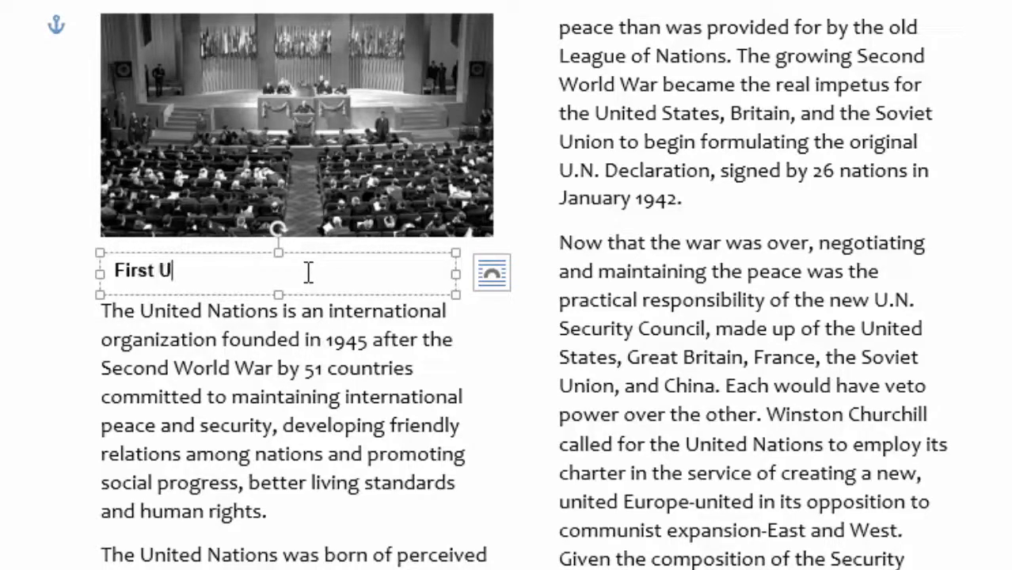
type("N conference")
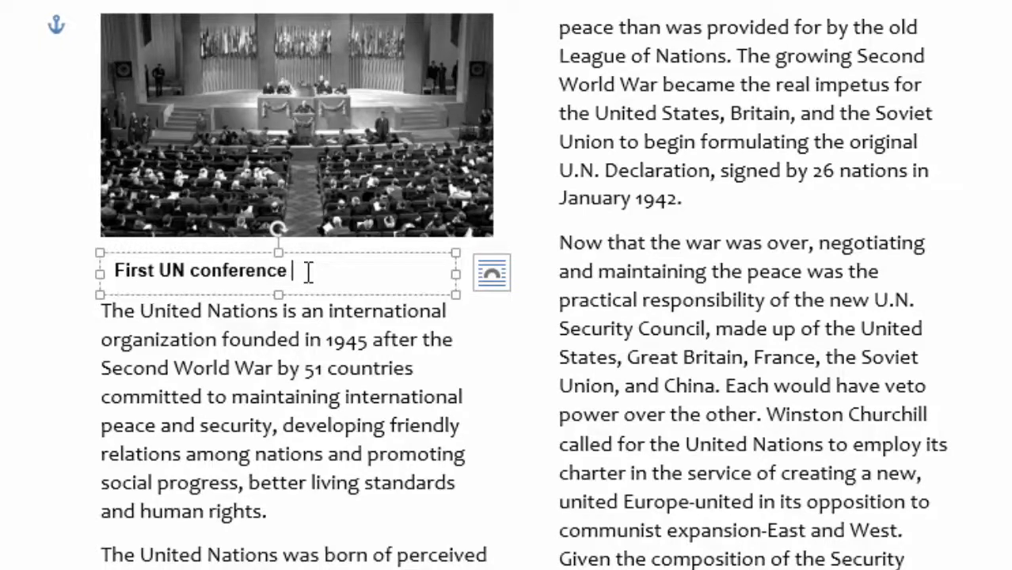
left_click(472, 373)
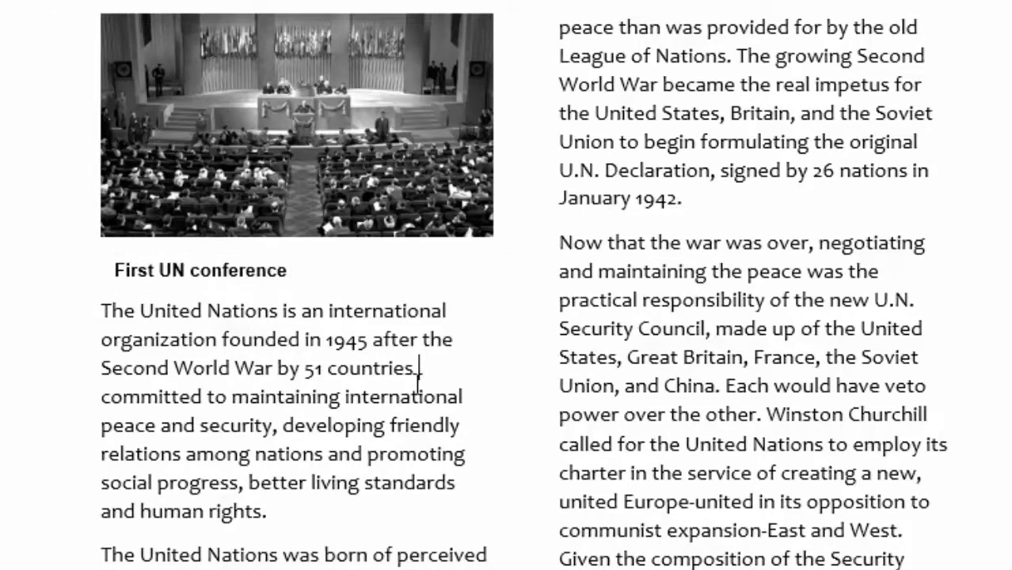
Widen the "First UN conference" text box on its left side so the caption lines up with the picture and paragraph edge
left_click(149, 270)
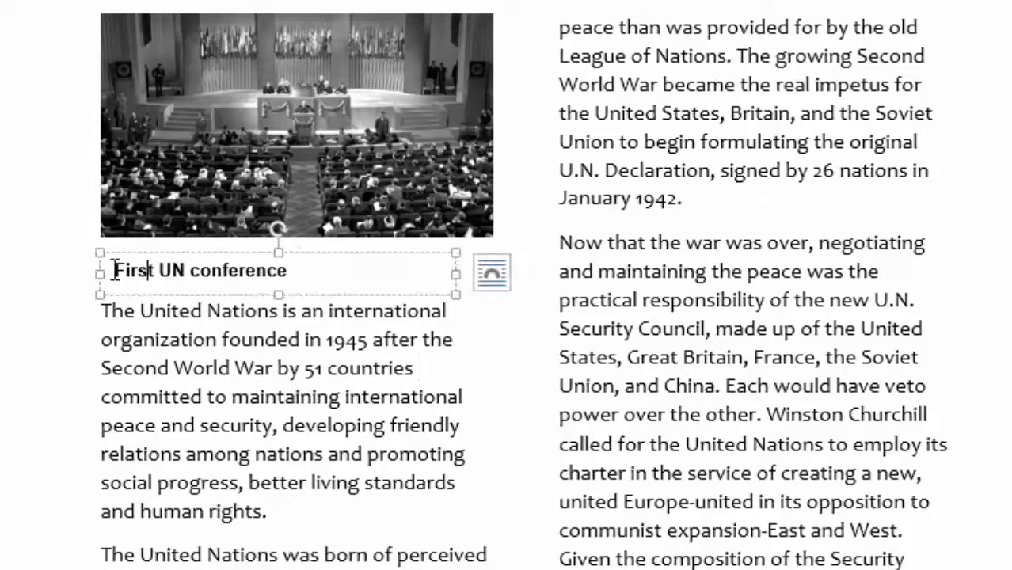
left_click_drag(99, 274, 87, 268)
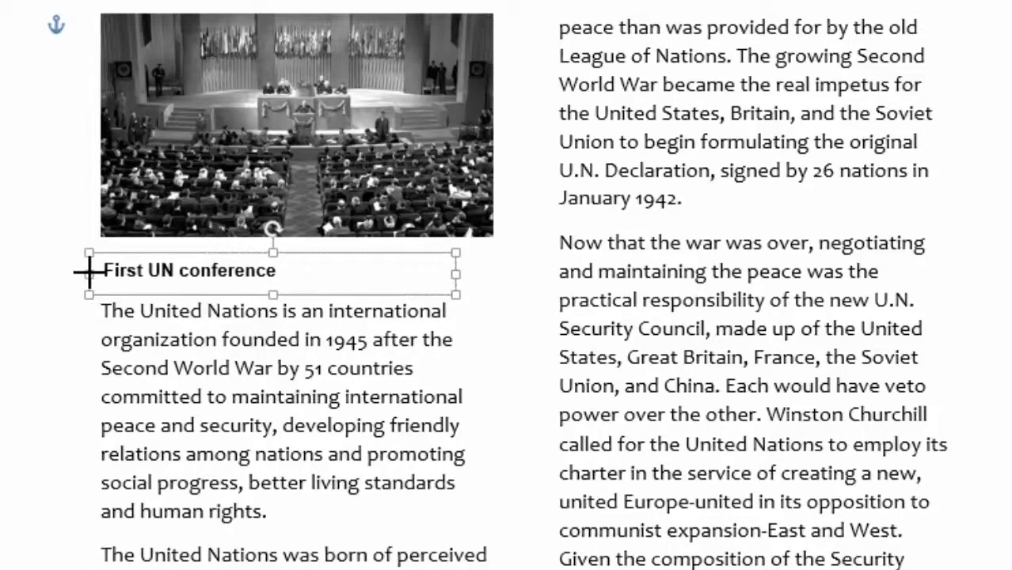
left_click(385, 347)
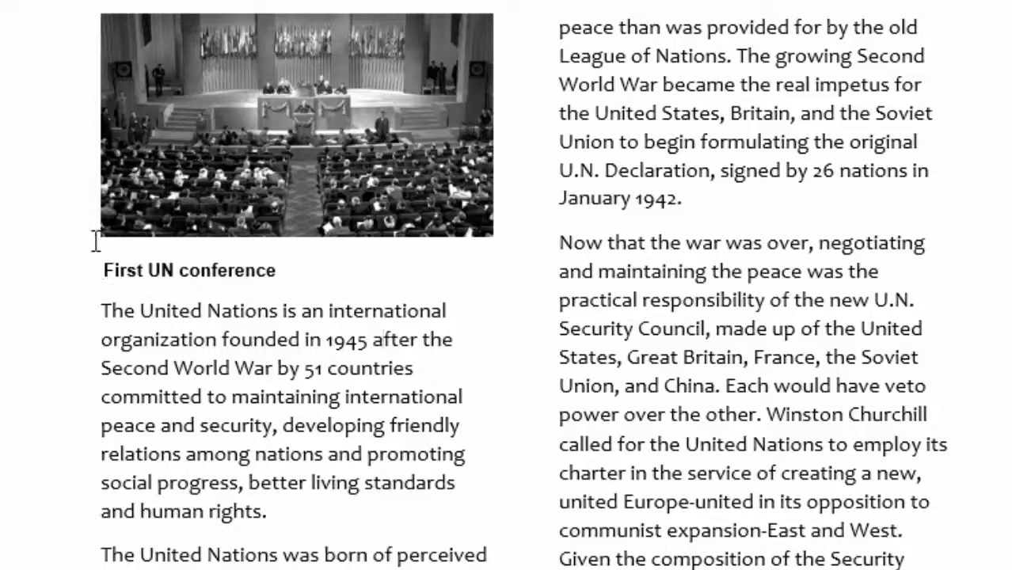
scroll(440, 345, "up", 3)
scroll(441, 336, "down", 4)
scroll(442, 340, "down", 2)
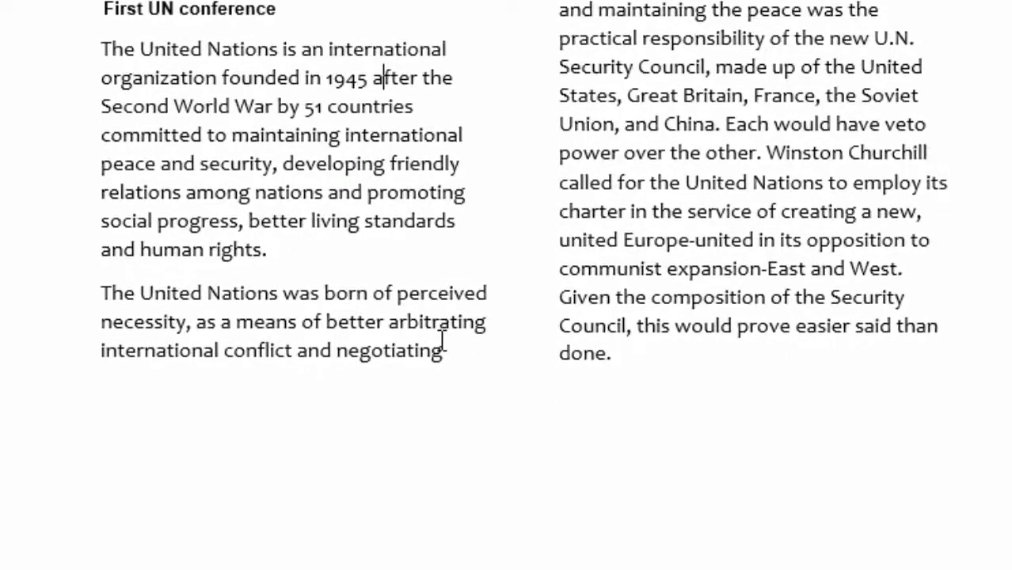
scroll(440, 347, "up", 3)
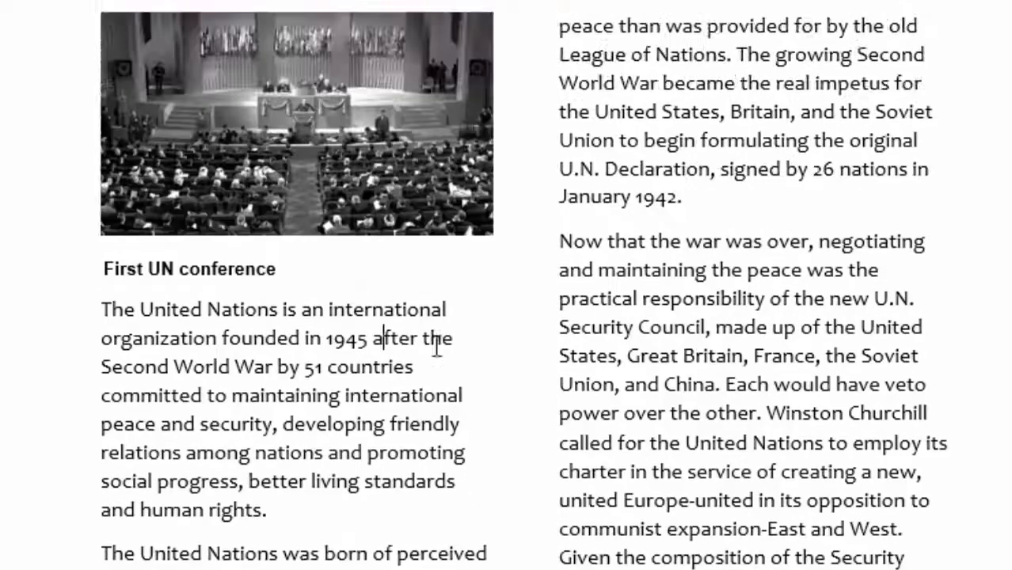